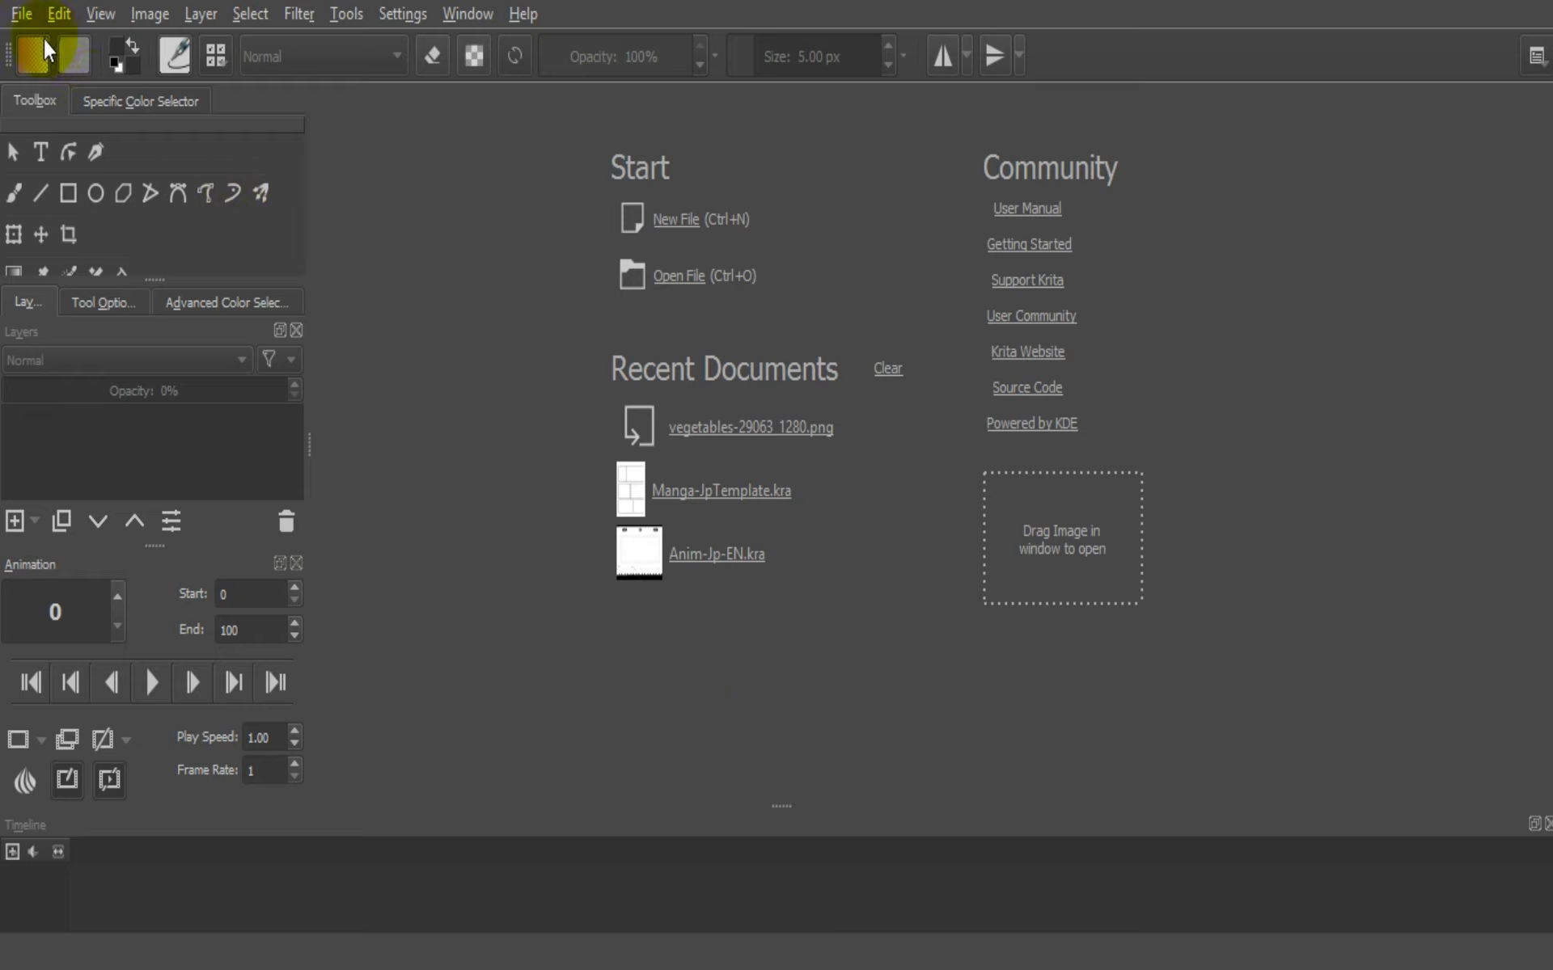
Start a new document and enter a width of 1280 and a height of 720 pixels
left_click(24, 15)
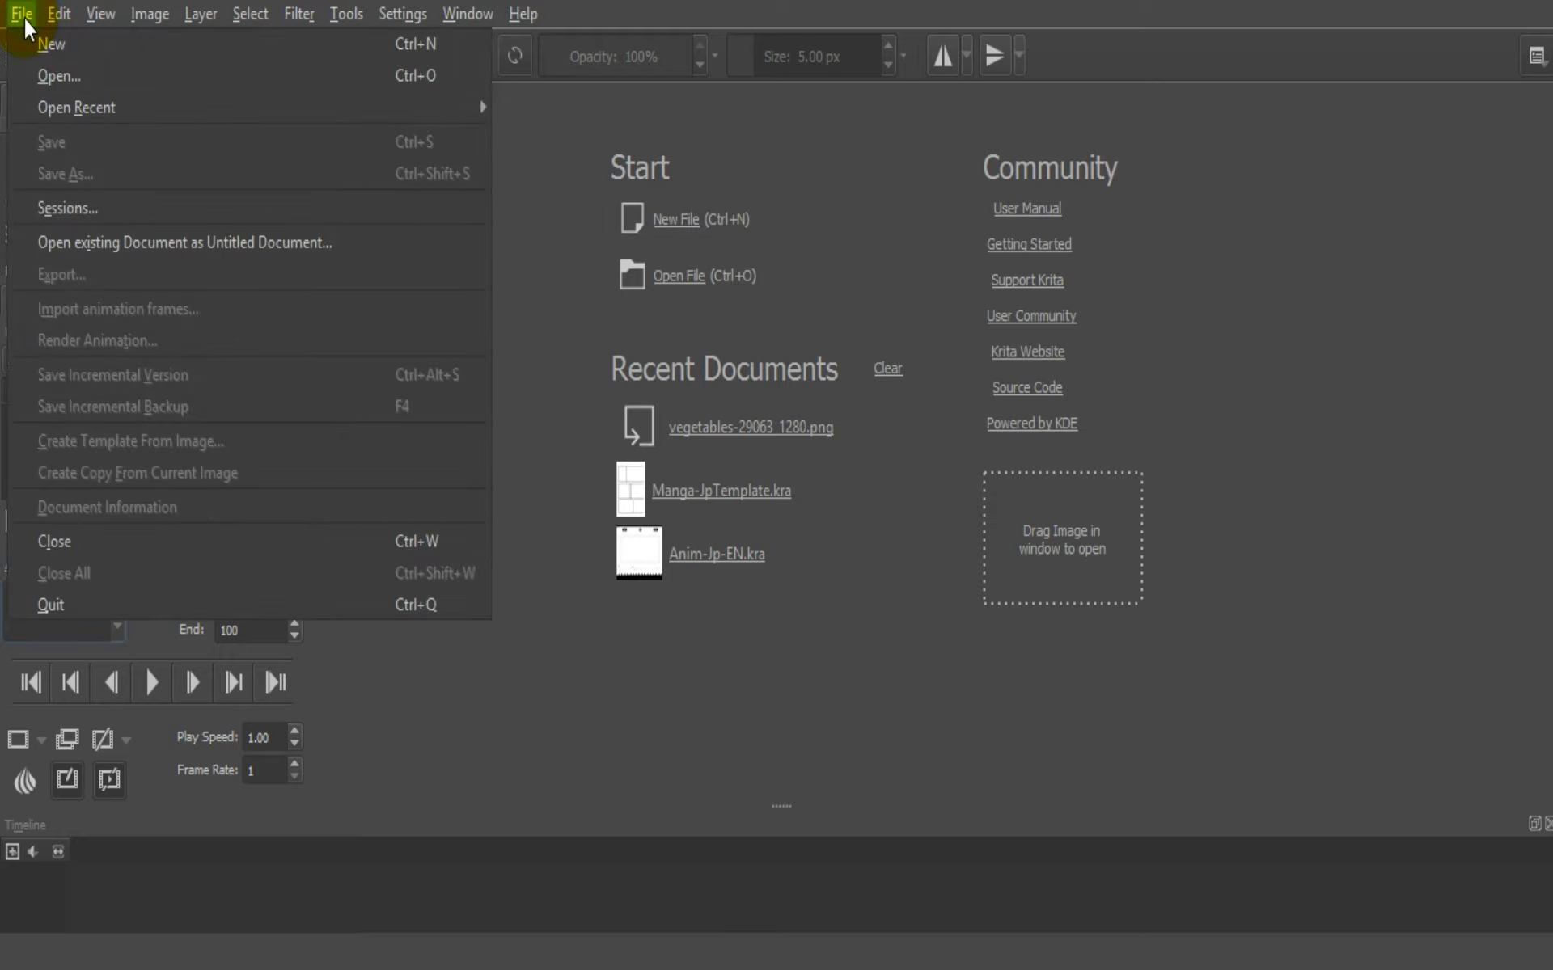
left_click(63, 49)
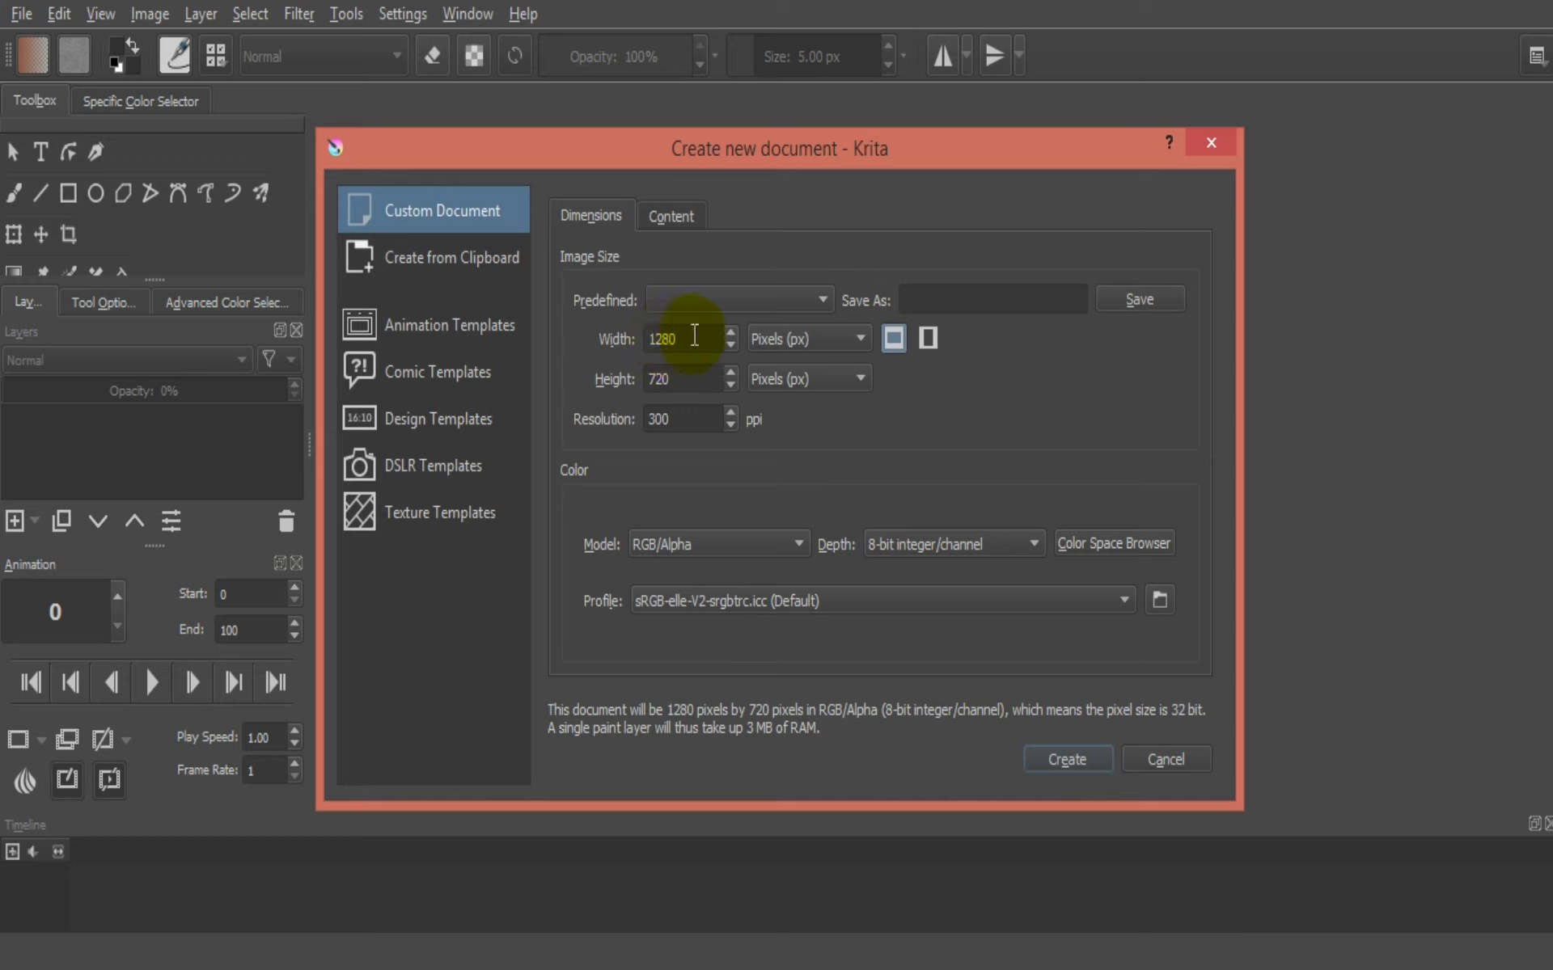
left_click_drag(694, 335, 630, 338)
type("1")
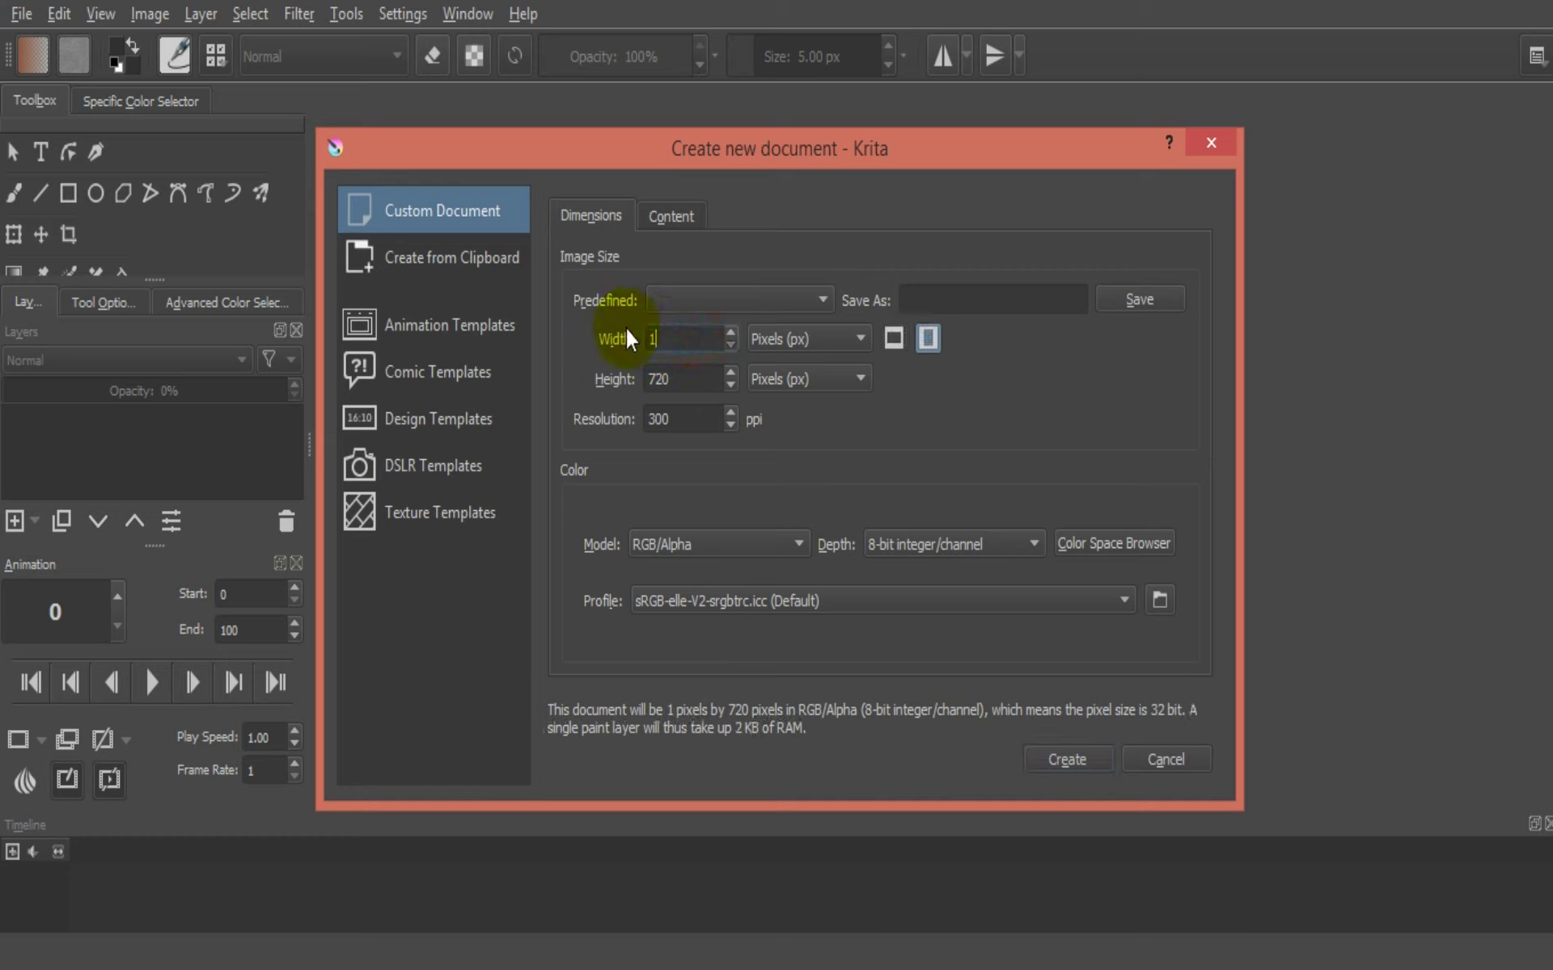
type("280")
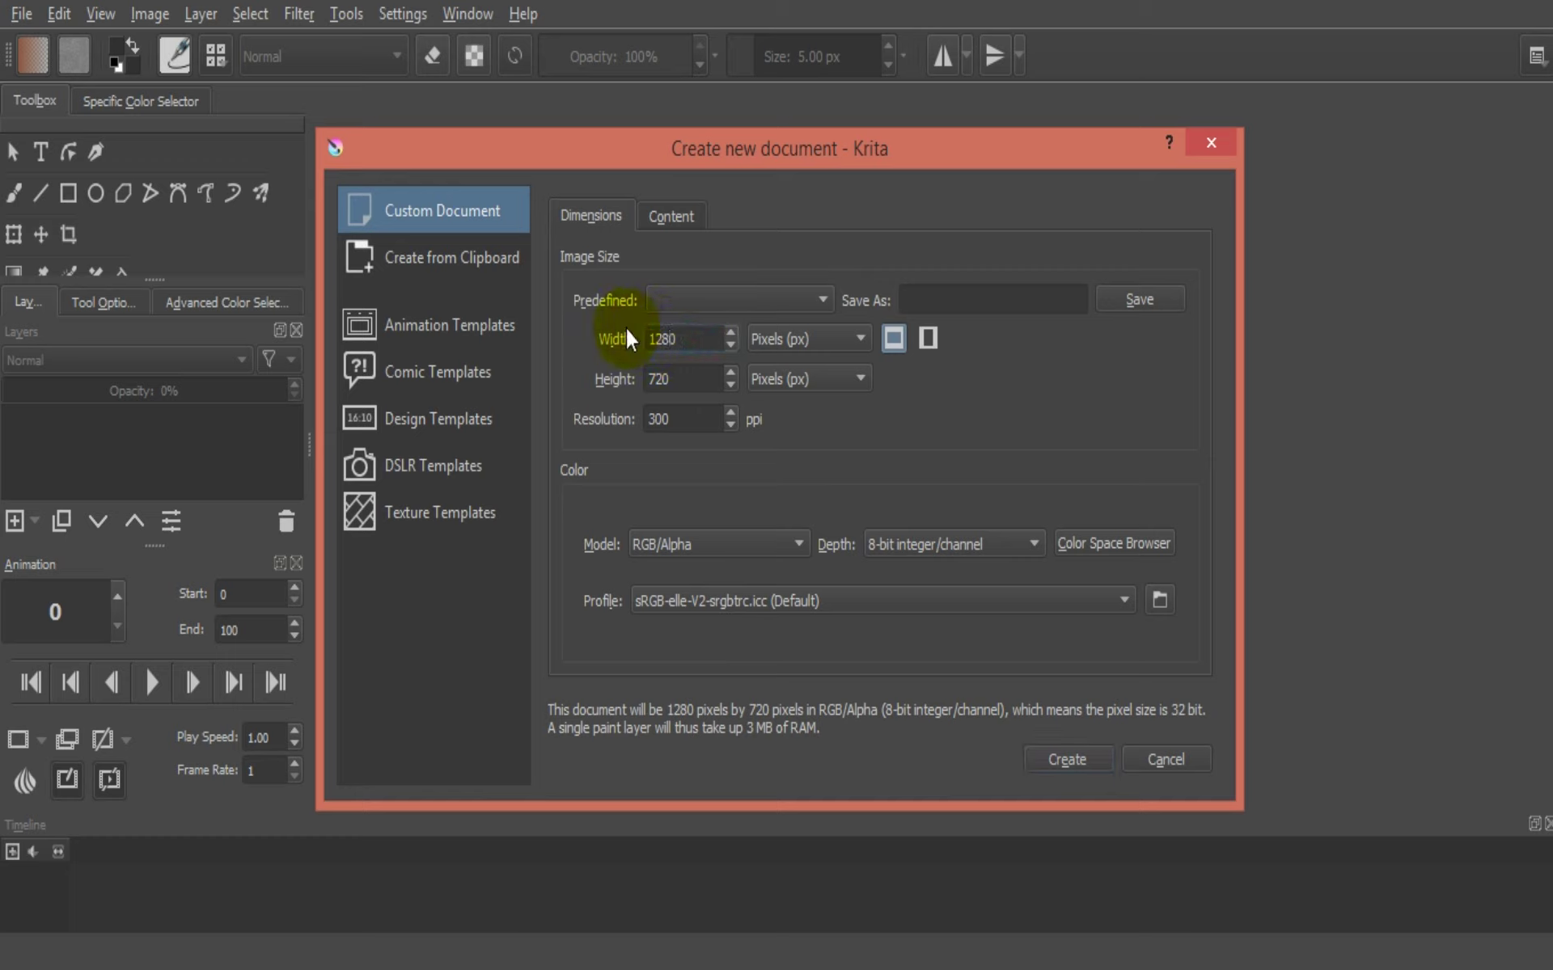
double_click(694, 375)
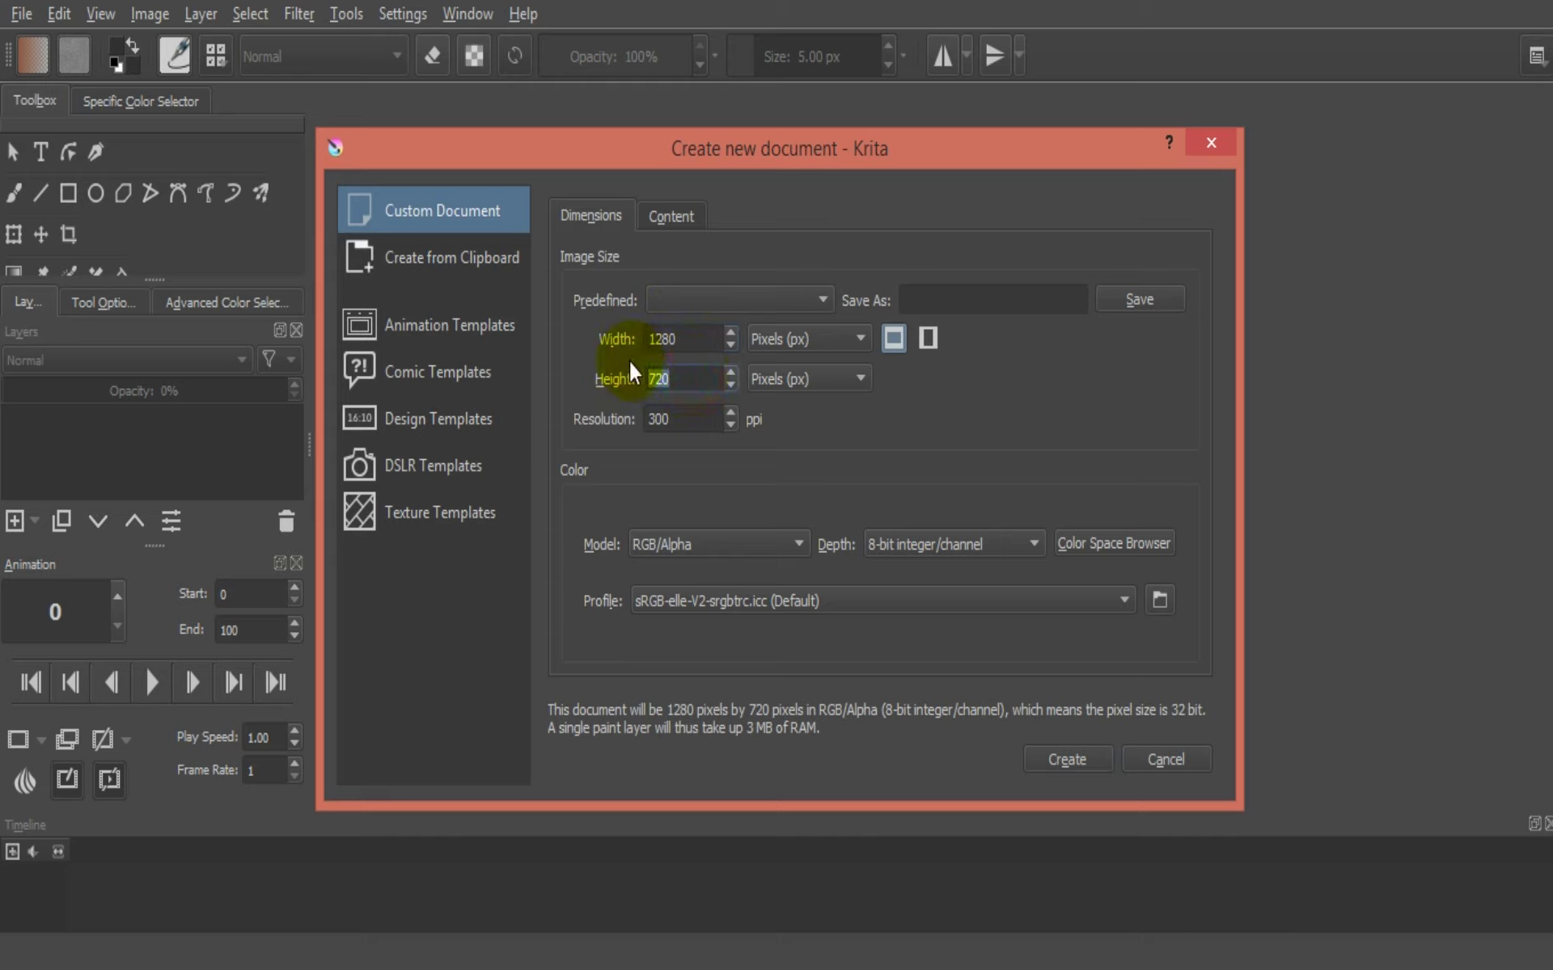
type("720")
Create the 1280 × 720 document and switch to the Animation workspace
left_click(1068, 760)
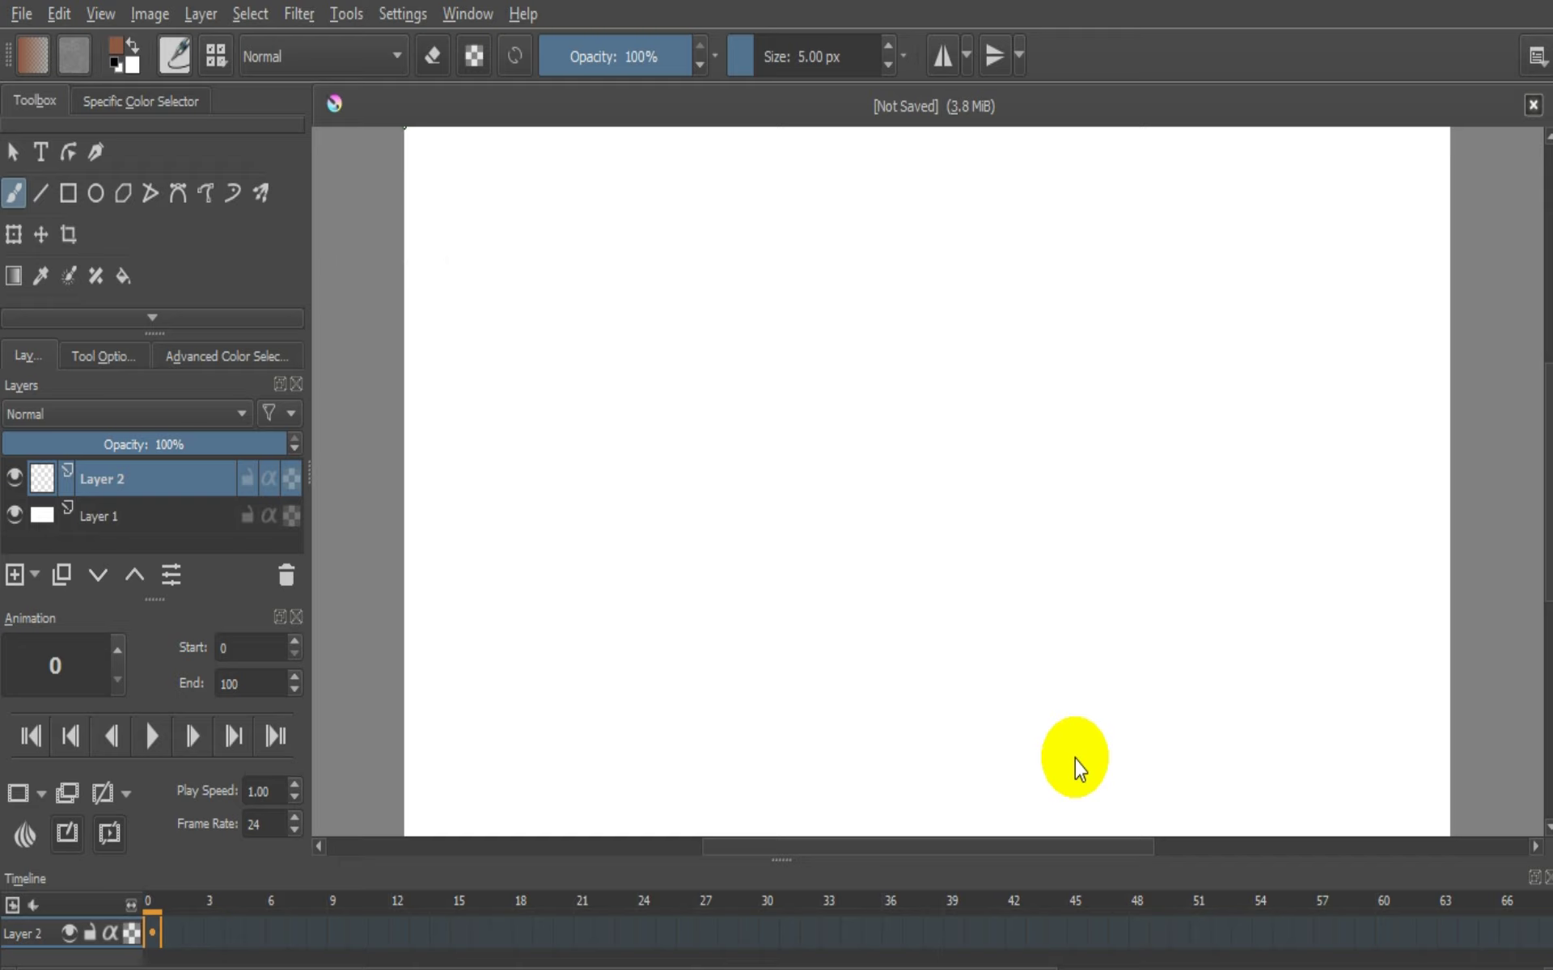
left_click(1537, 61)
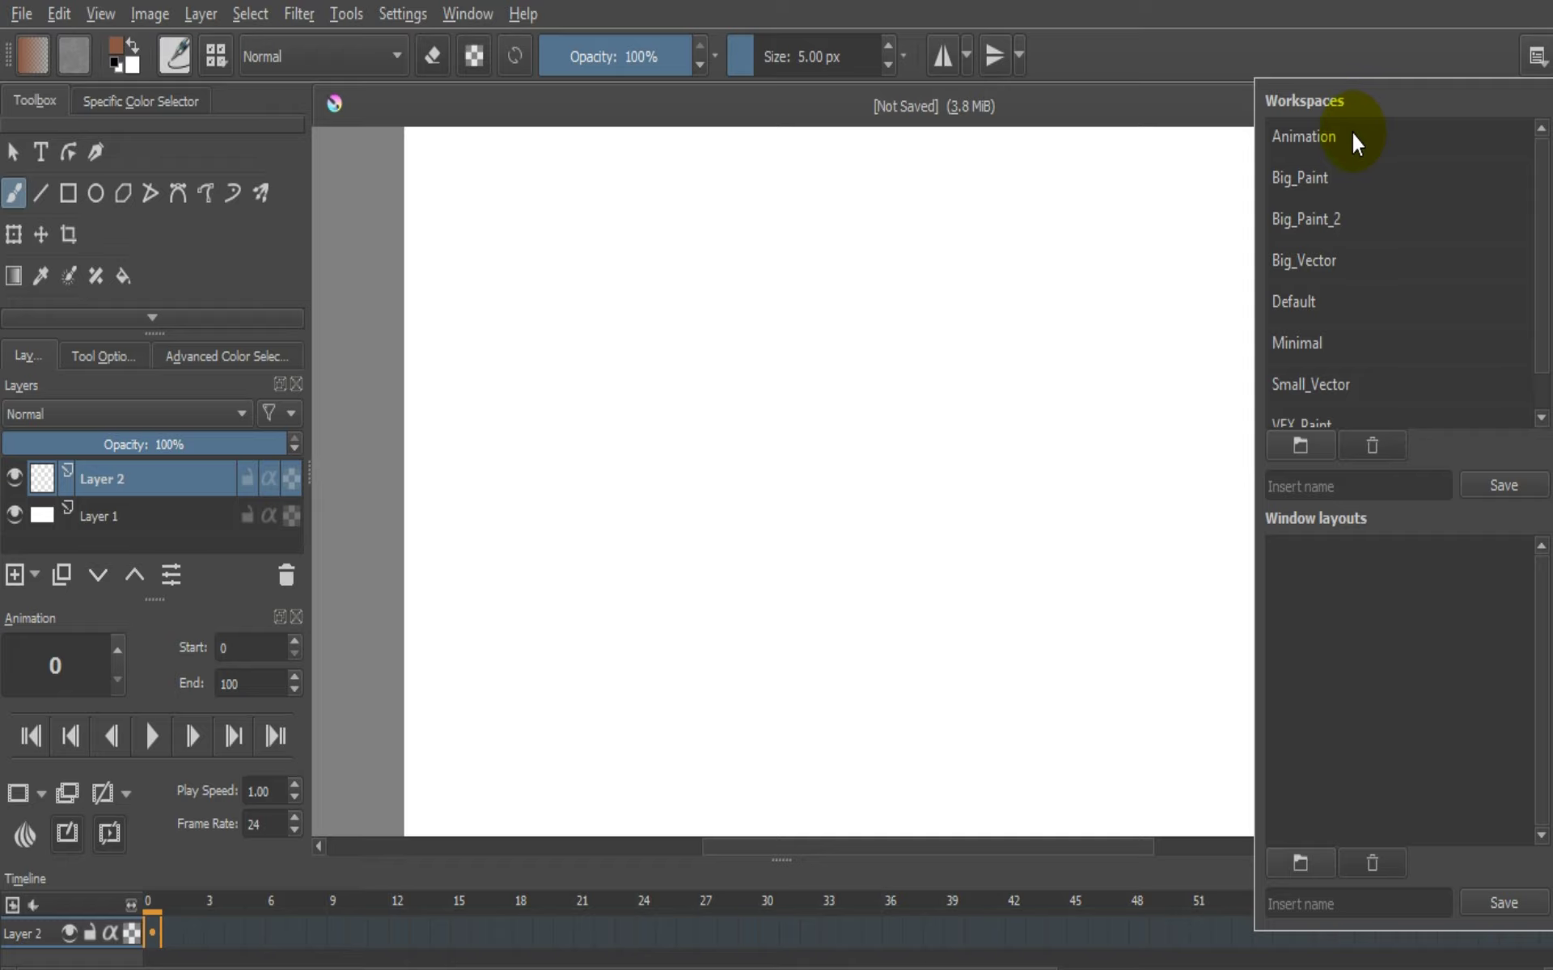
left_click(1313, 139)
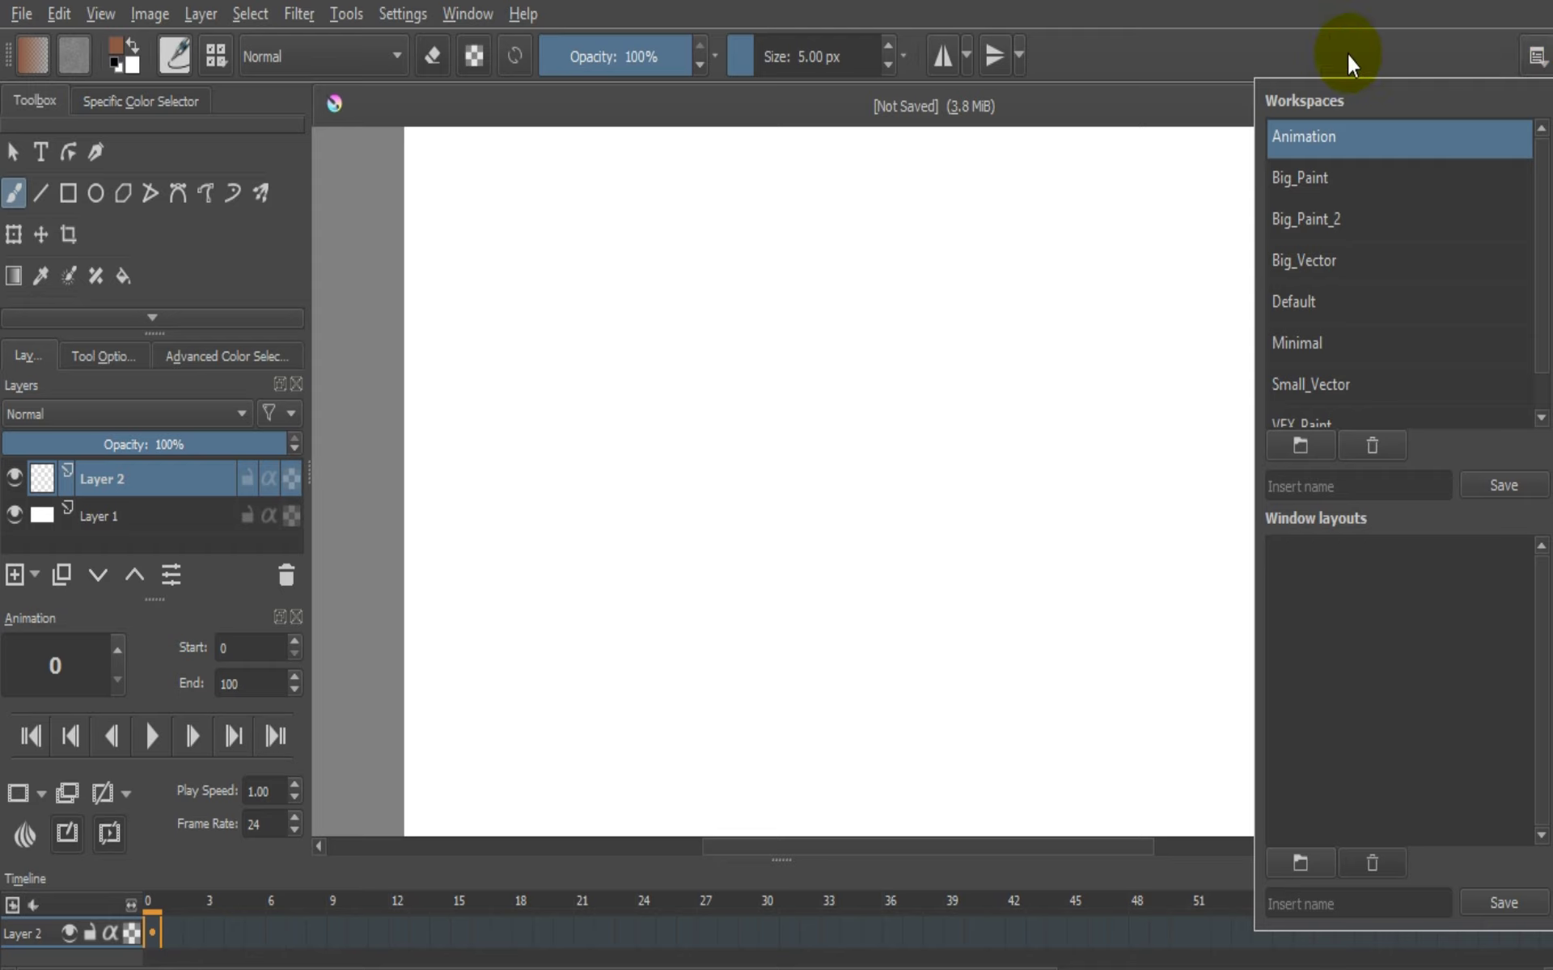
left_click(1318, 55)
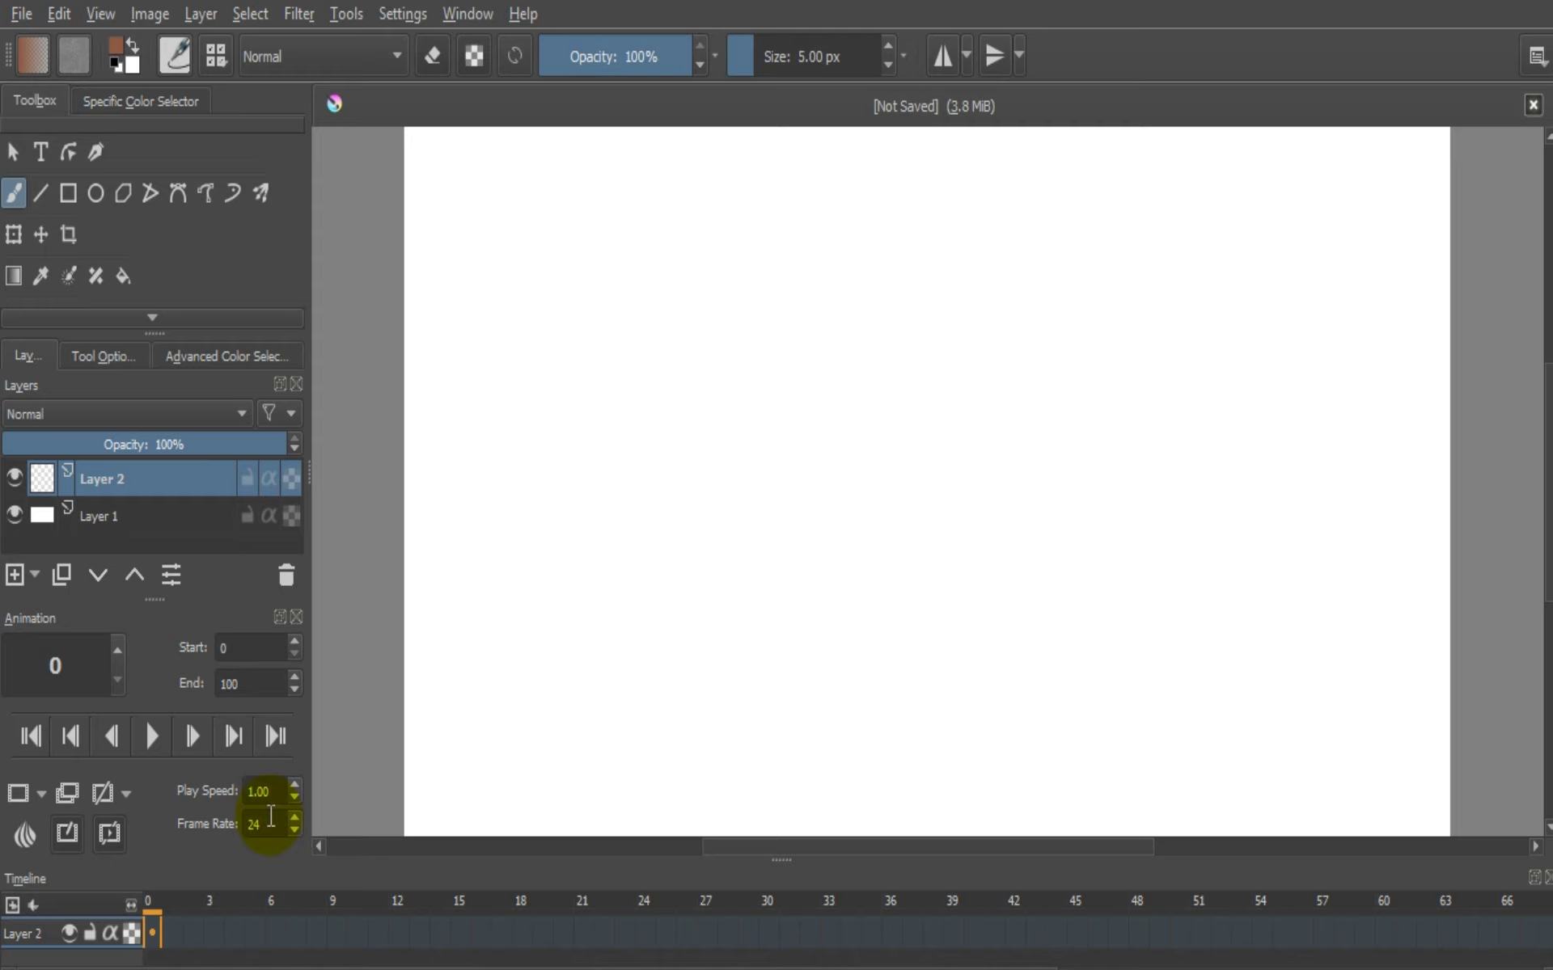
On Layer 2 at frame 0, draw a brown circle outline near the canvas centre with the Ellipse tool
left_click(150, 924)
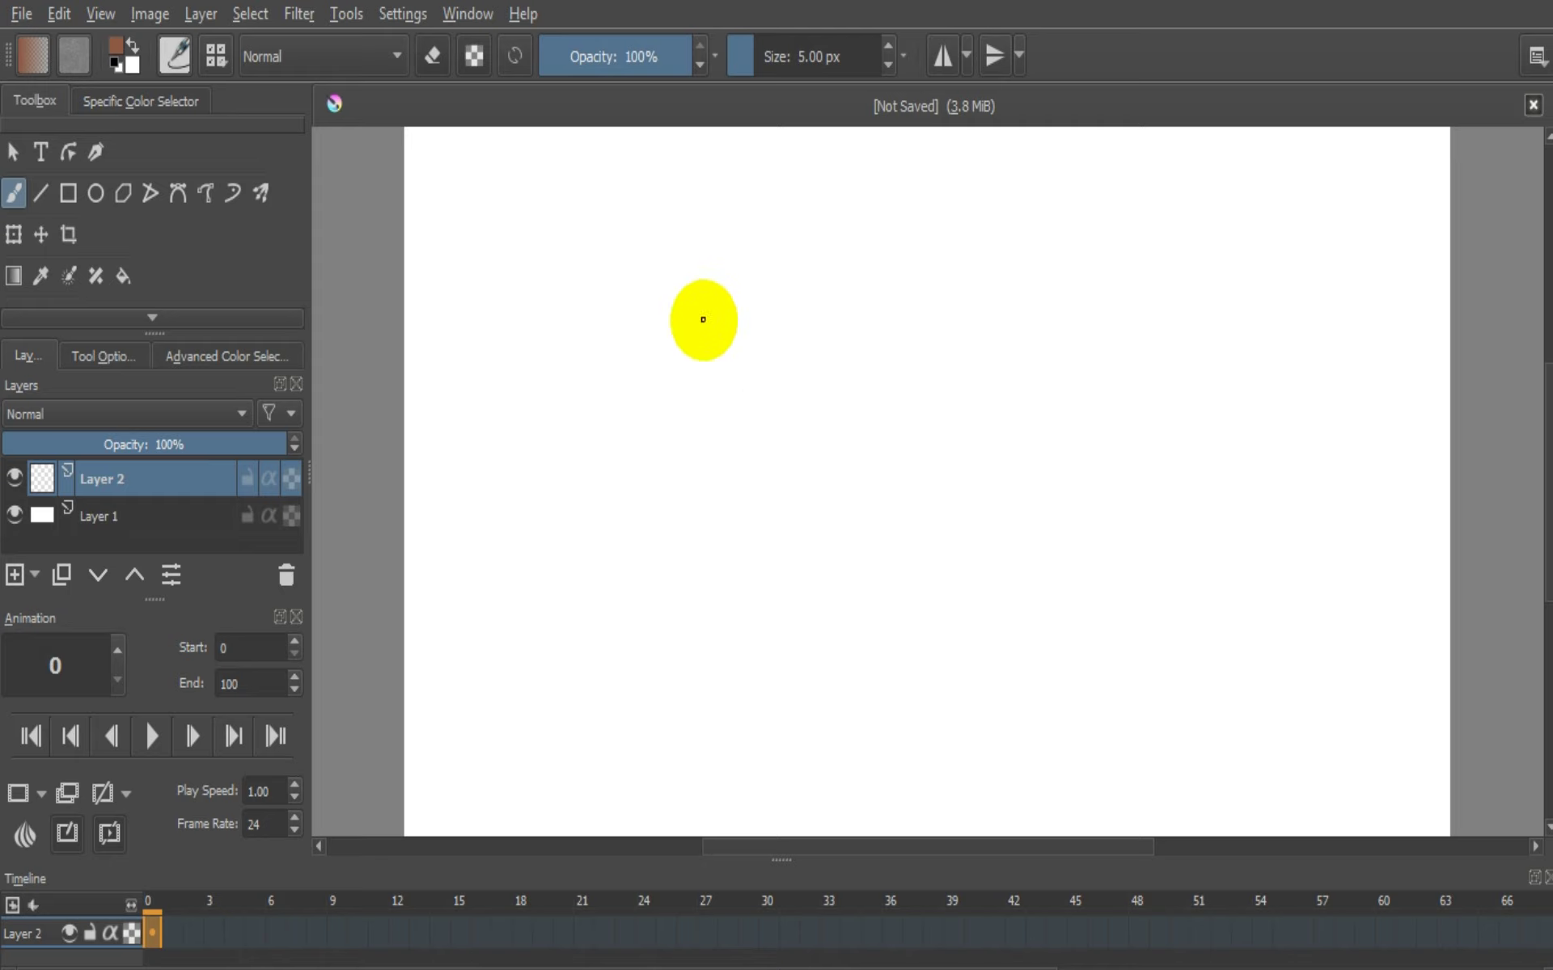
left_click(94, 194)
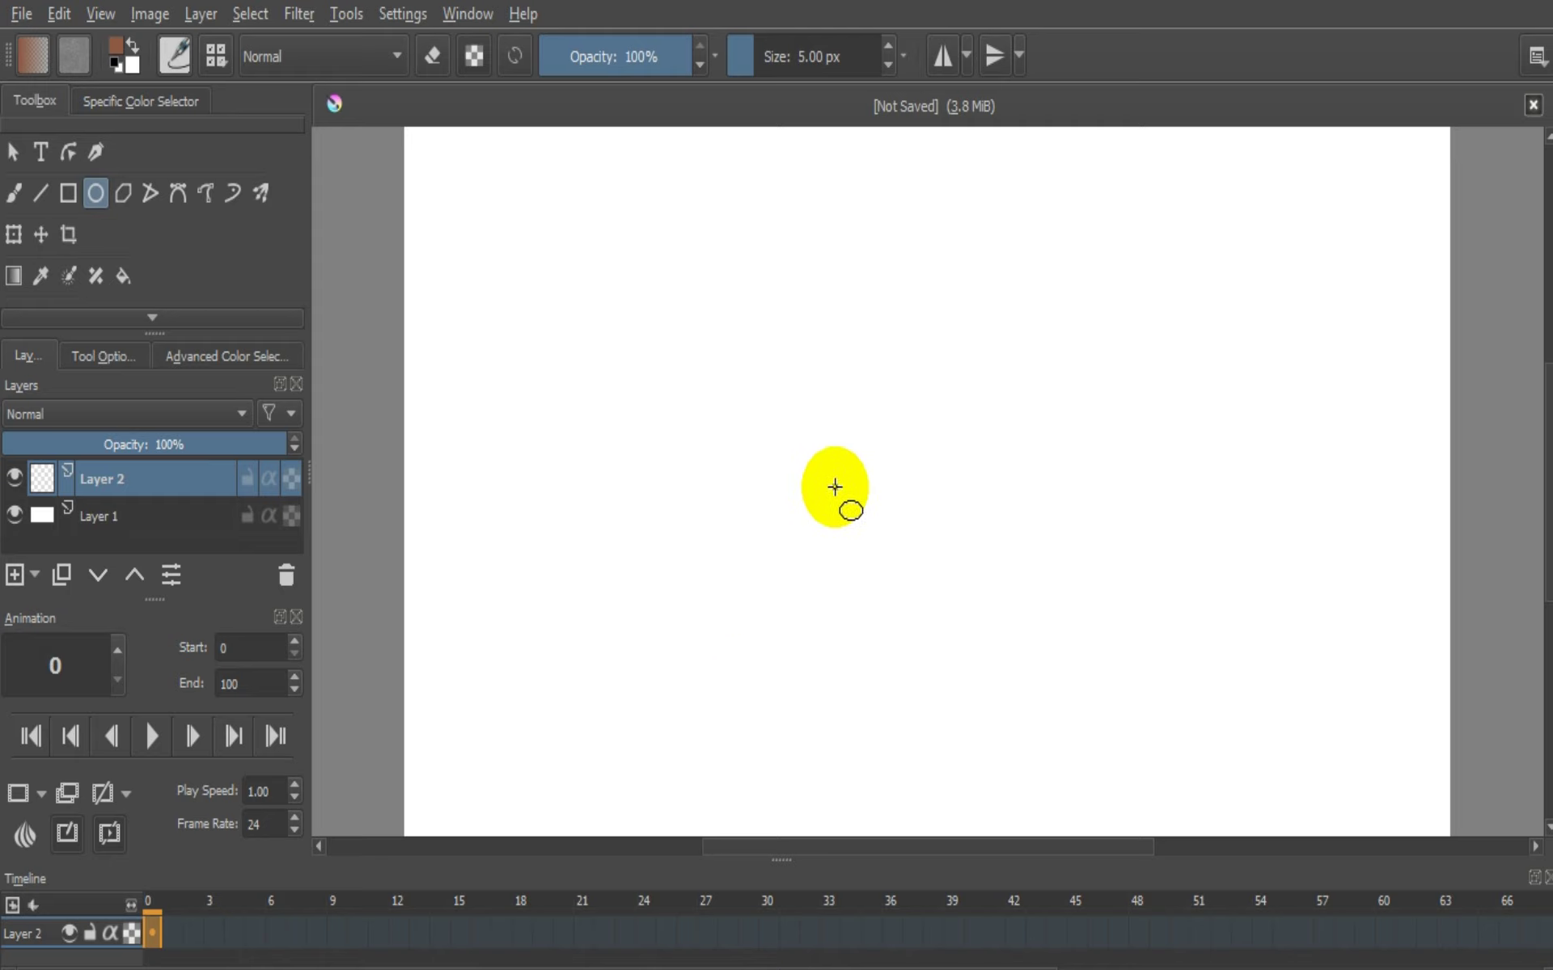
mouse_move(887, 520)
left_mouse_down()
mouse_move(1001, 406)
mouse_move(1001, 385)
left_mouse_up()
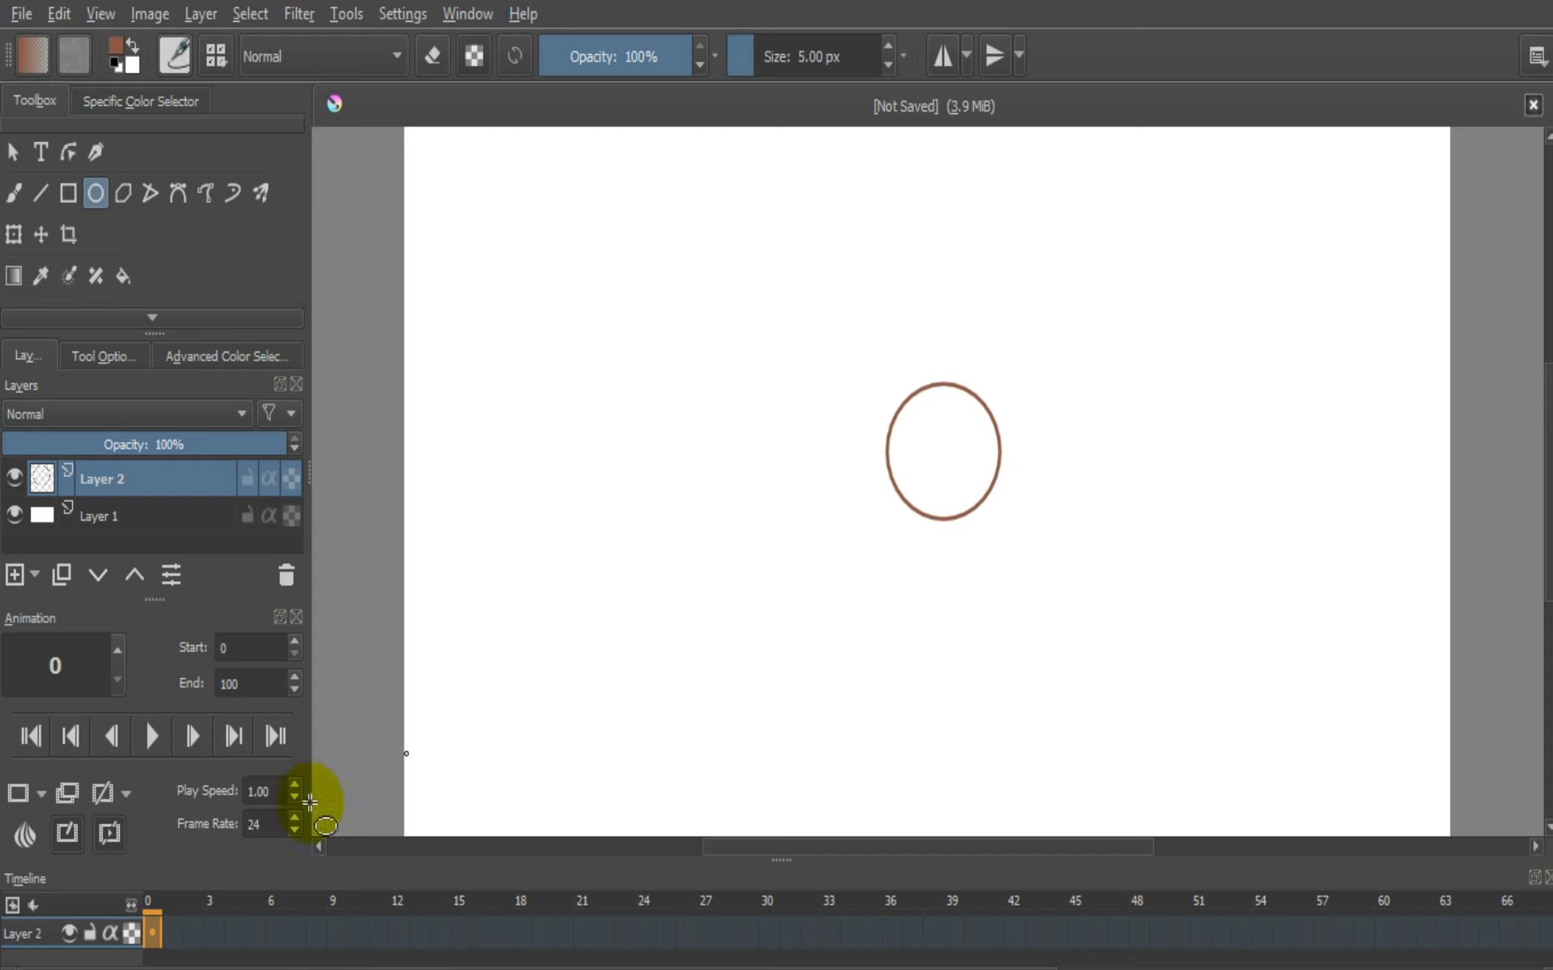
Make frame 0 a blank keyframe, enable onion skinning on Layer 2, and redraw the ball circle
left_click(175, 936)
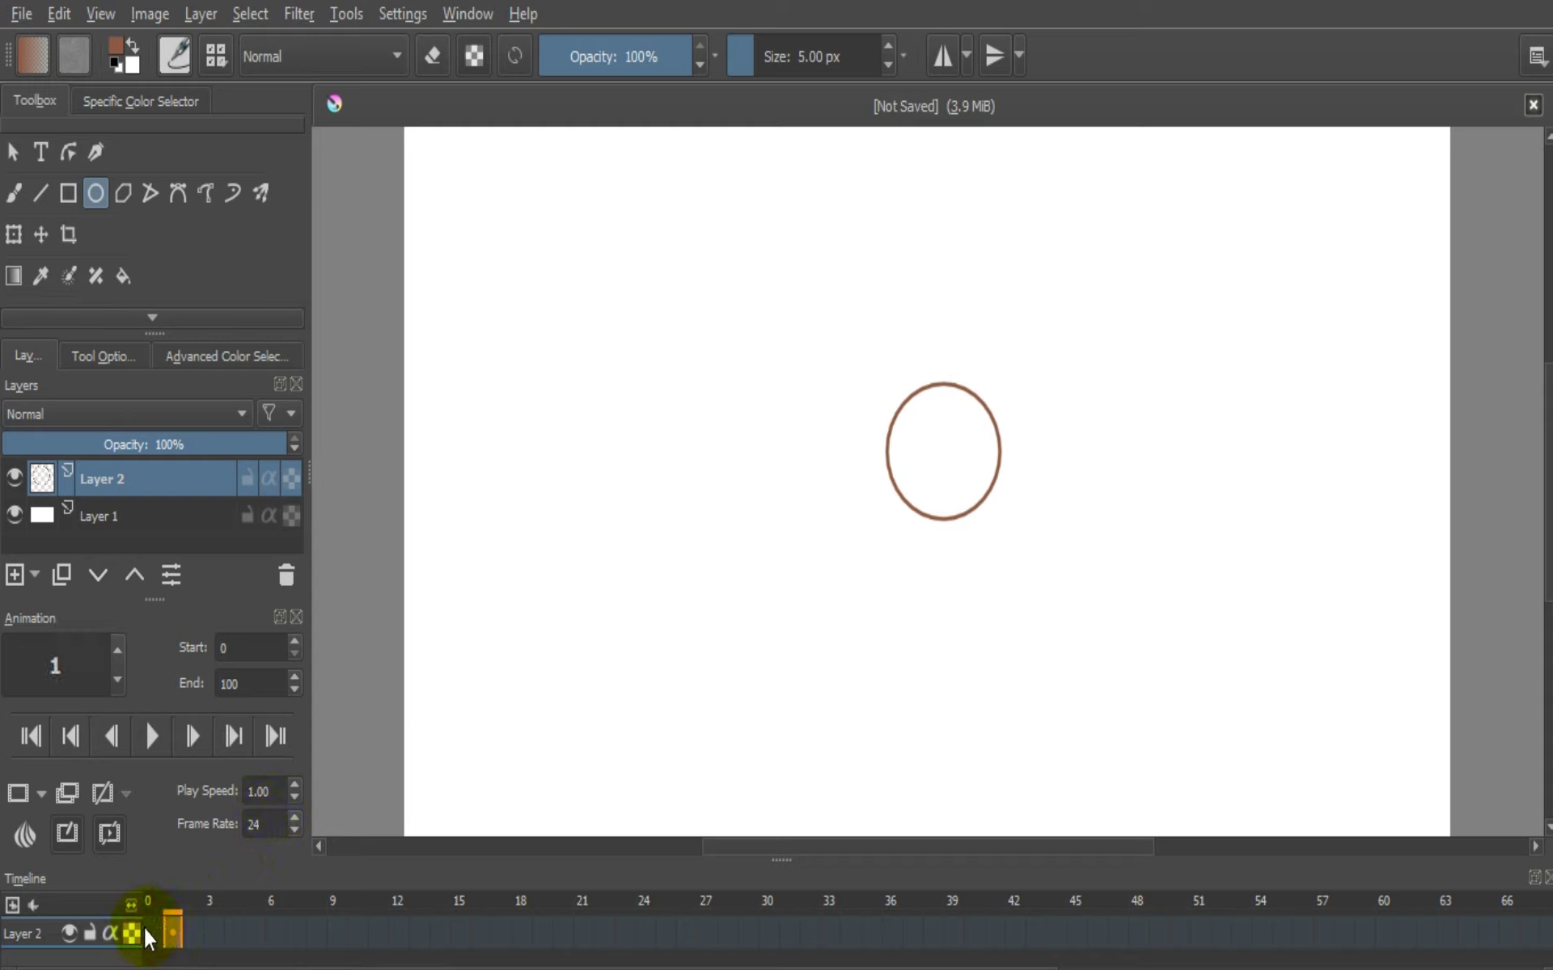
left_click(153, 936)
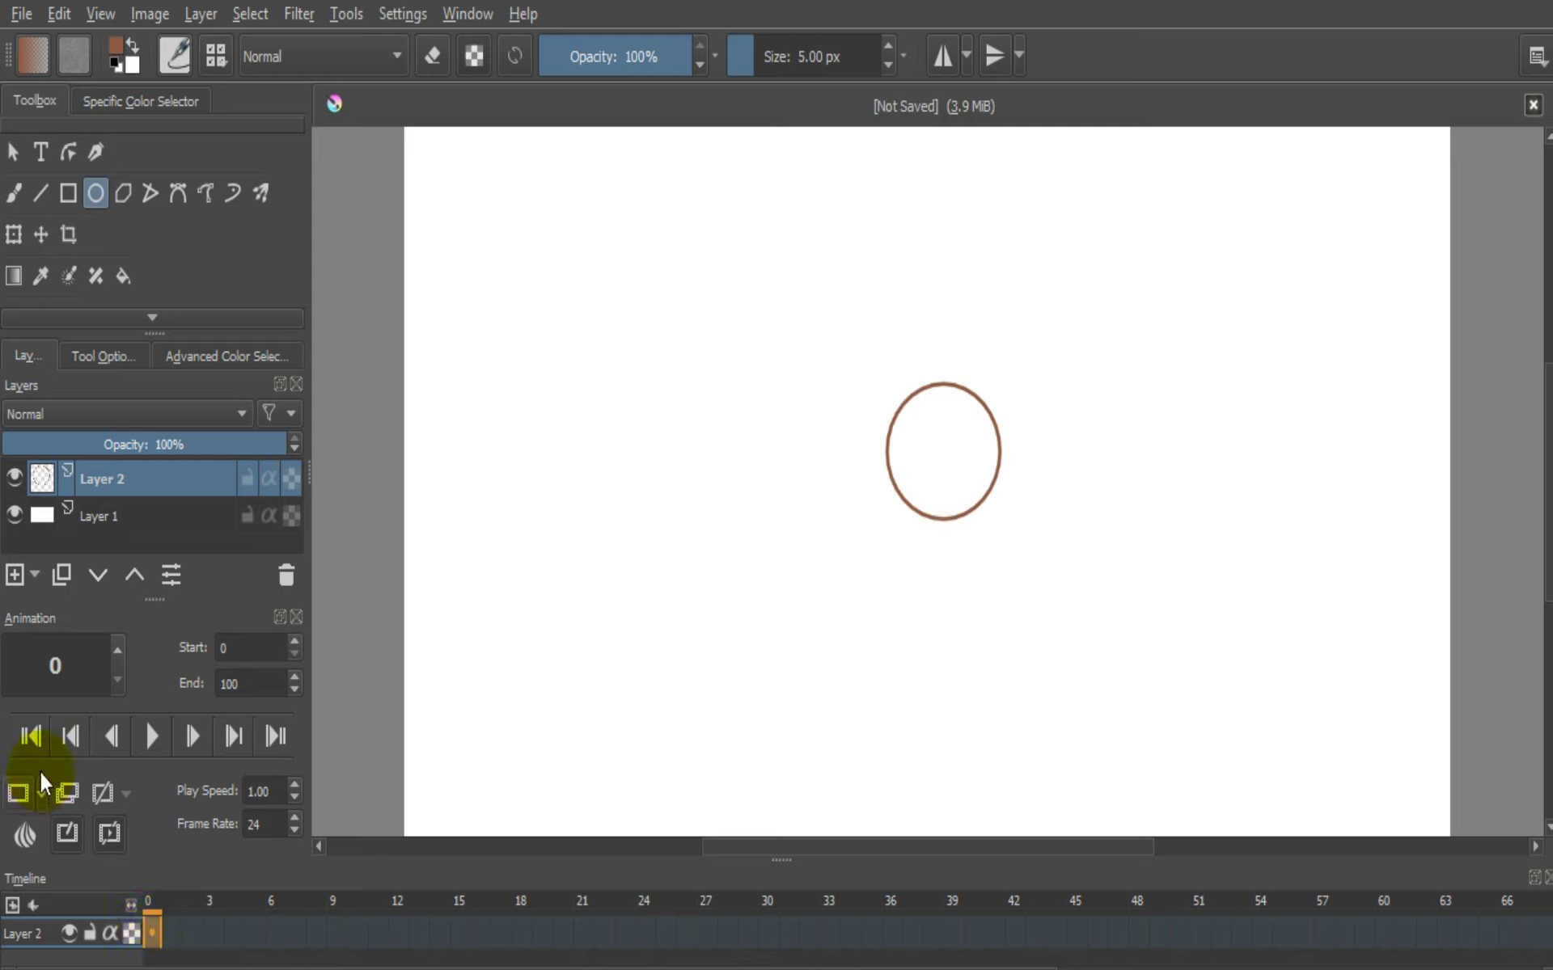
left_click(19, 790)
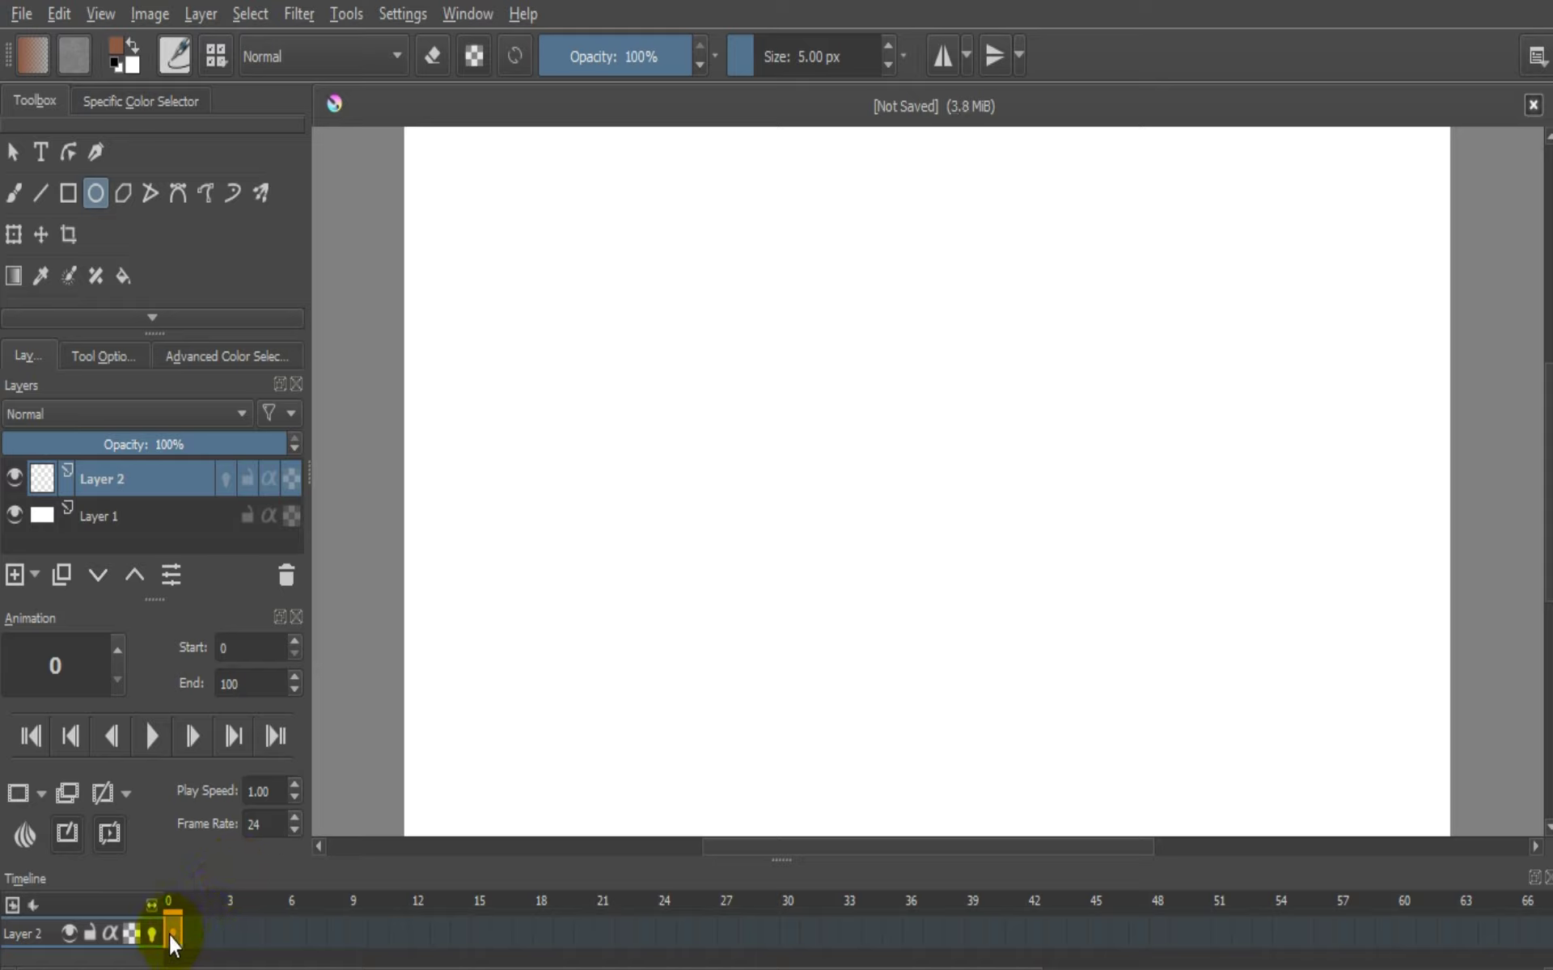
left_click(153, 934)
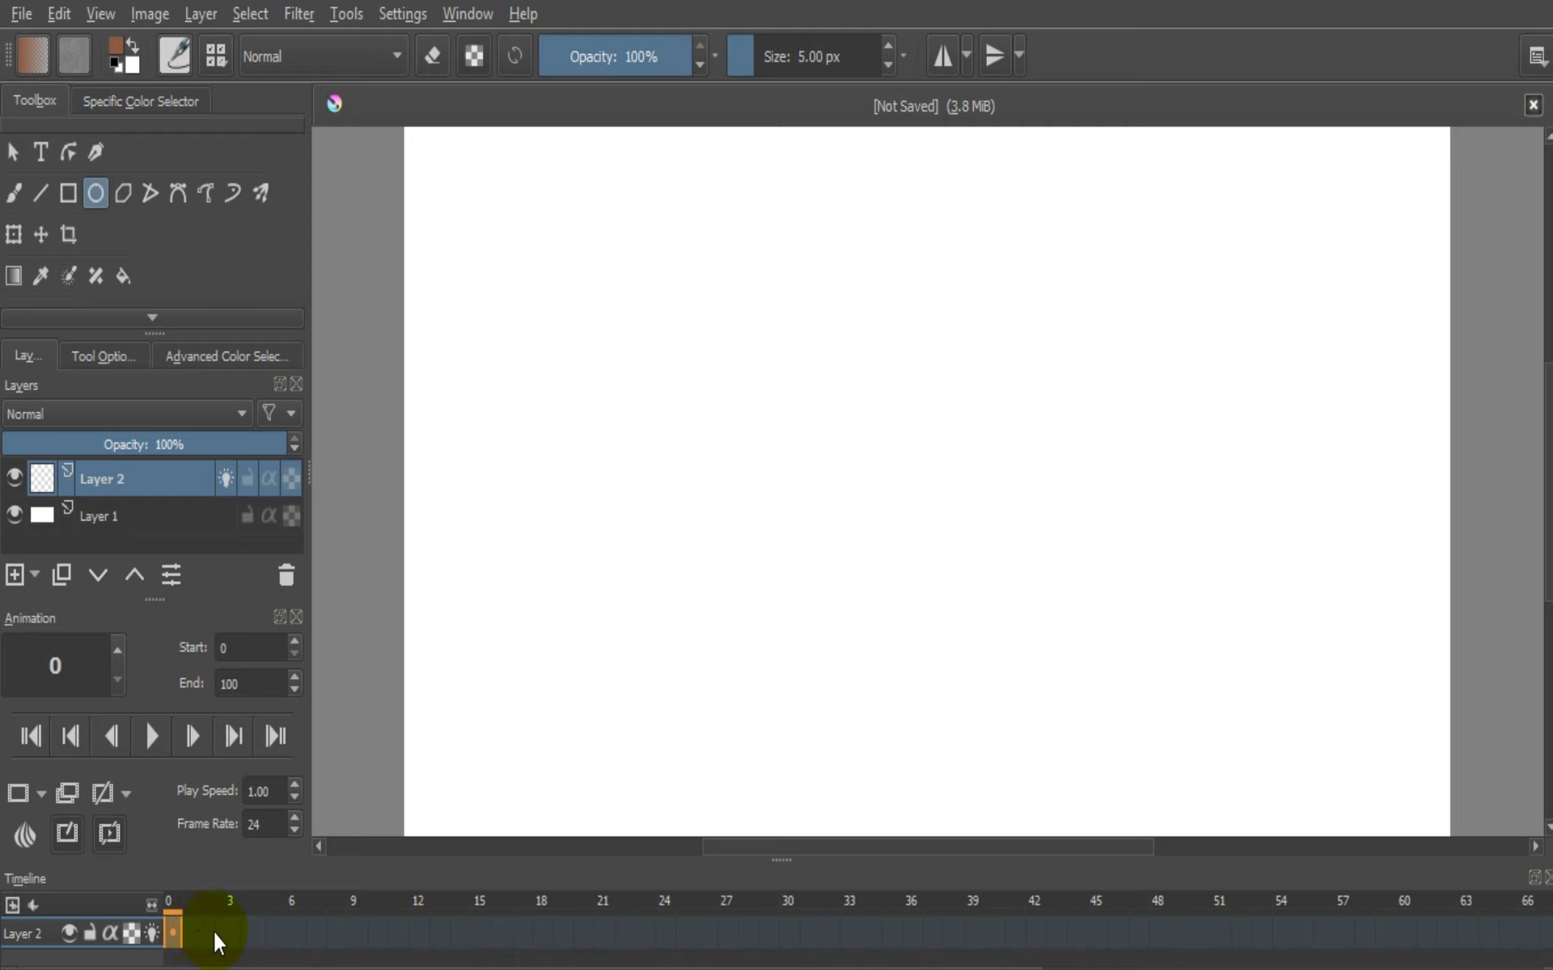
left_click(172, 932)
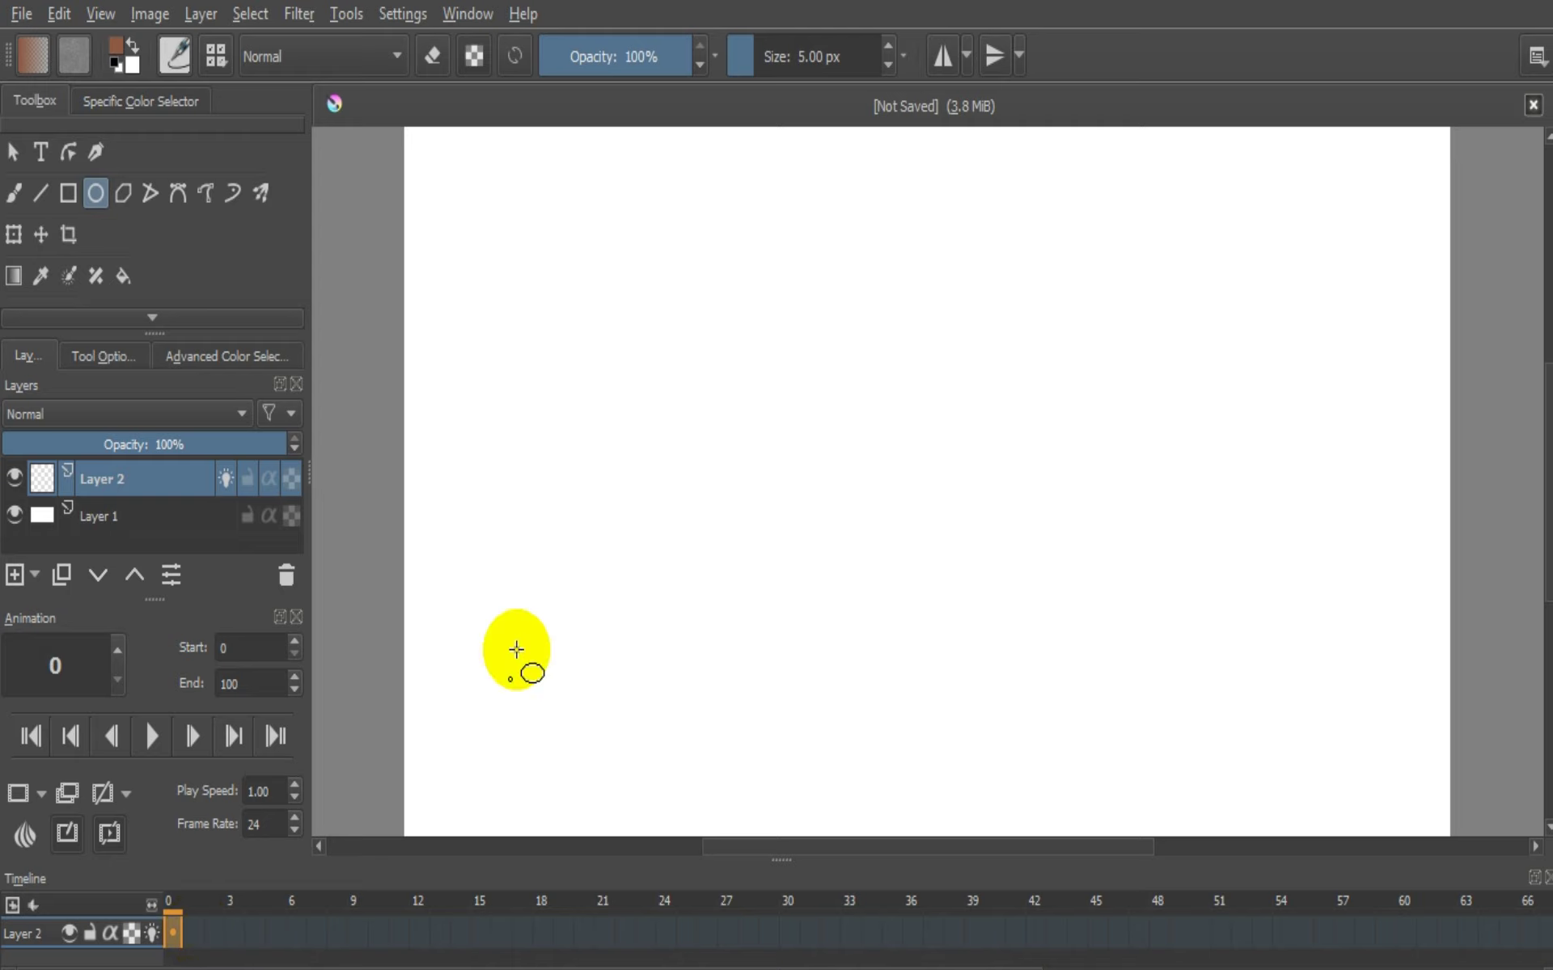
mouse_move(860, 423)
left_mouse_down()
mouse_move(915, 389)
mouse_move(959, 532)
left_mouse_up()
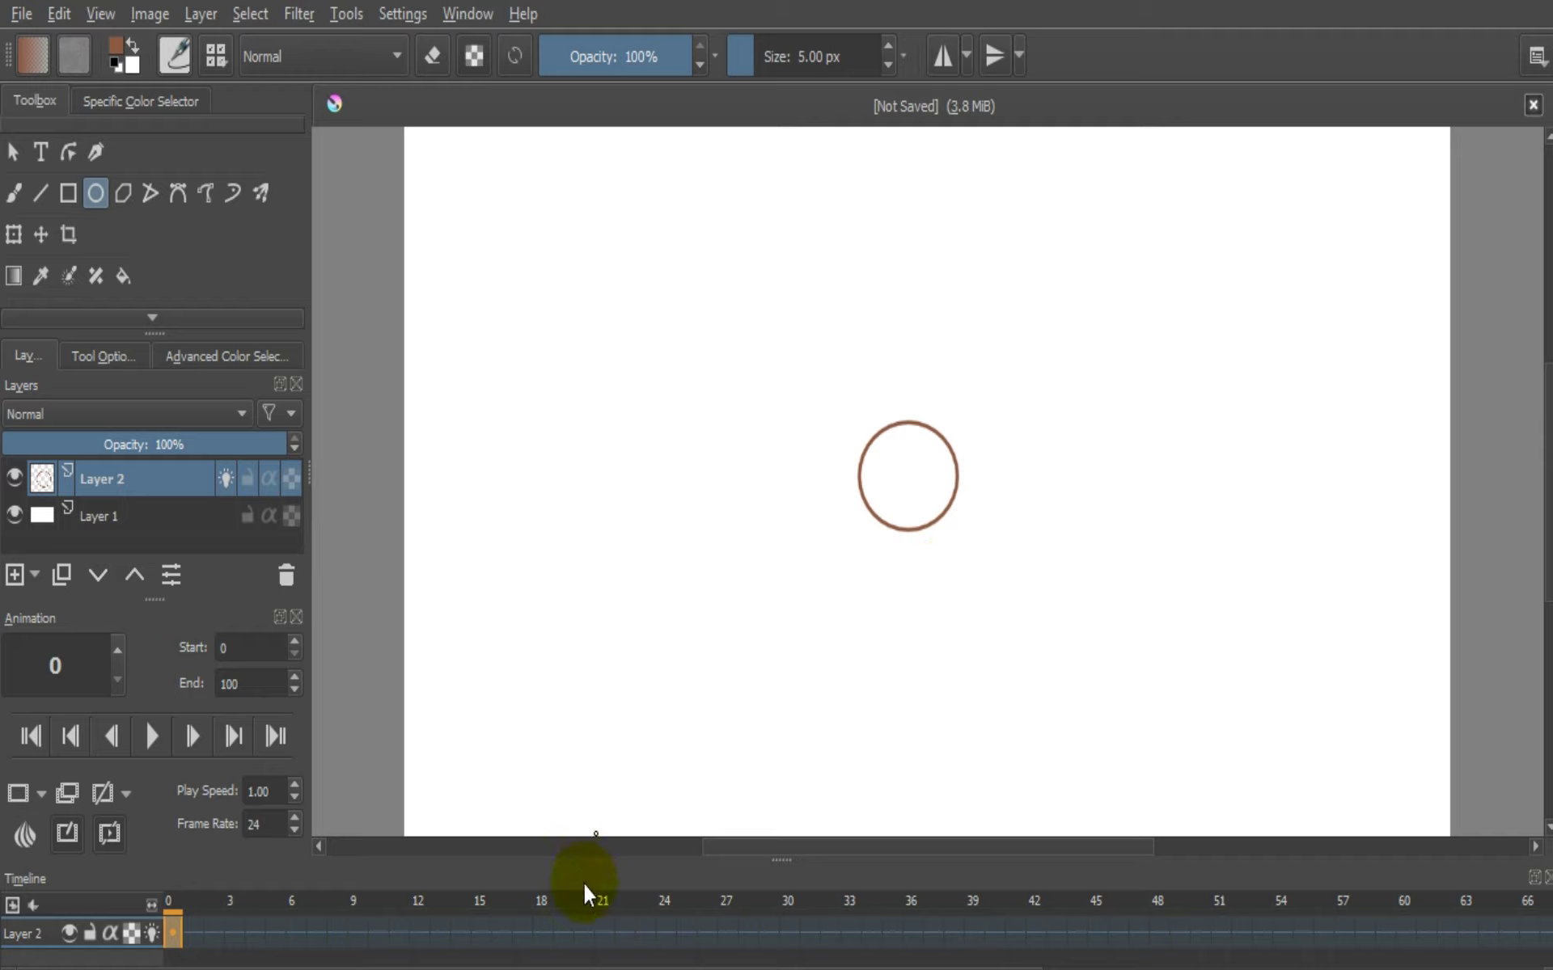
left_click(608, 930)
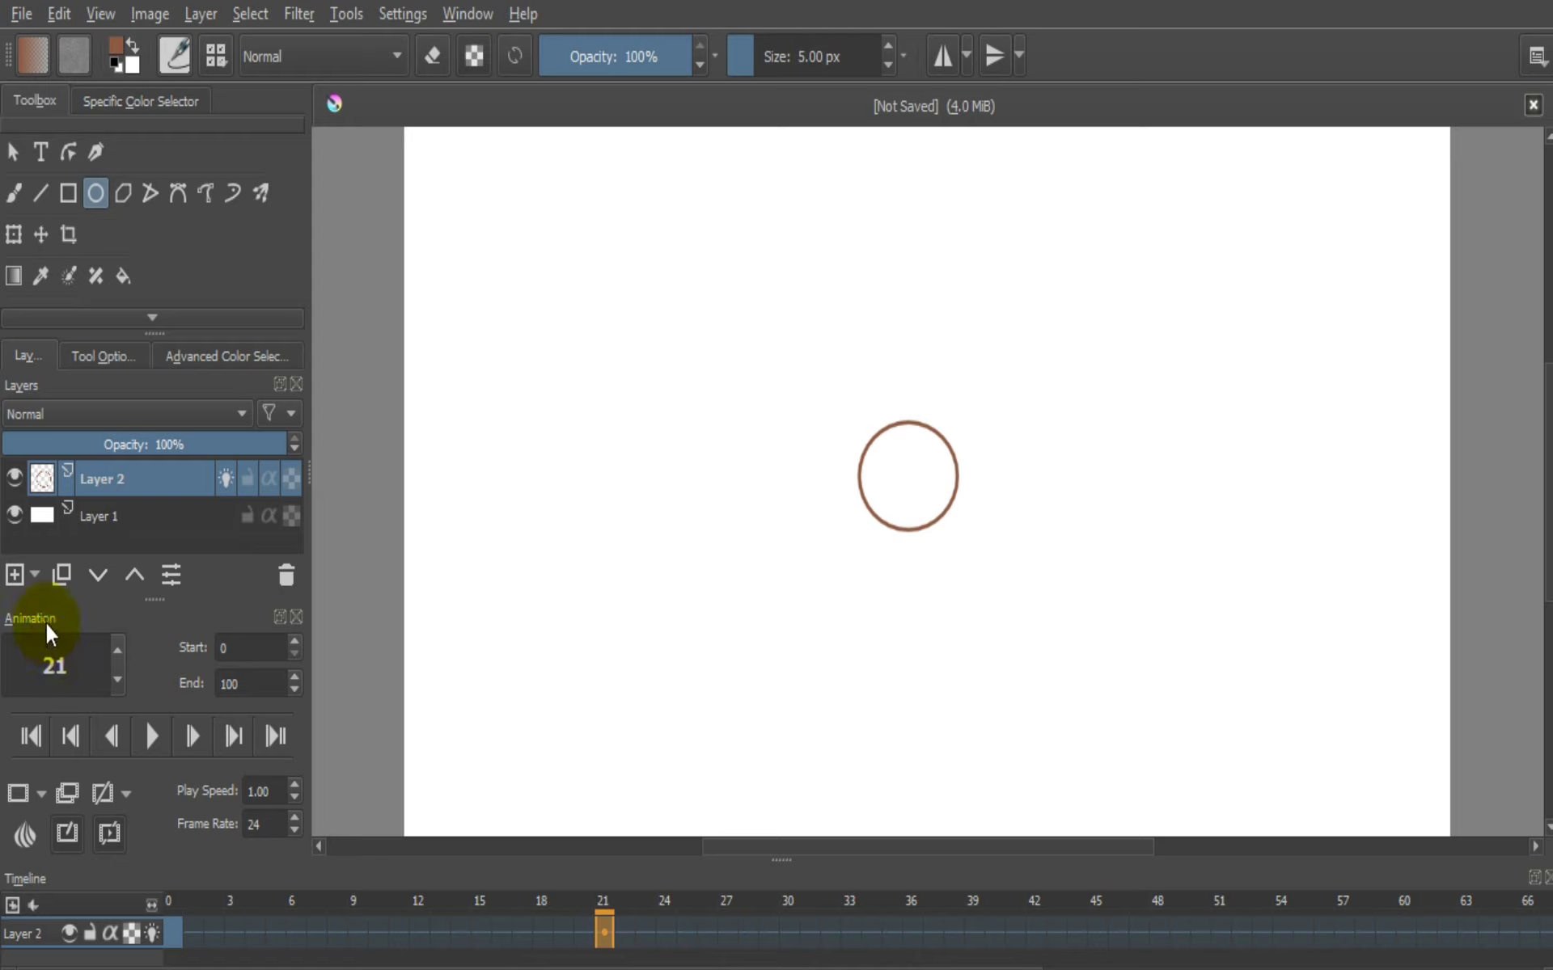
Add a blank keyframe at frame 42 and draw a second circle just below the first
left_click(19, 791)
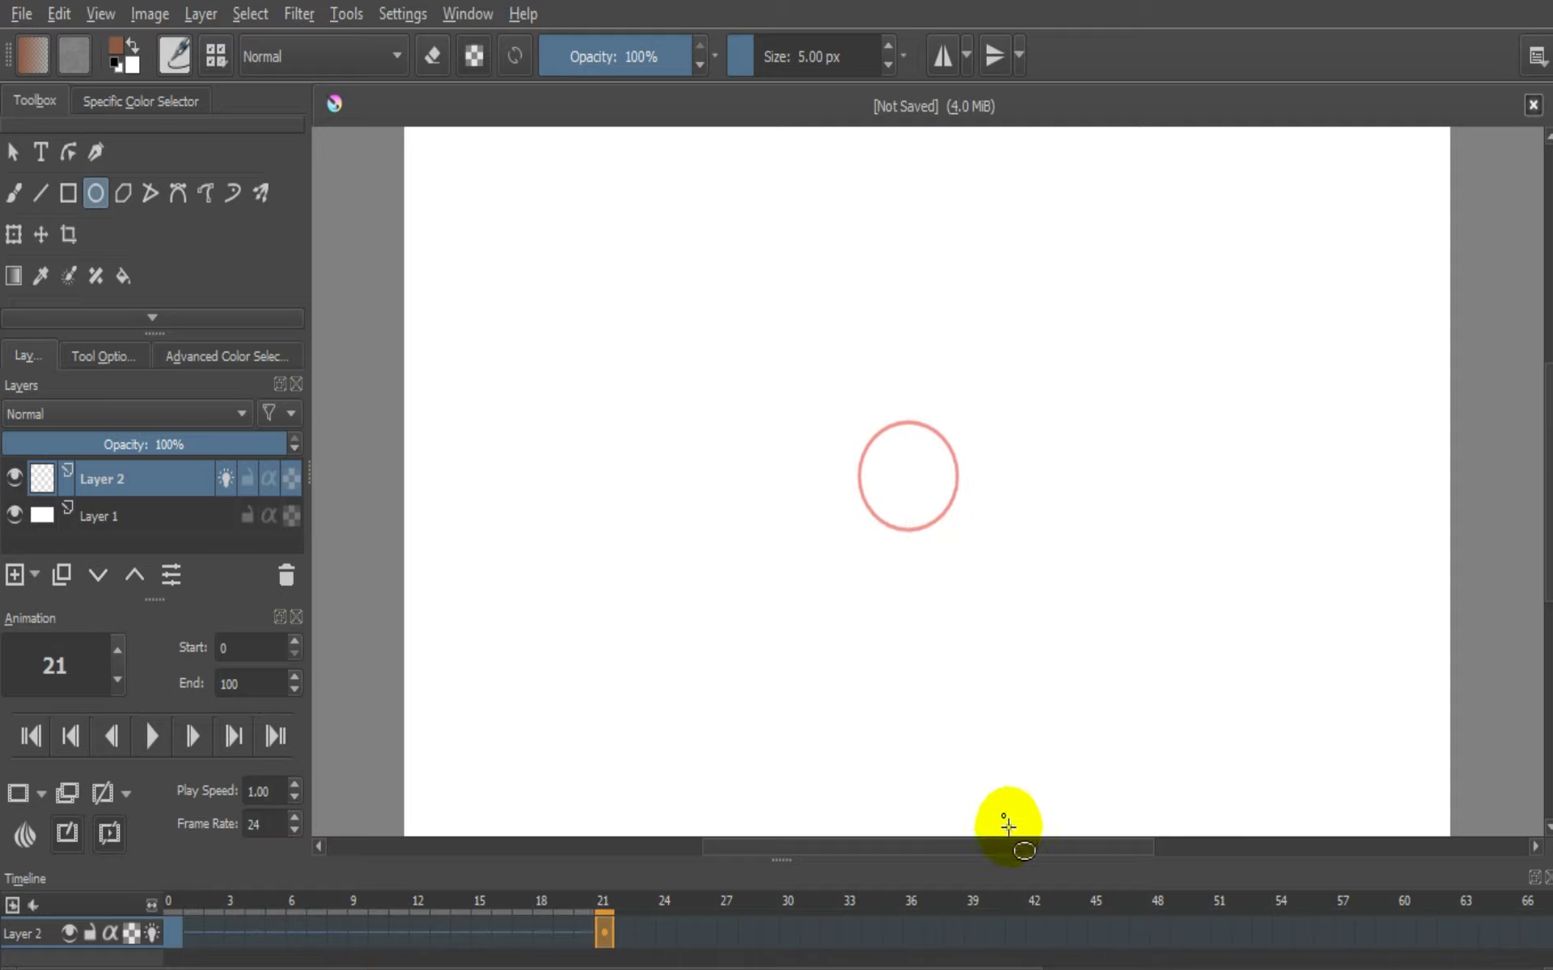
left_click(1040, 928)
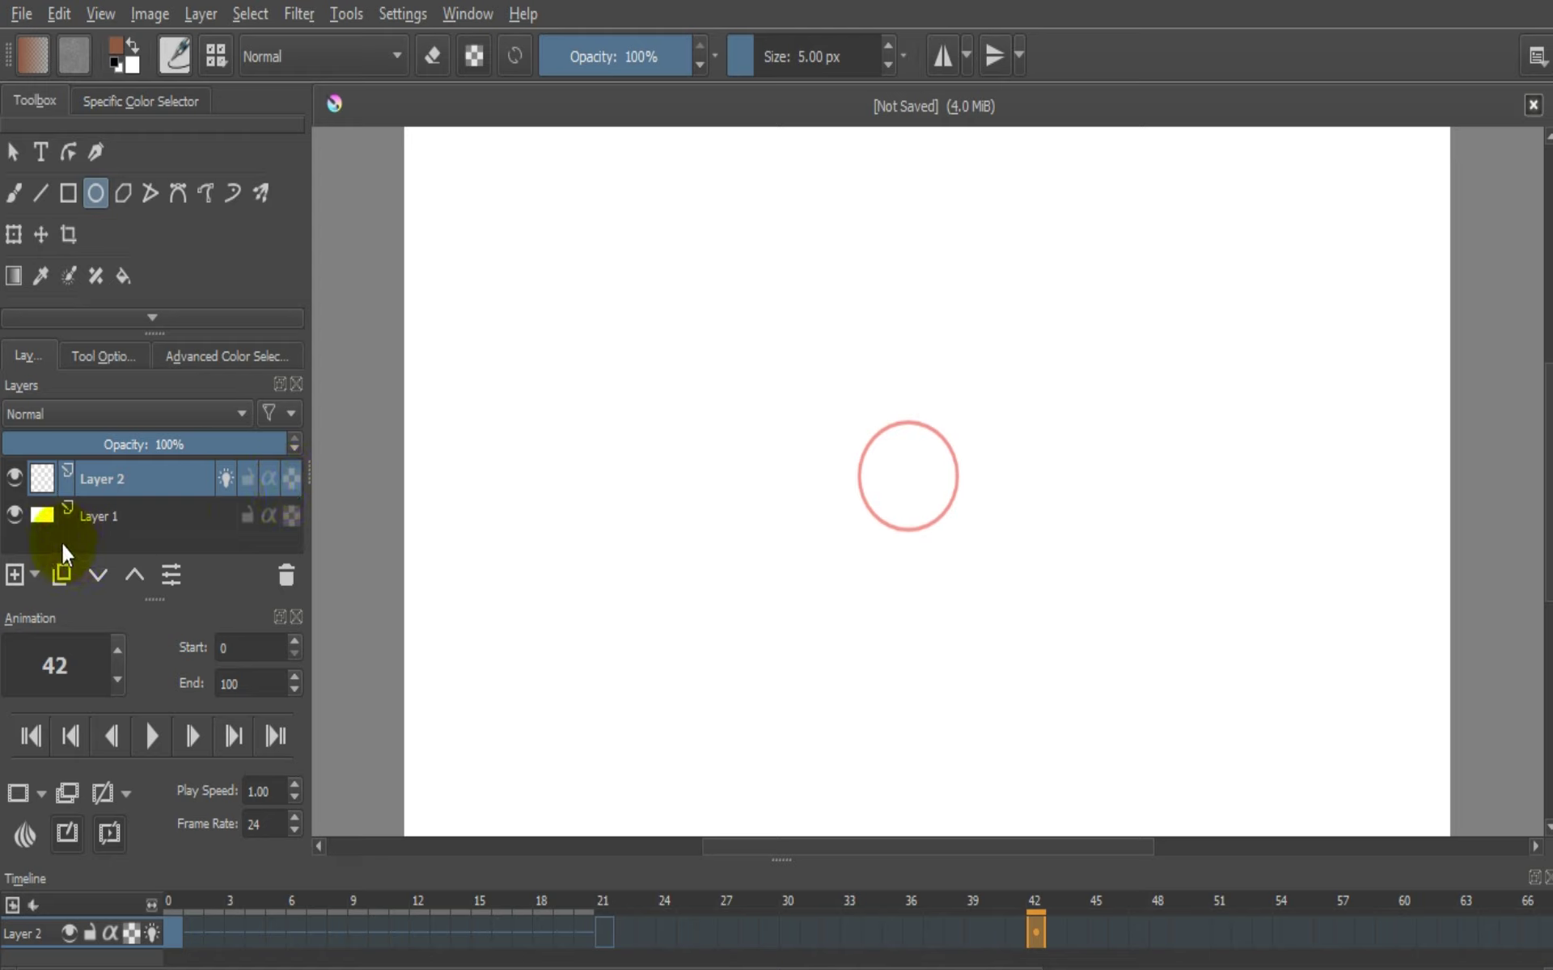
left_click(19, 794)
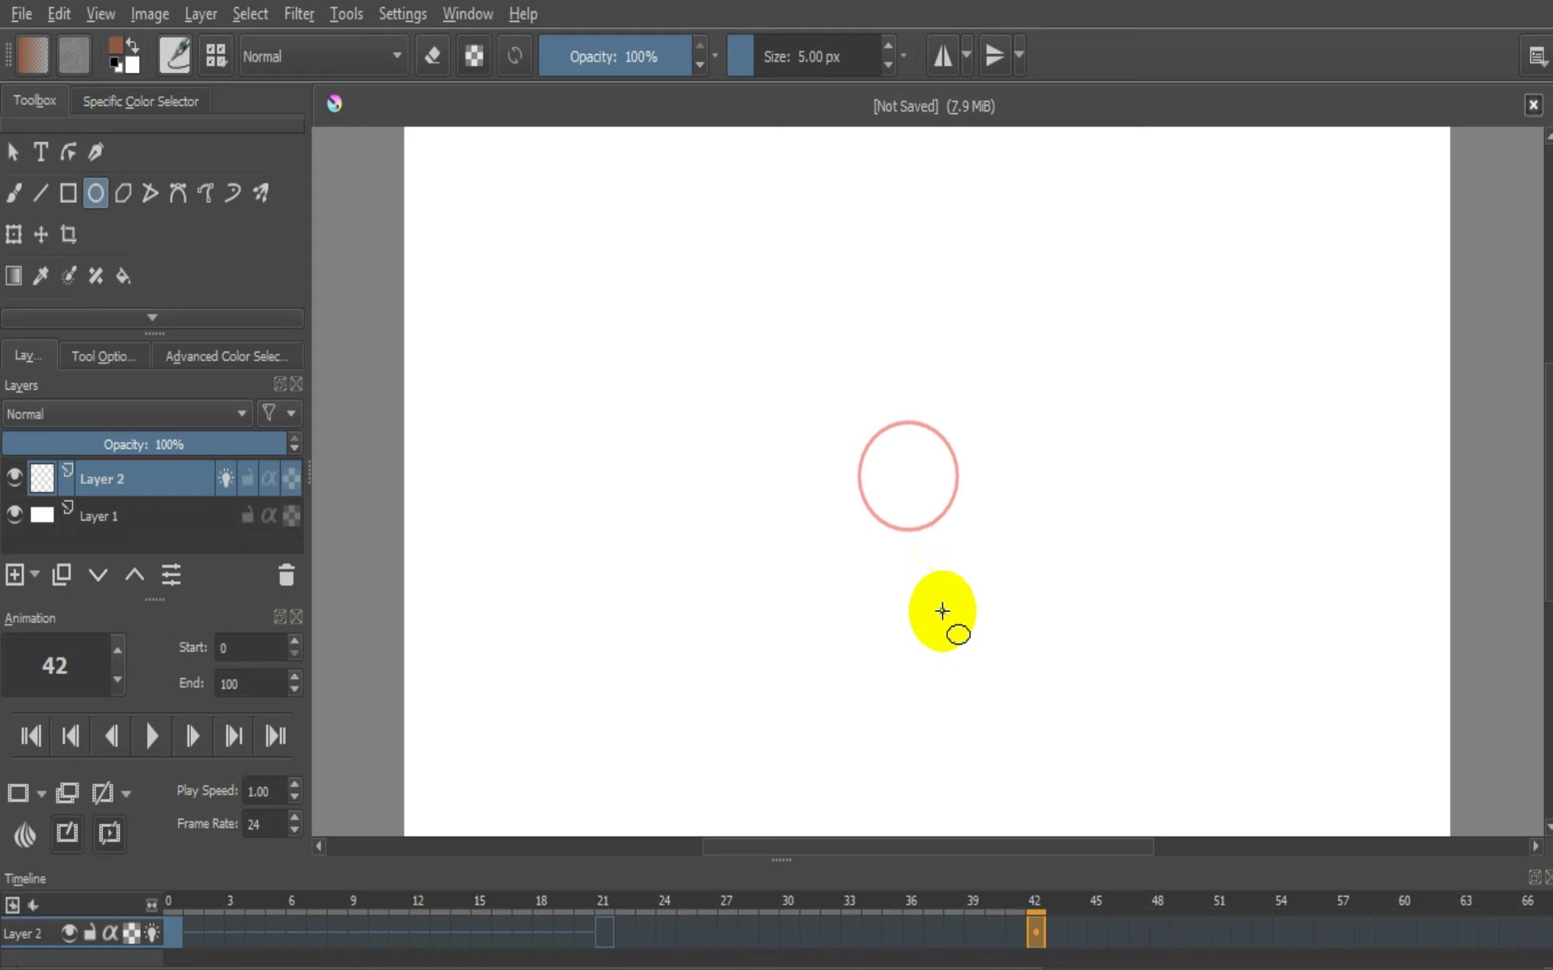
left_click_drag(943, 610, 858, 509)
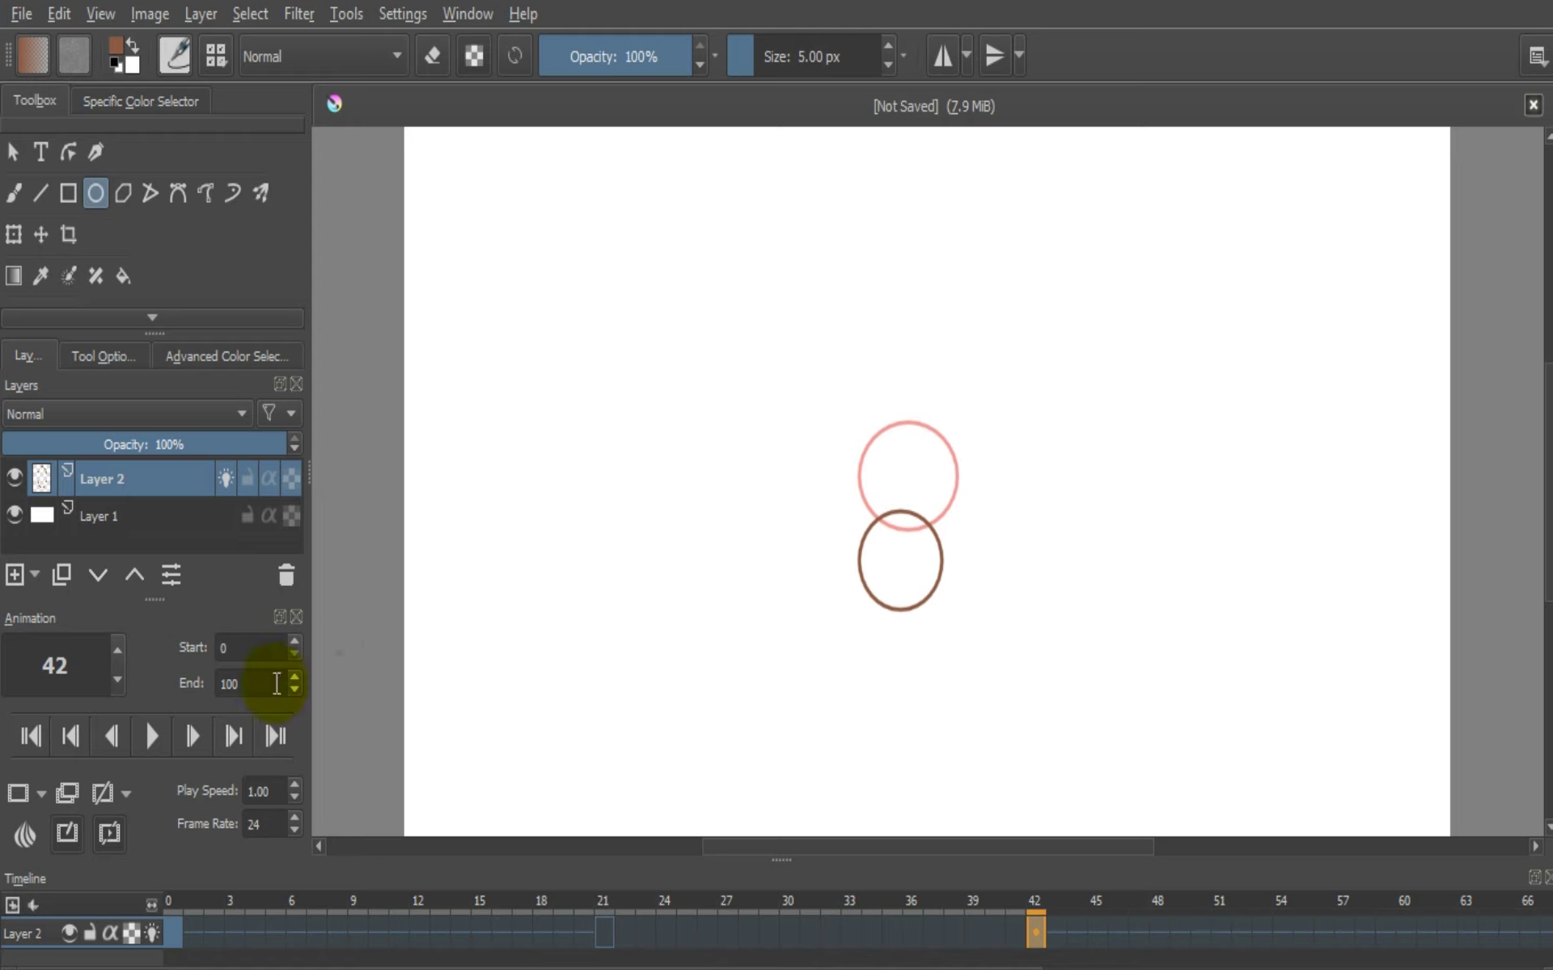
Play the animation from frame 0, stop it, and move to frame 21
left_click(71, 735)
left_click(71, 736)
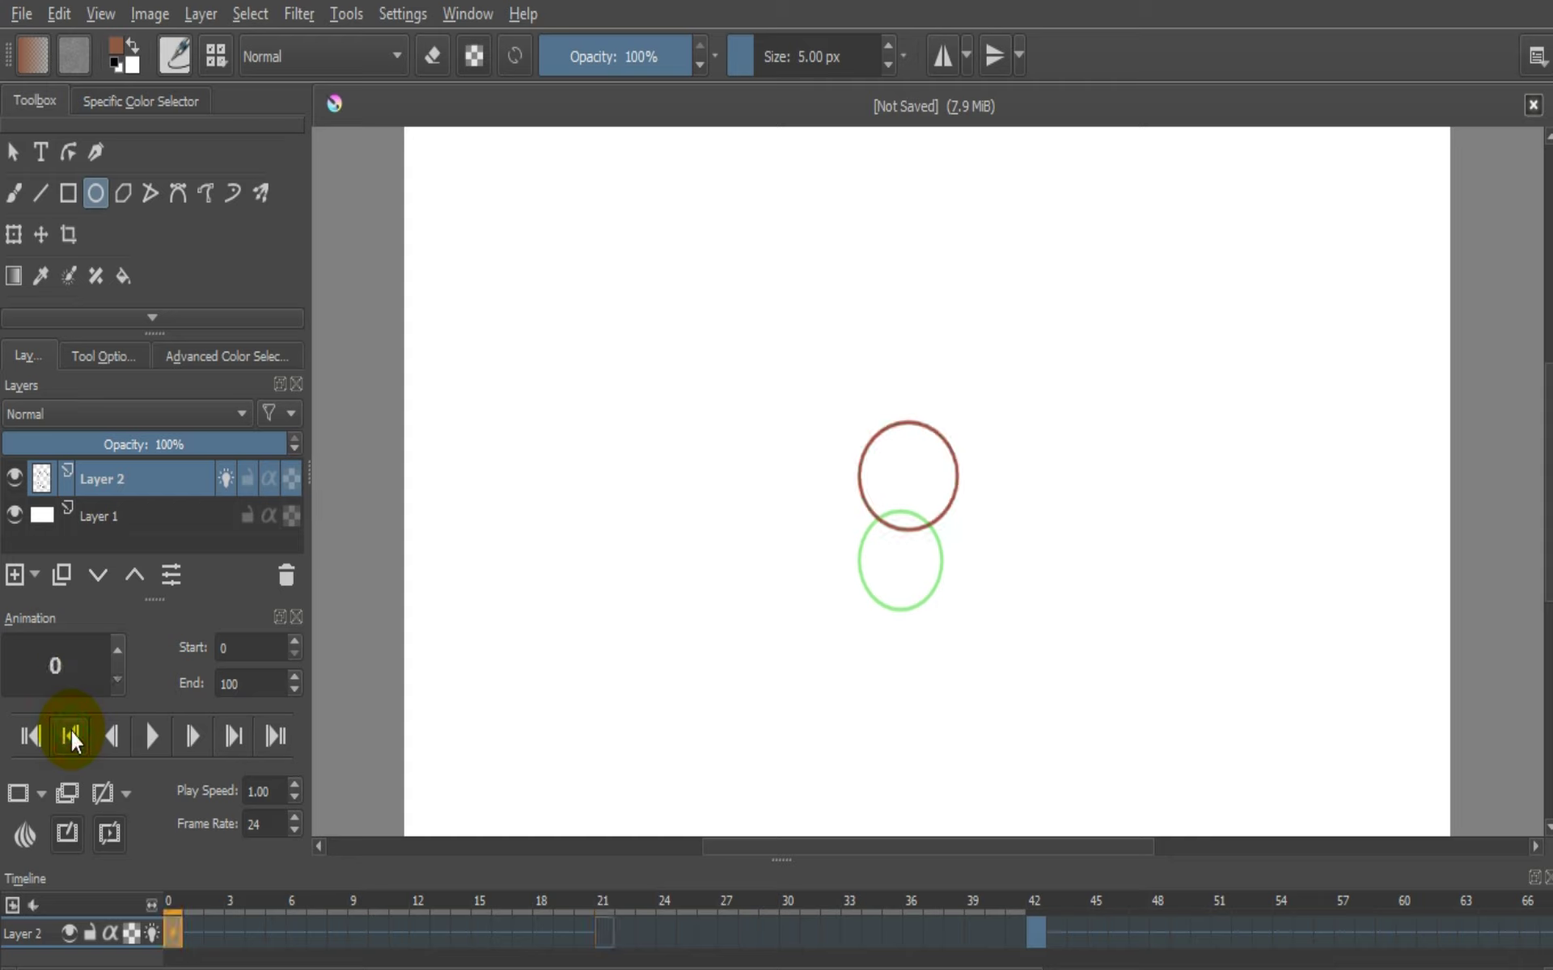
left_click(152, 737)
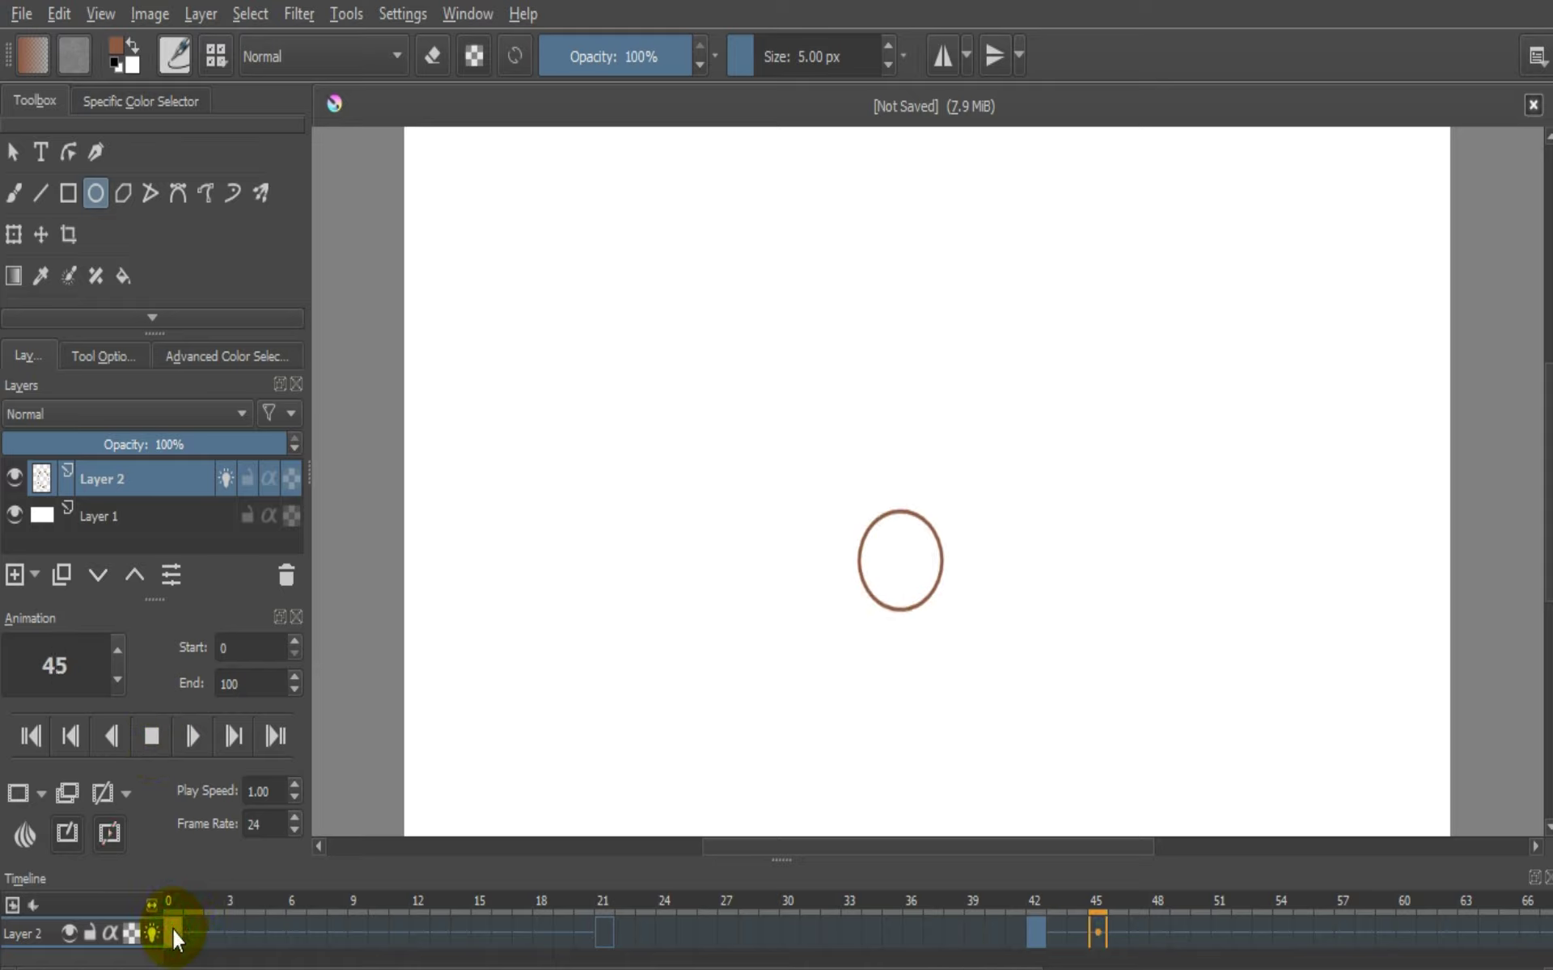
left_click(157, 737)
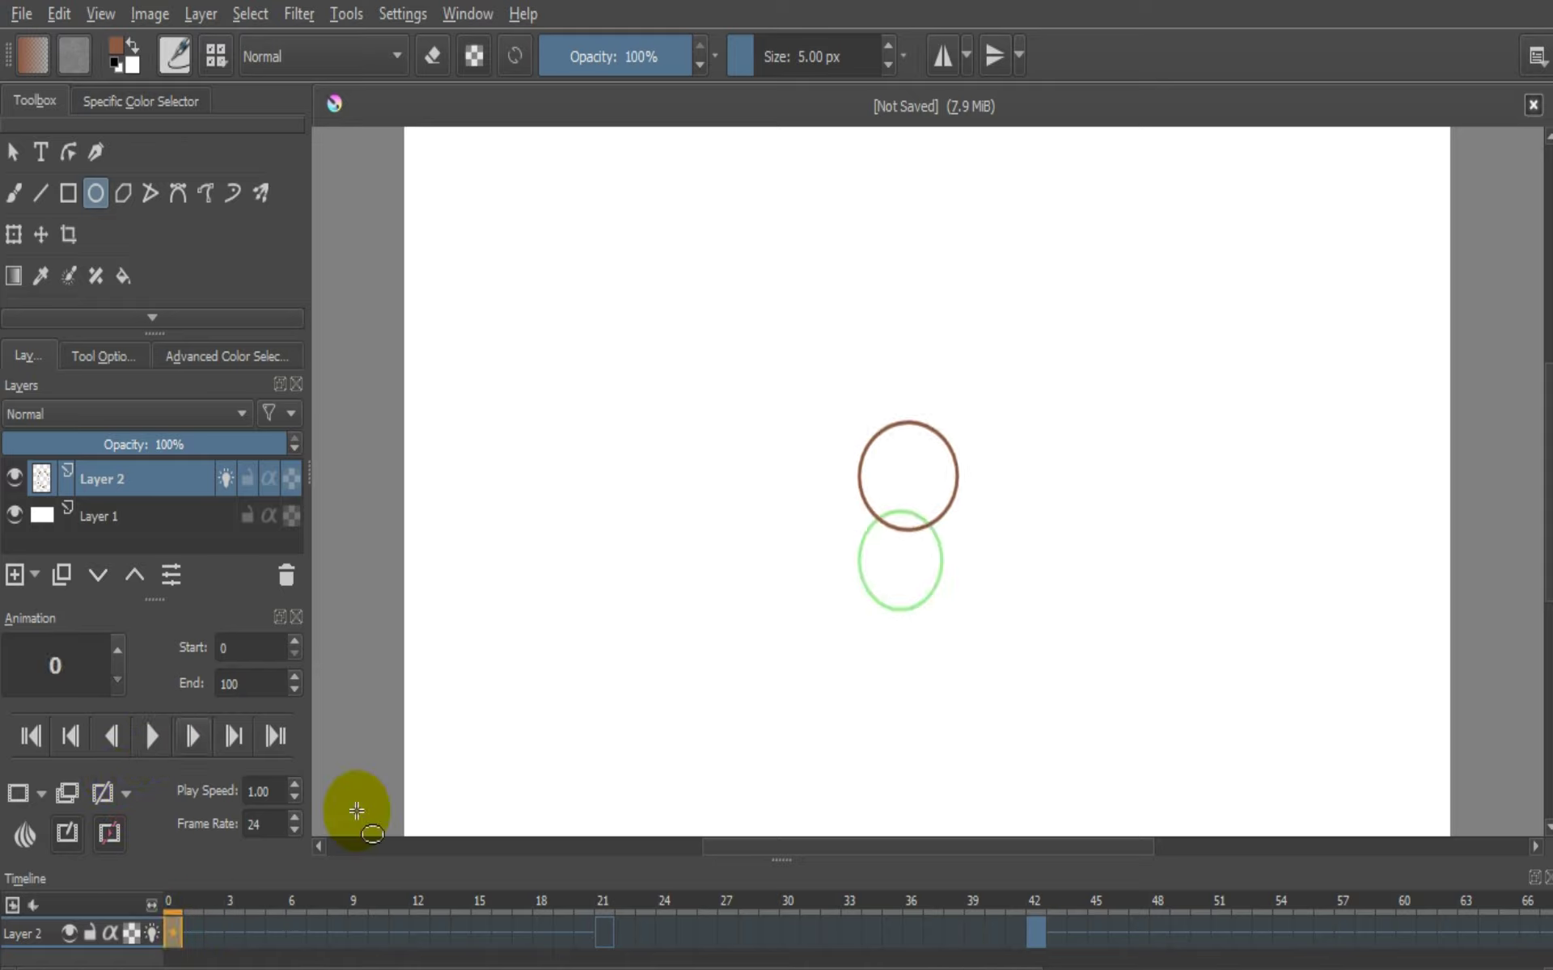
left_click(603, 932)
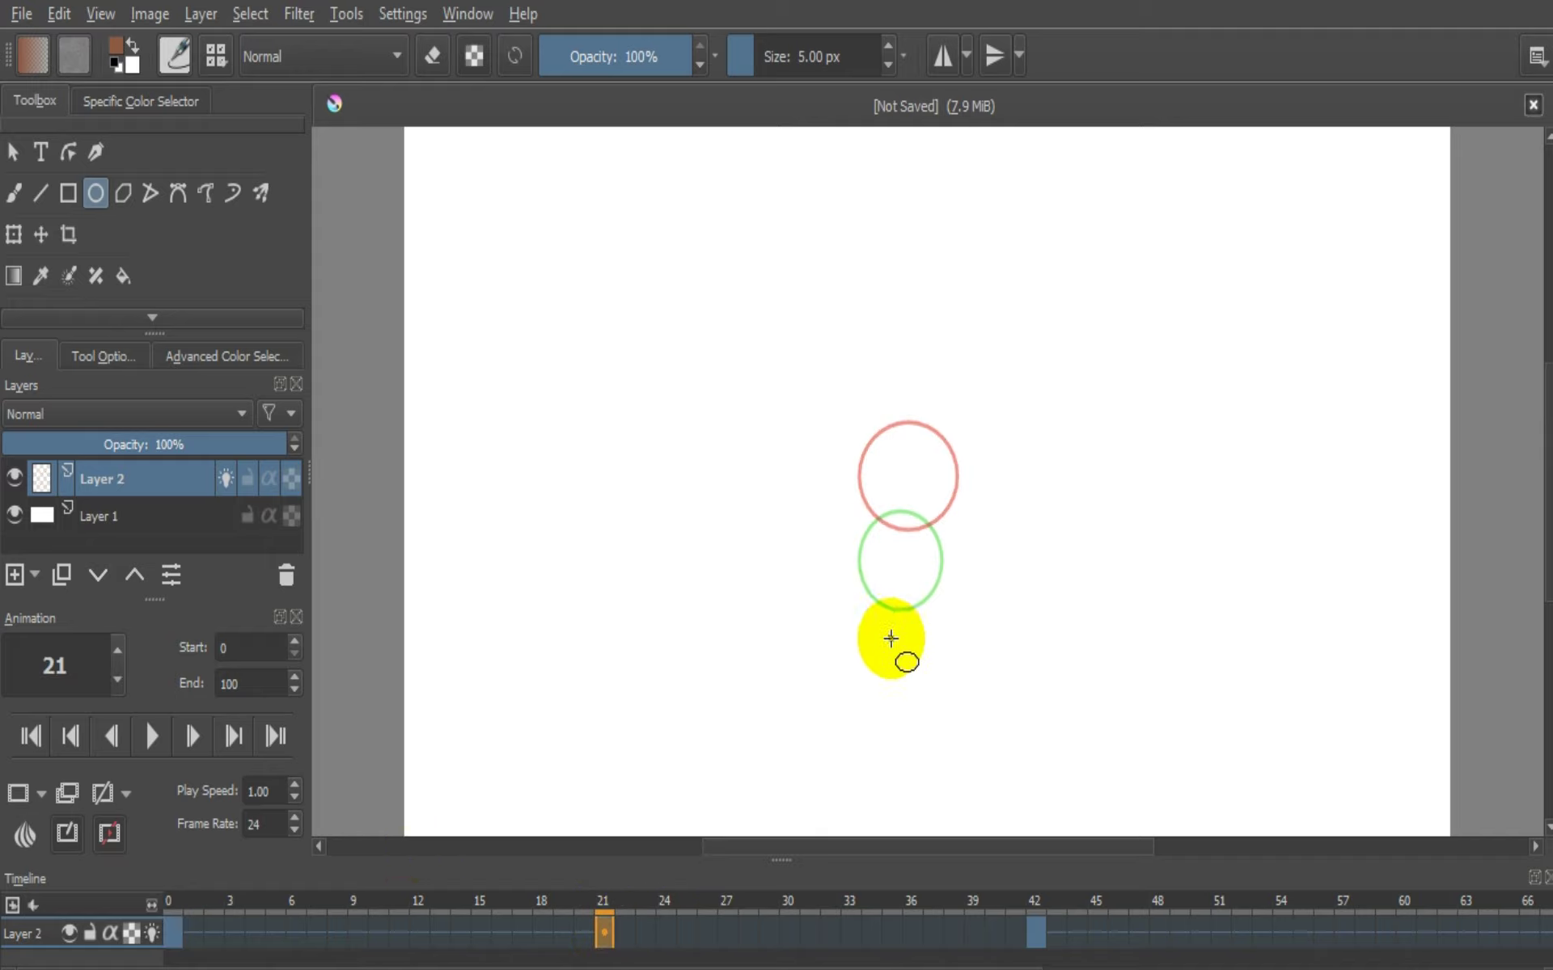
Draw a circle on frame 21 just below and right of the first, then return to frame 42
left_click_drag(886, 642, 980, 560)
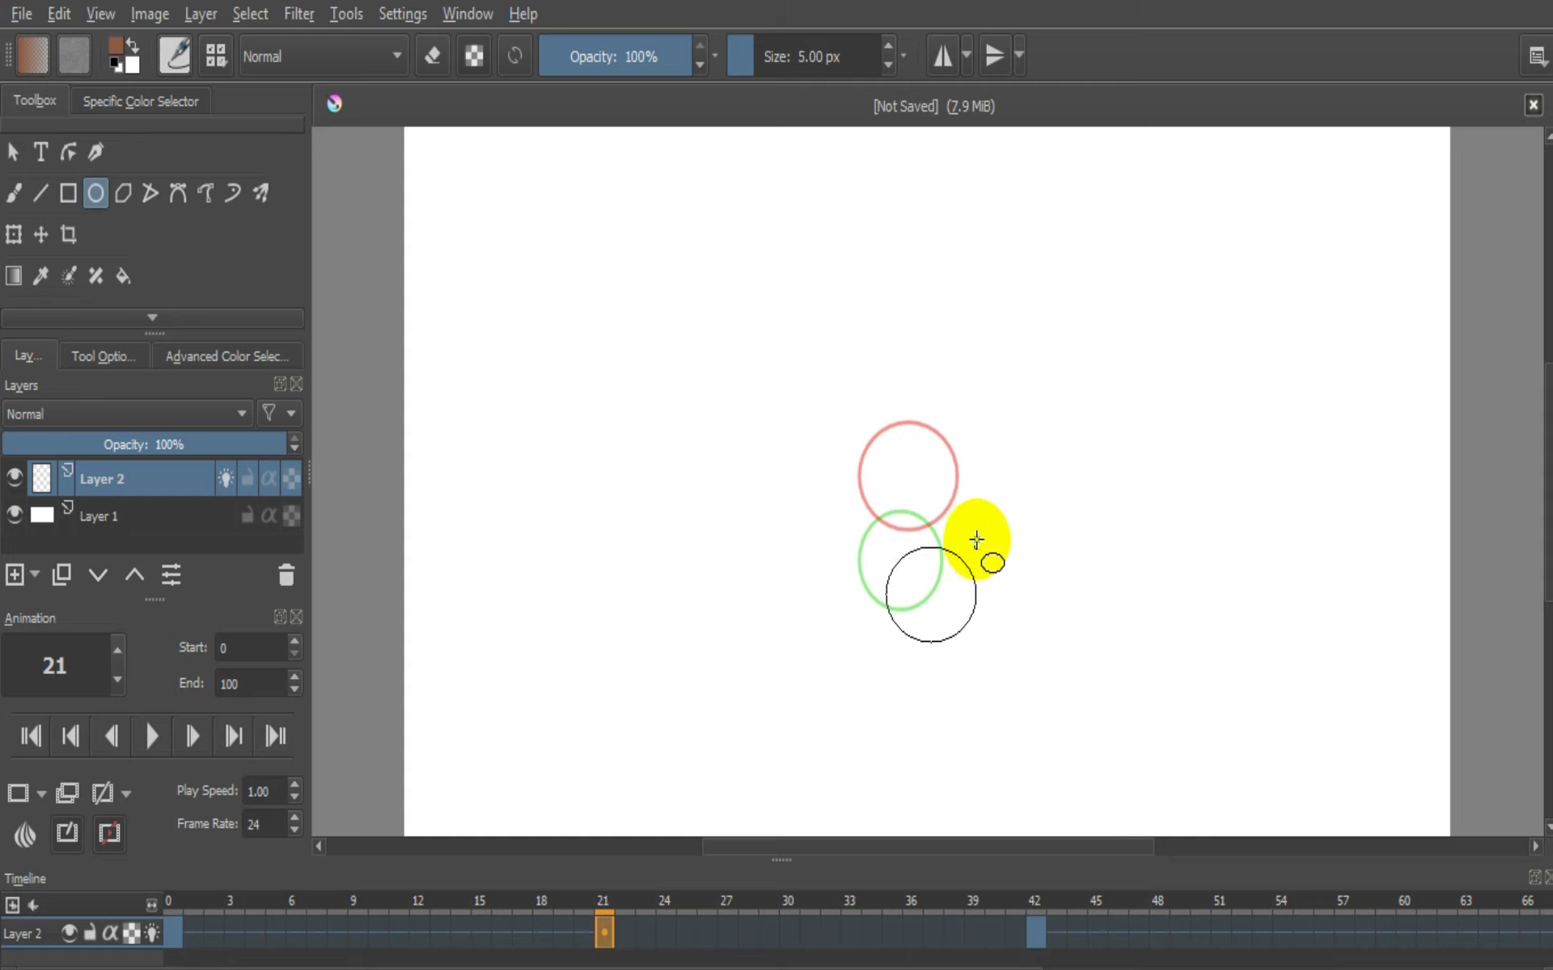
left_click_drag(980, 560, 976, 537)
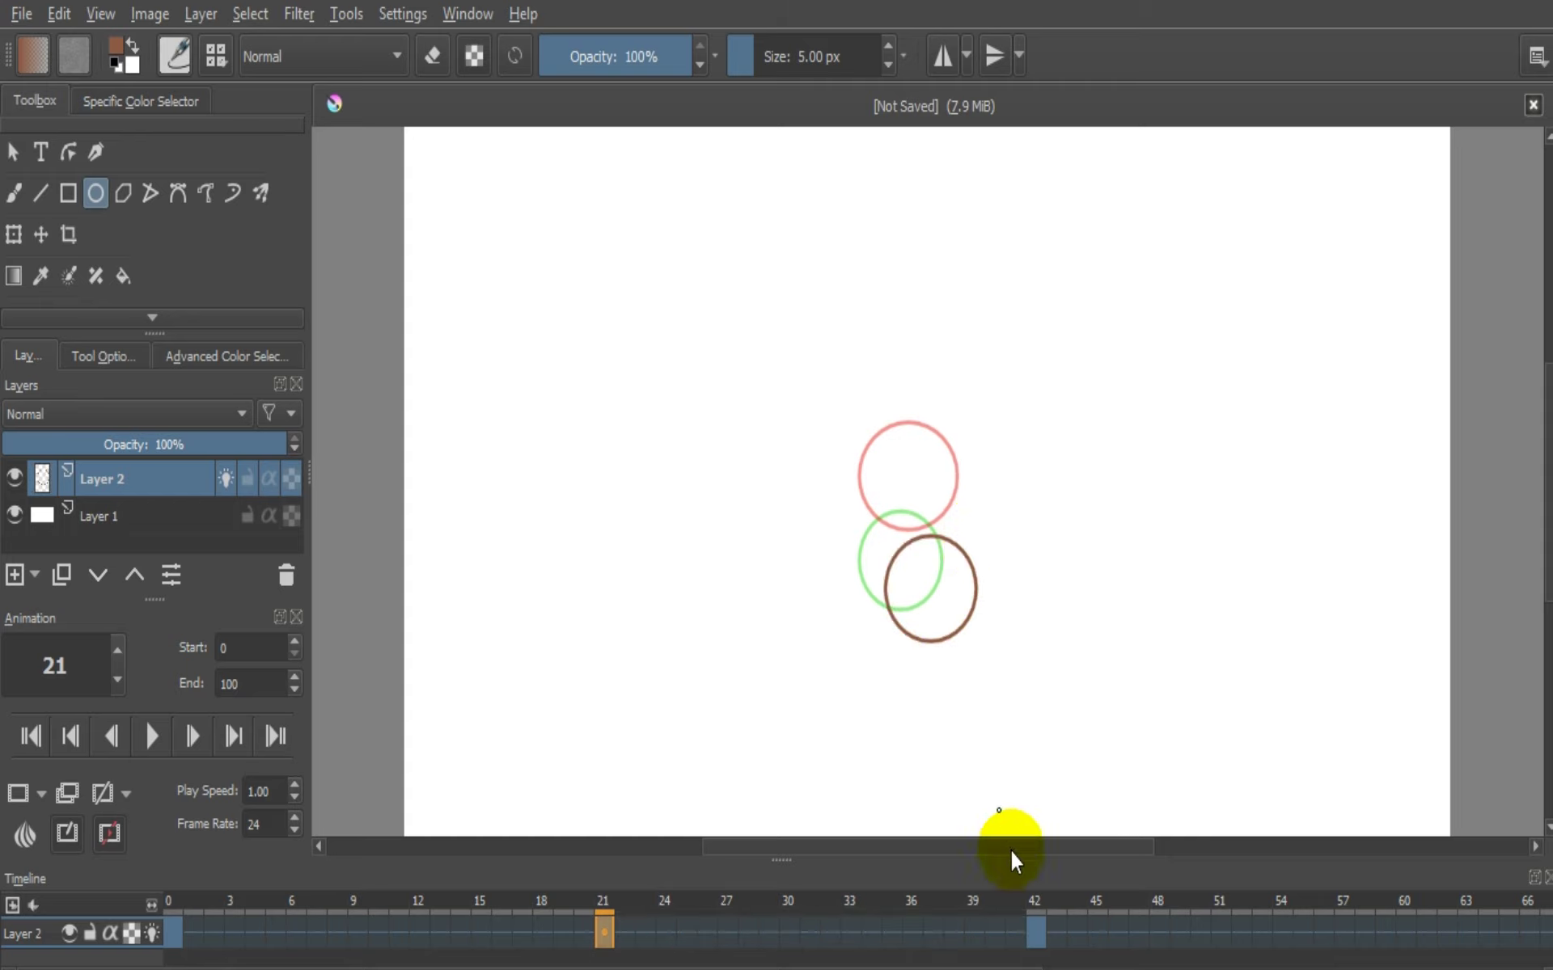
left_click(1035, 934)
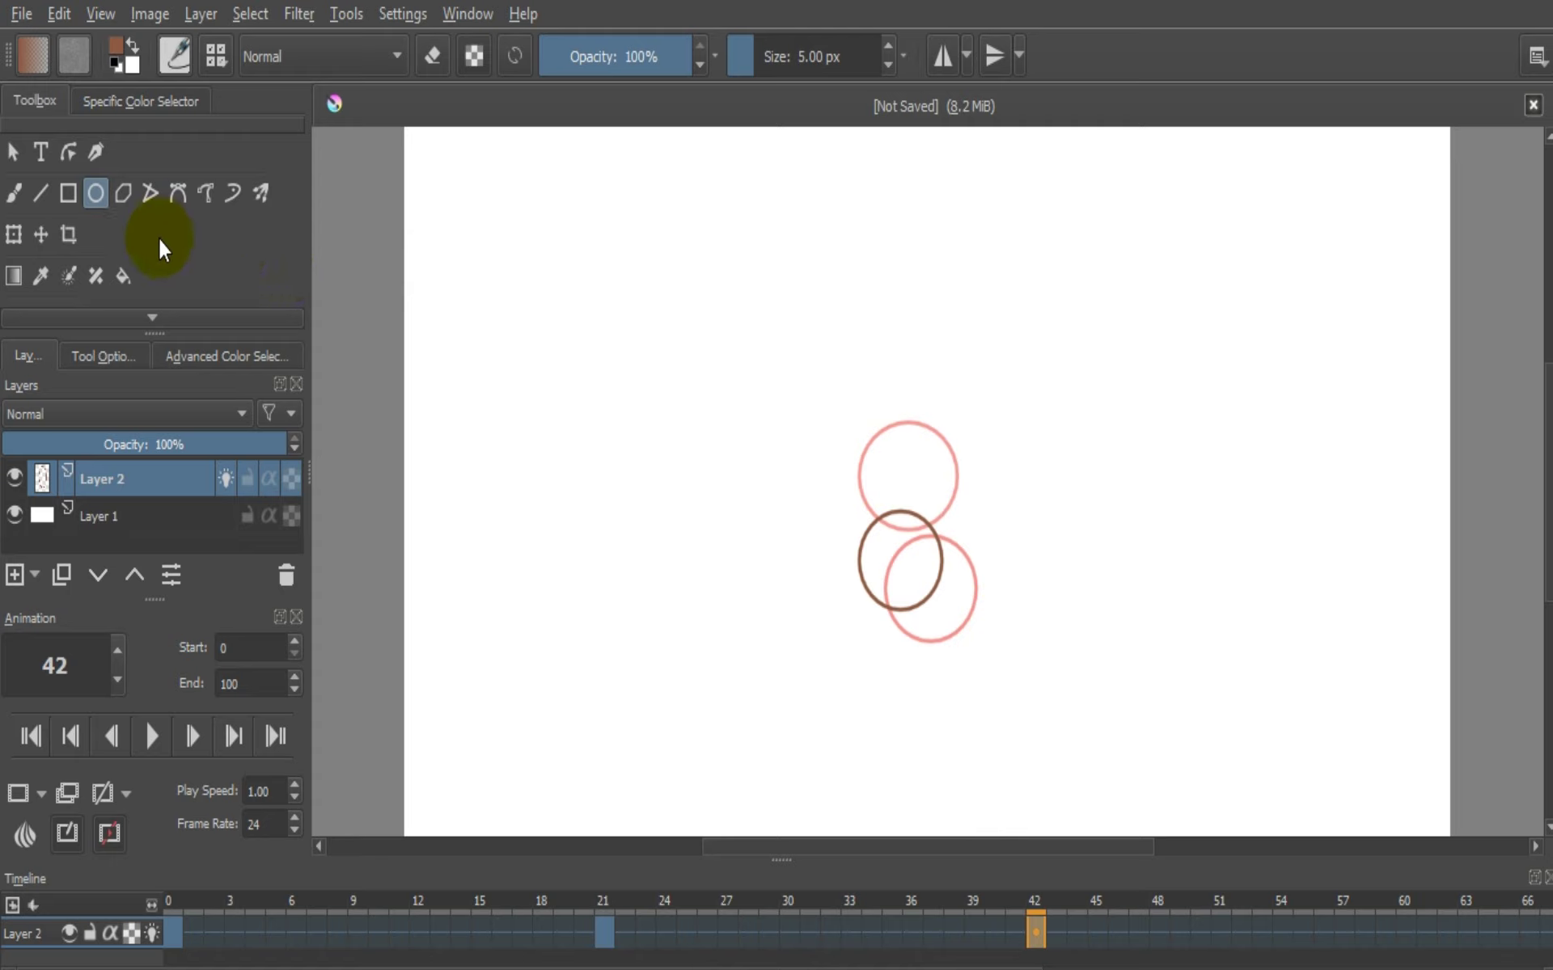
left_click(14, 235)
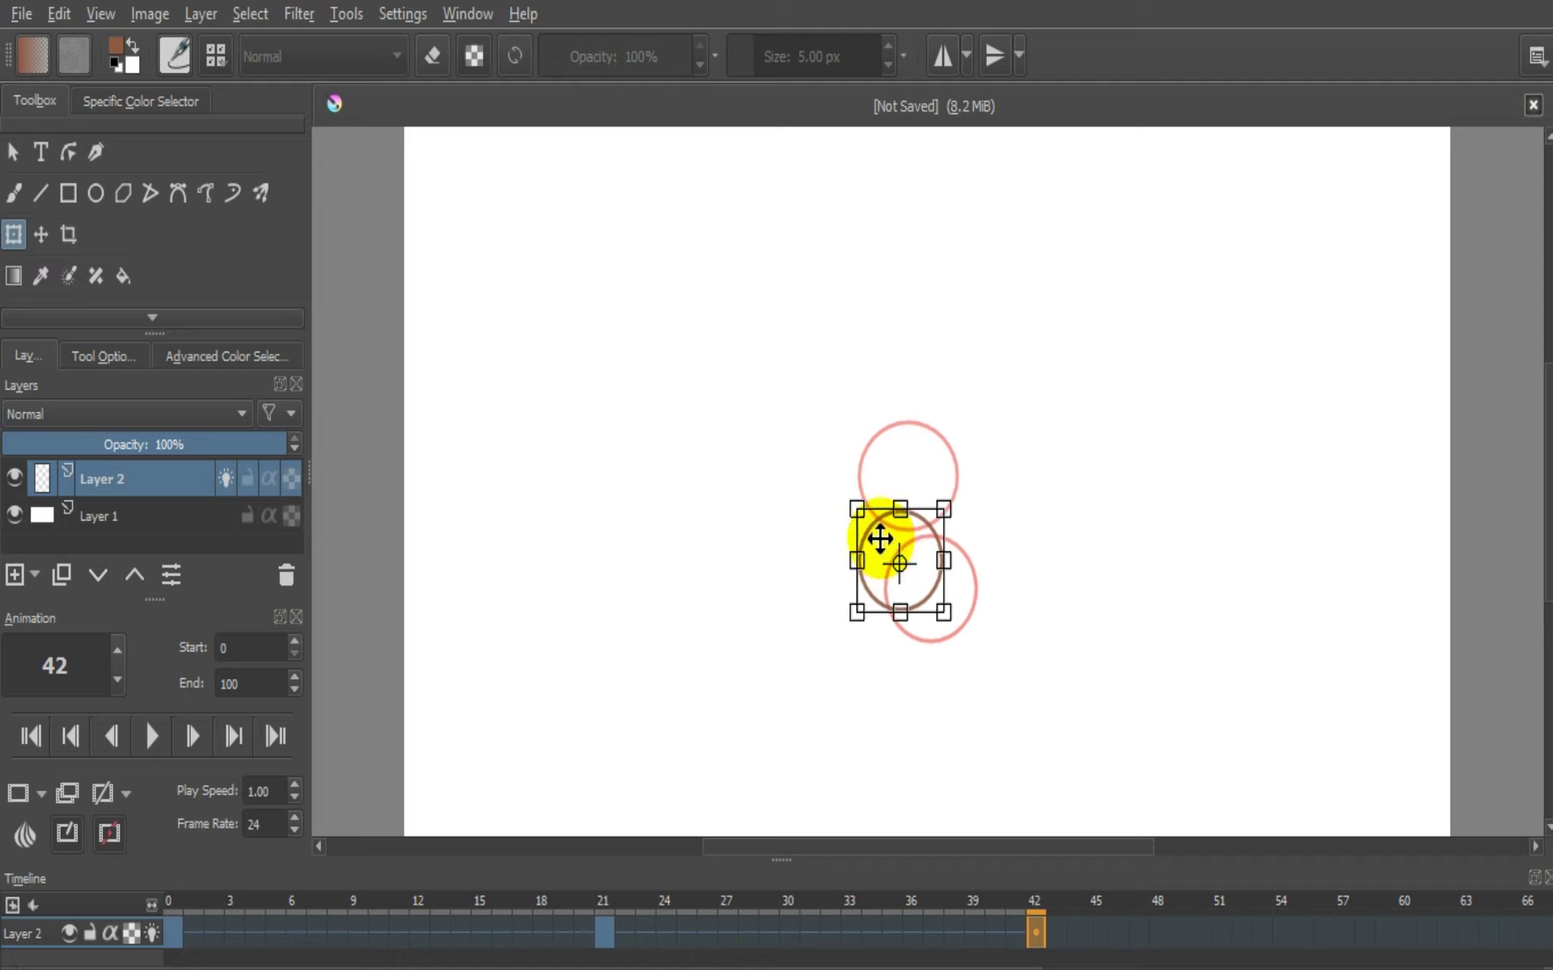
Move frame 42's circle down and right below frame 21's, then preview the animation from frame 0
left_click_drag(880, 537, 954, 665)
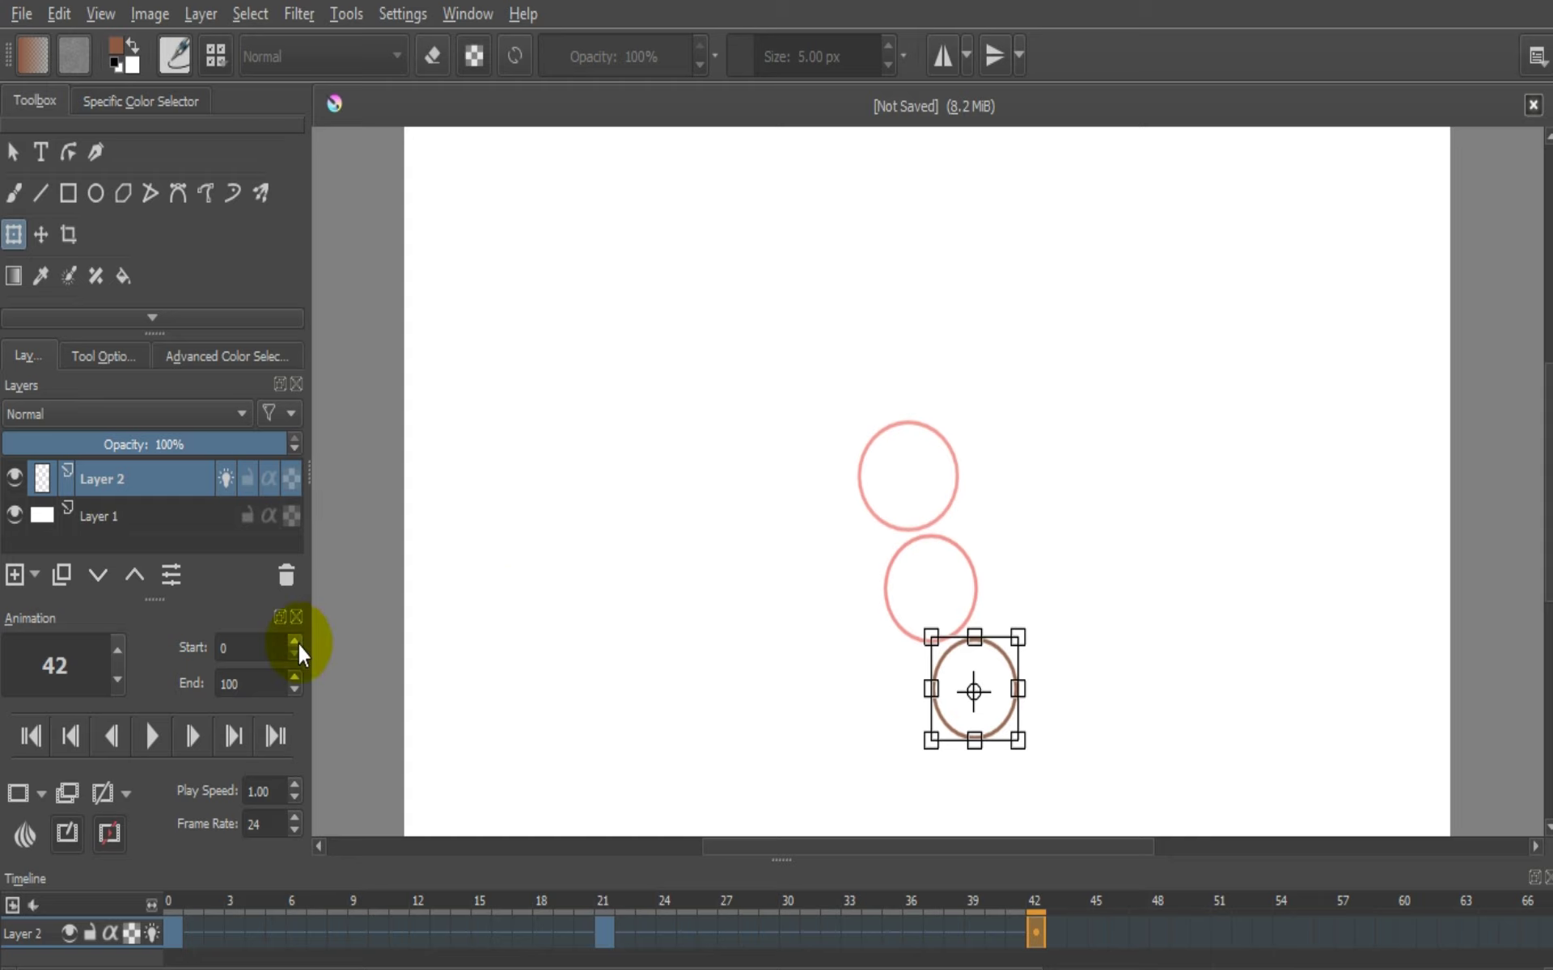
left_click(40, 737)
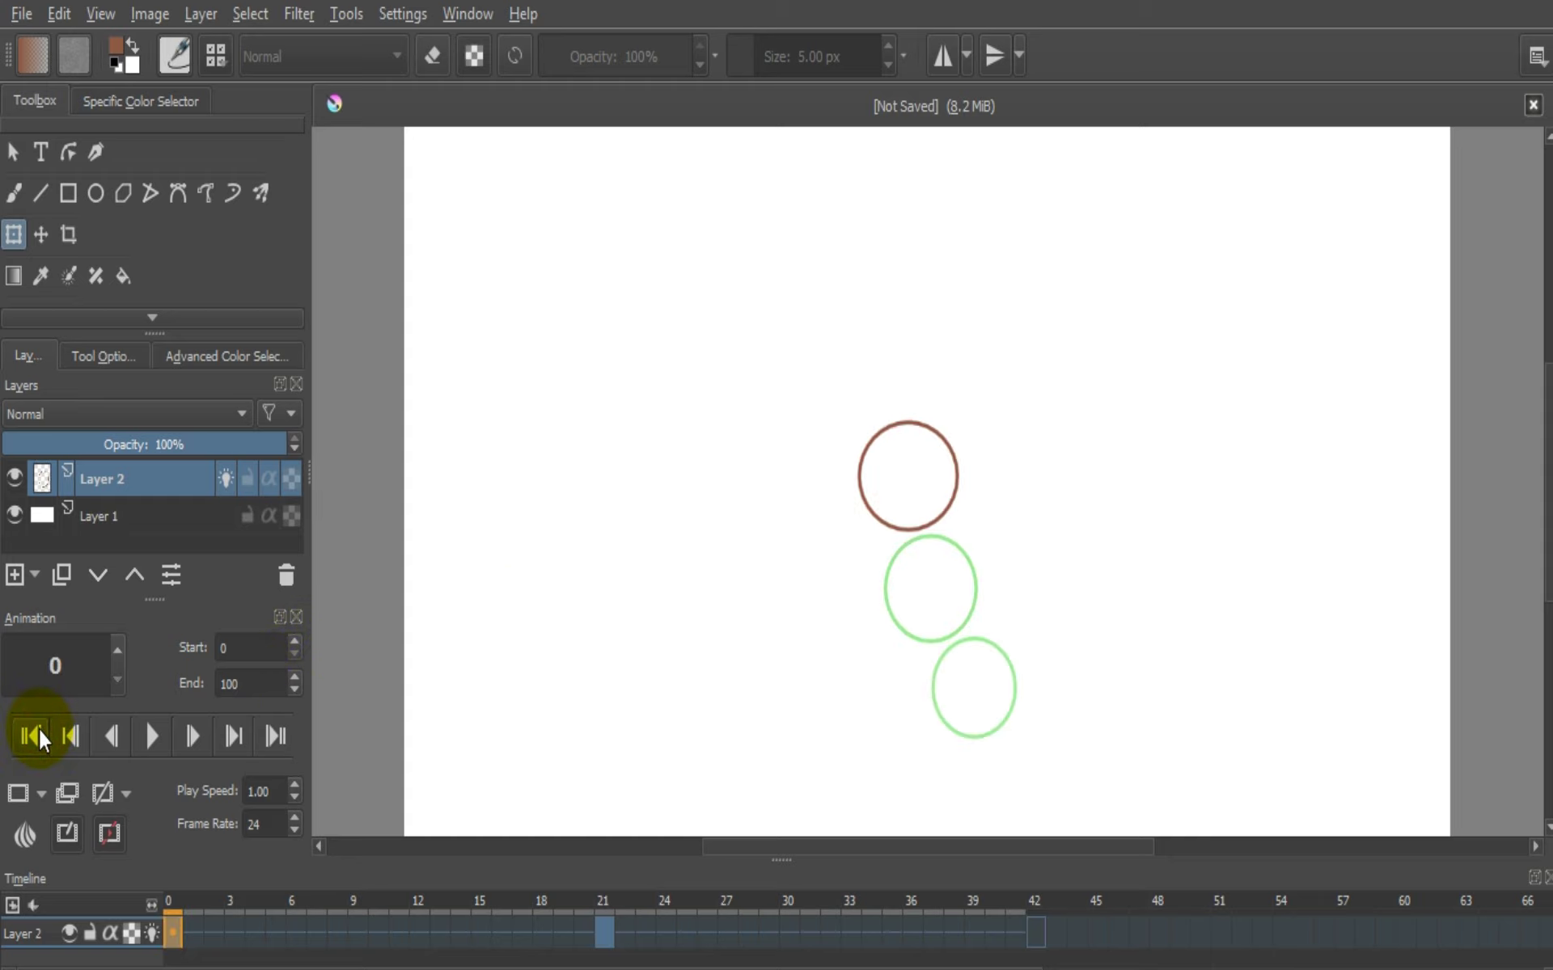
left_click(157, 739)
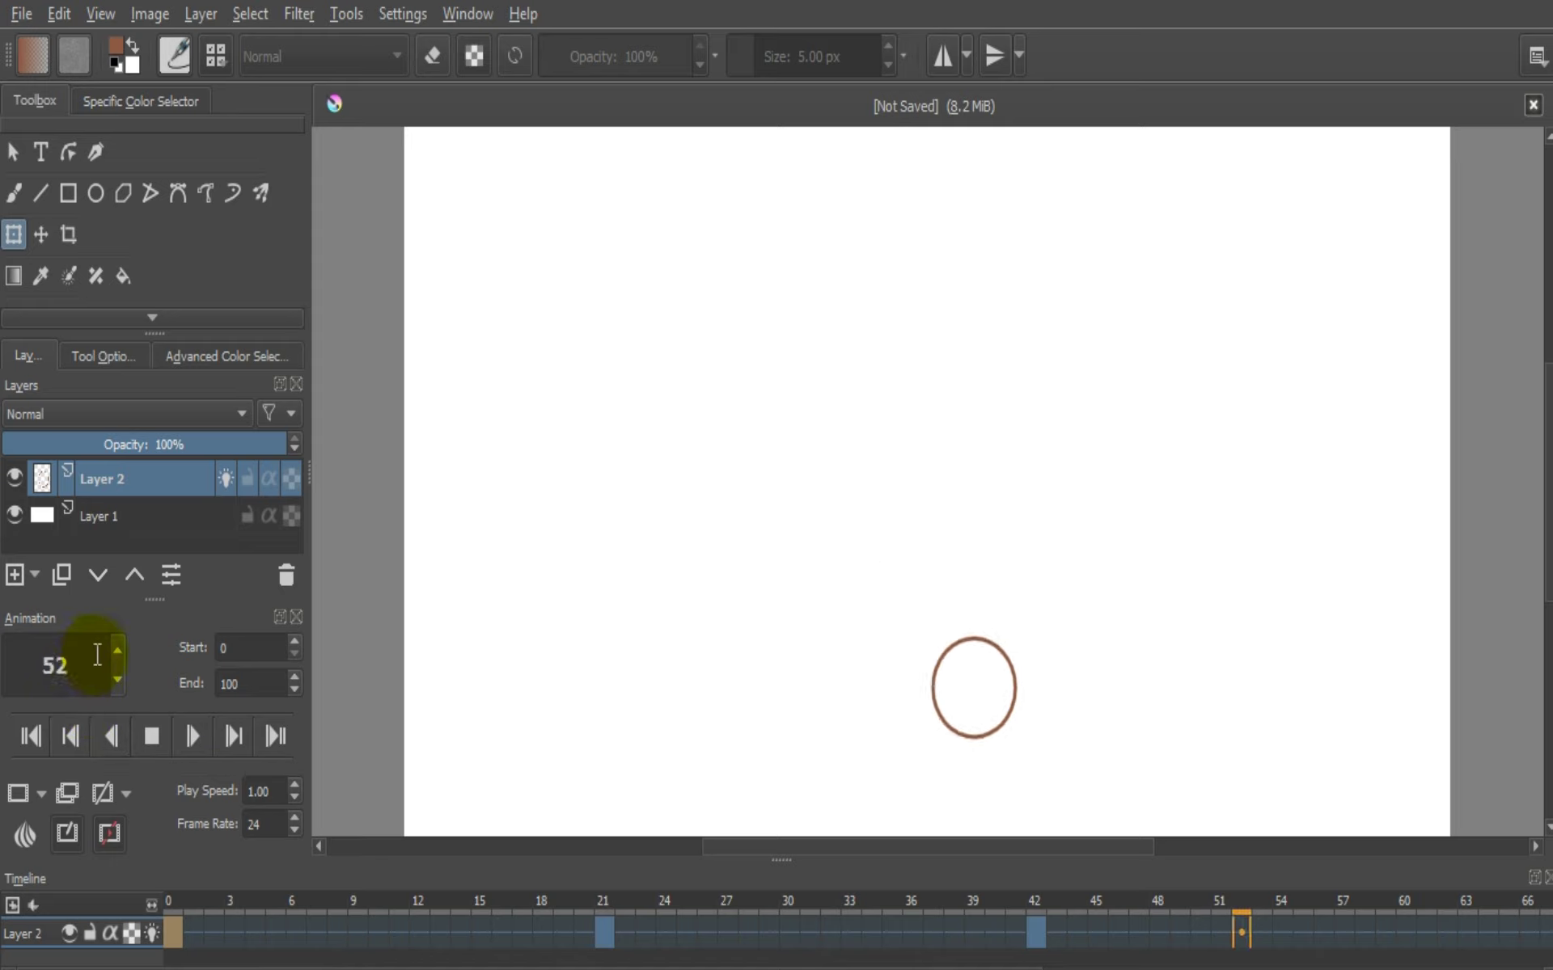
left_click(148, 740)
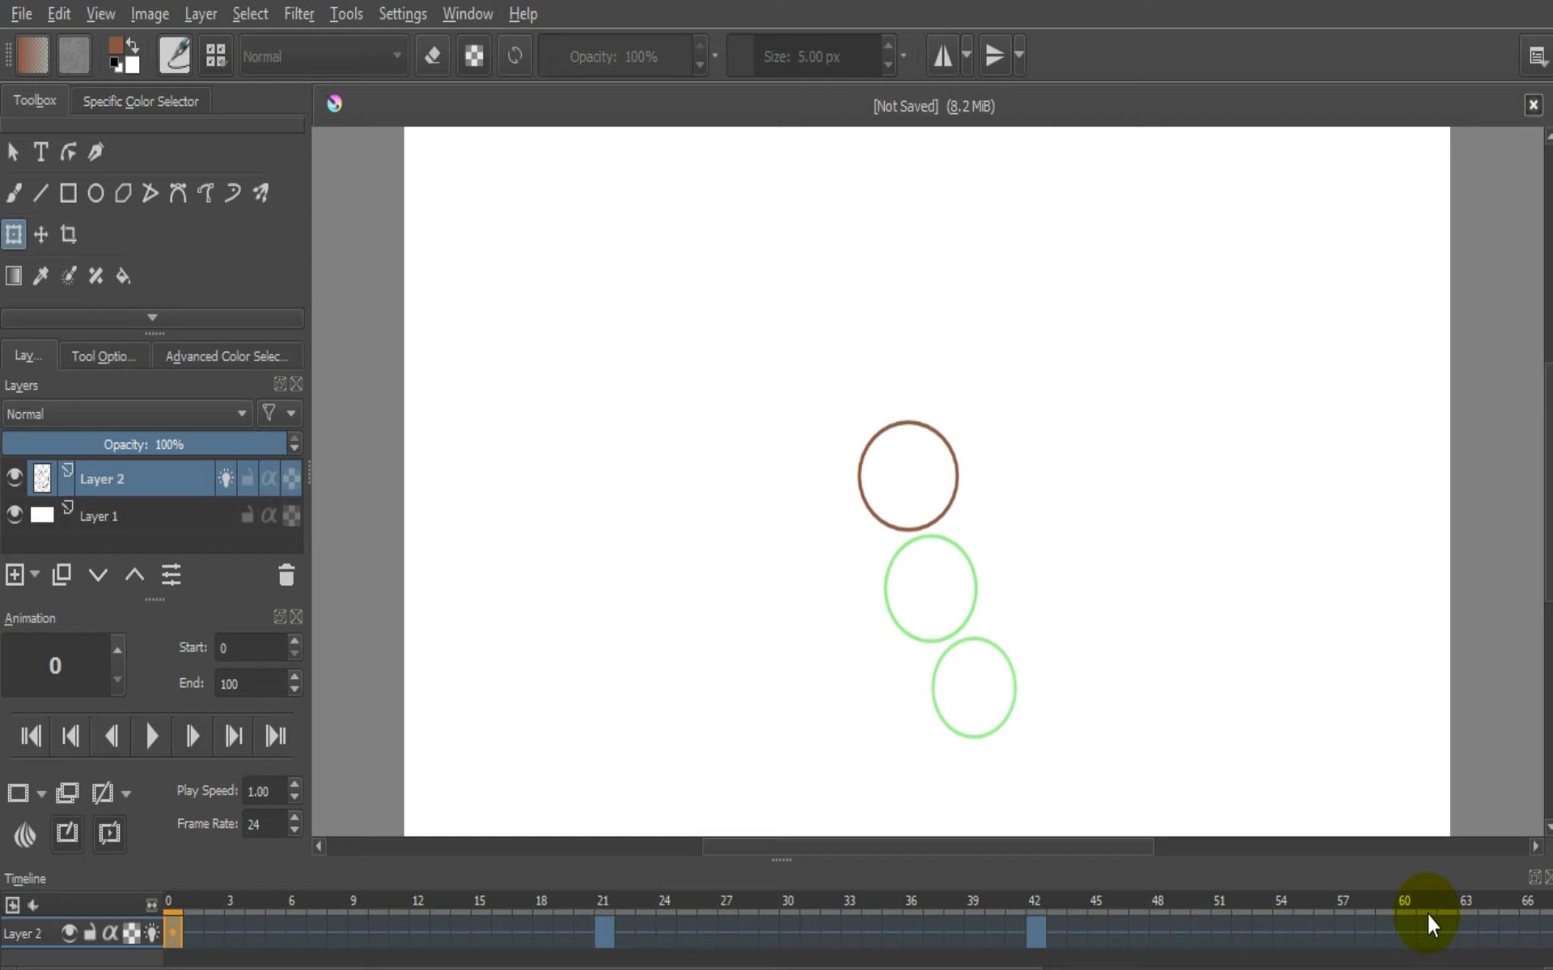
Add a blank keyframe at frame 60 holding a round circle touching the canvas's bottom edge
left_click(1404, 930)
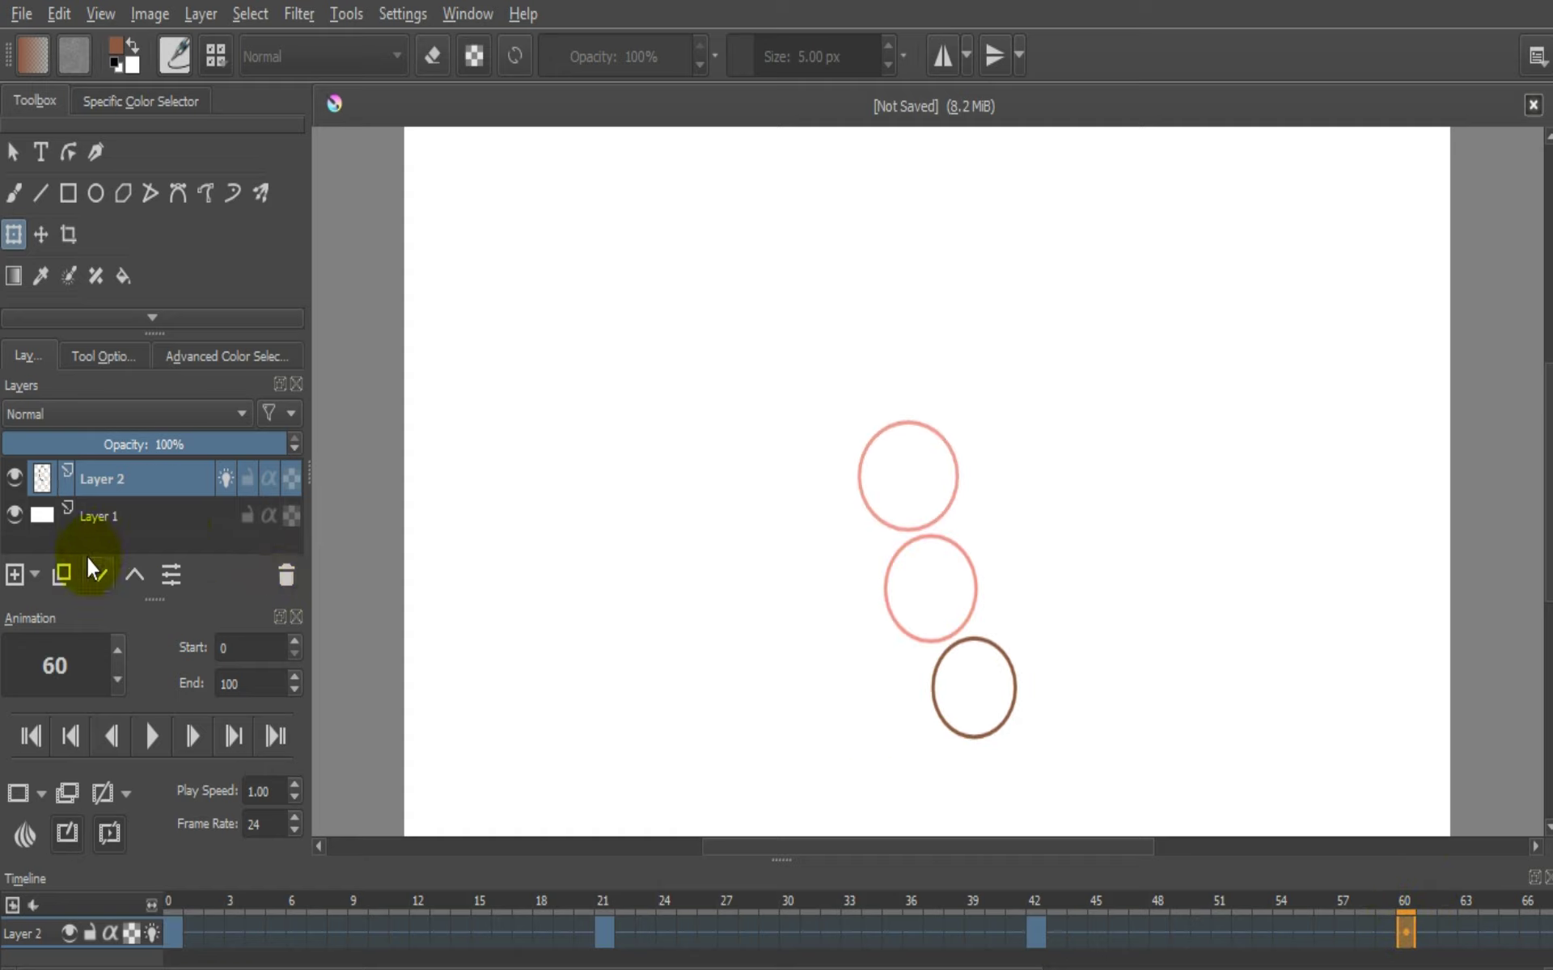
left_click(20, 793)
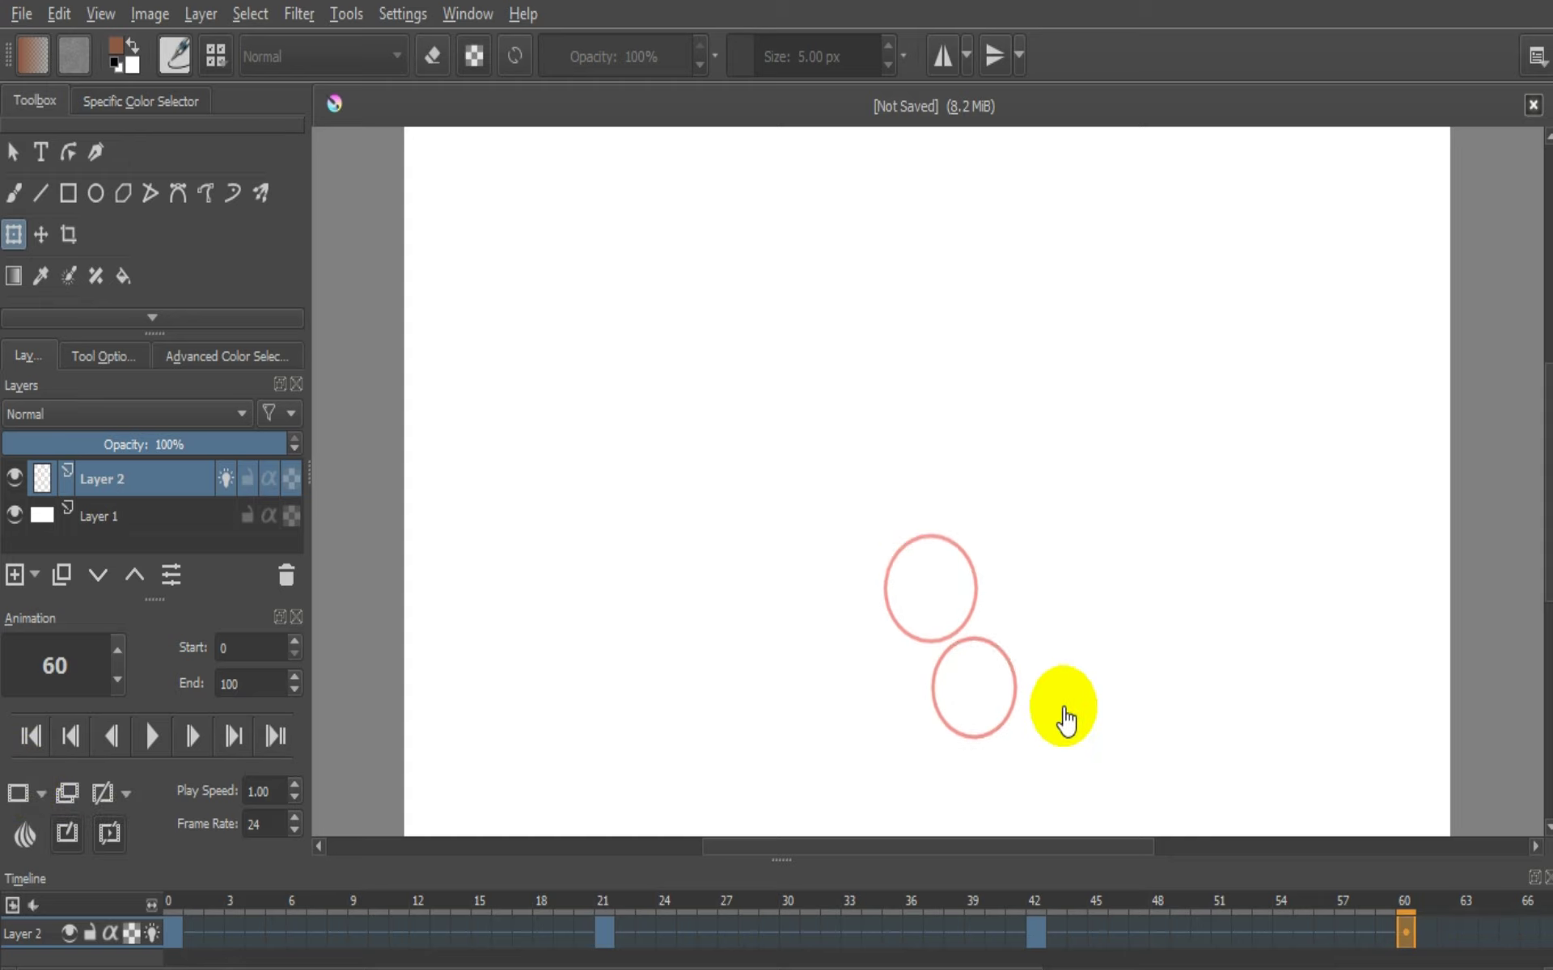
left_click(86, 193)
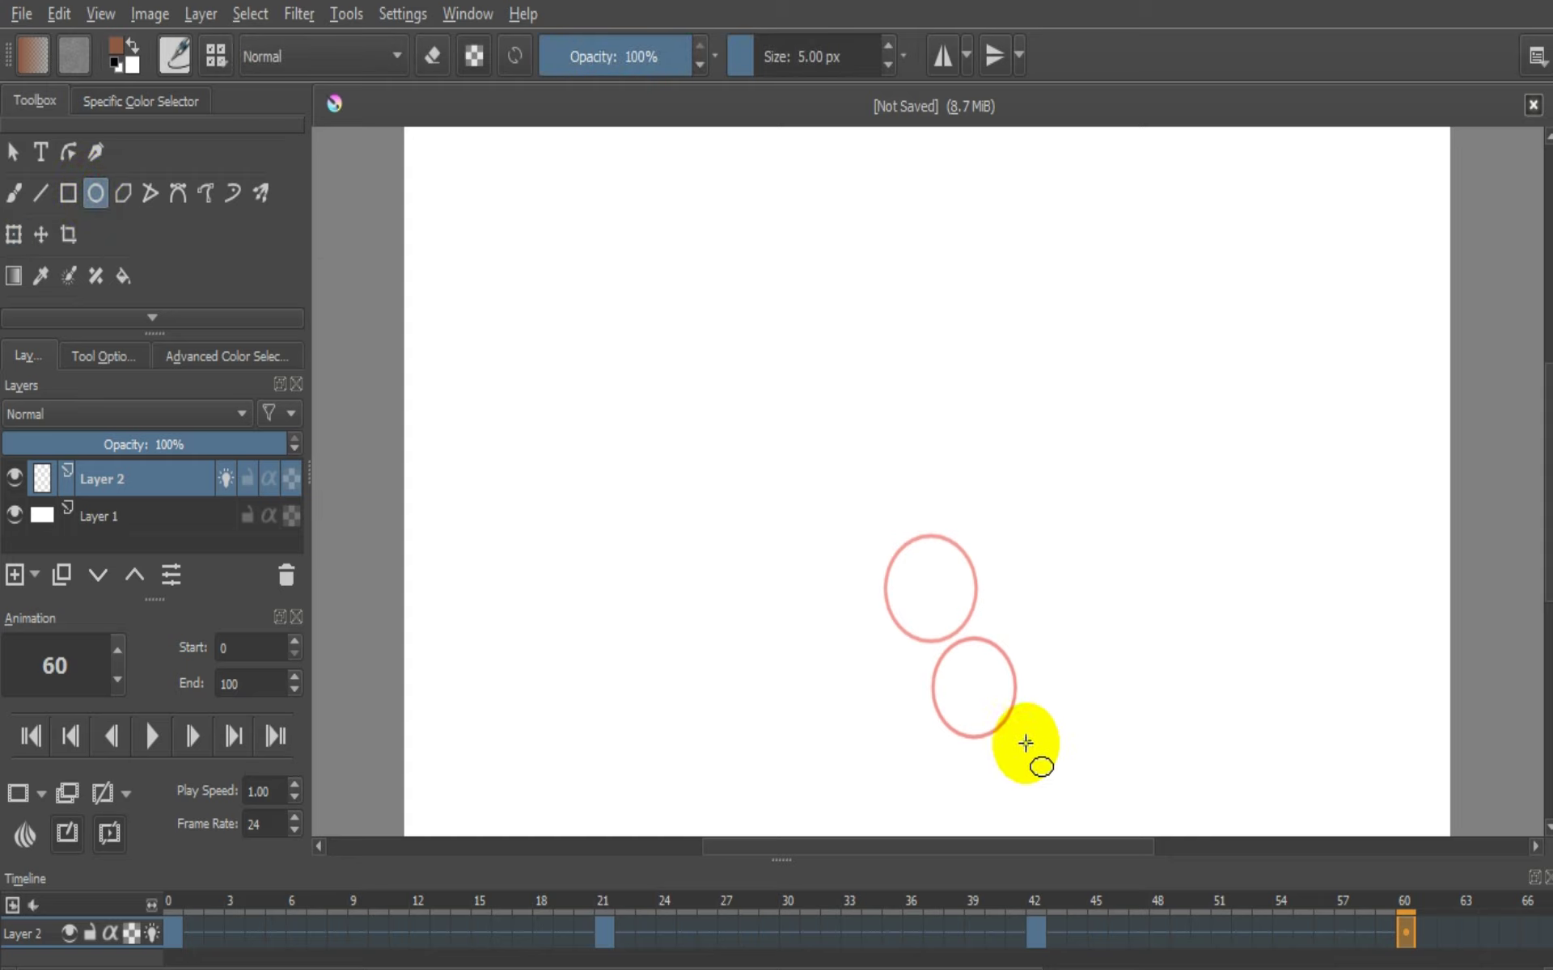
left_click_drag(973, 729, 1089, 823)
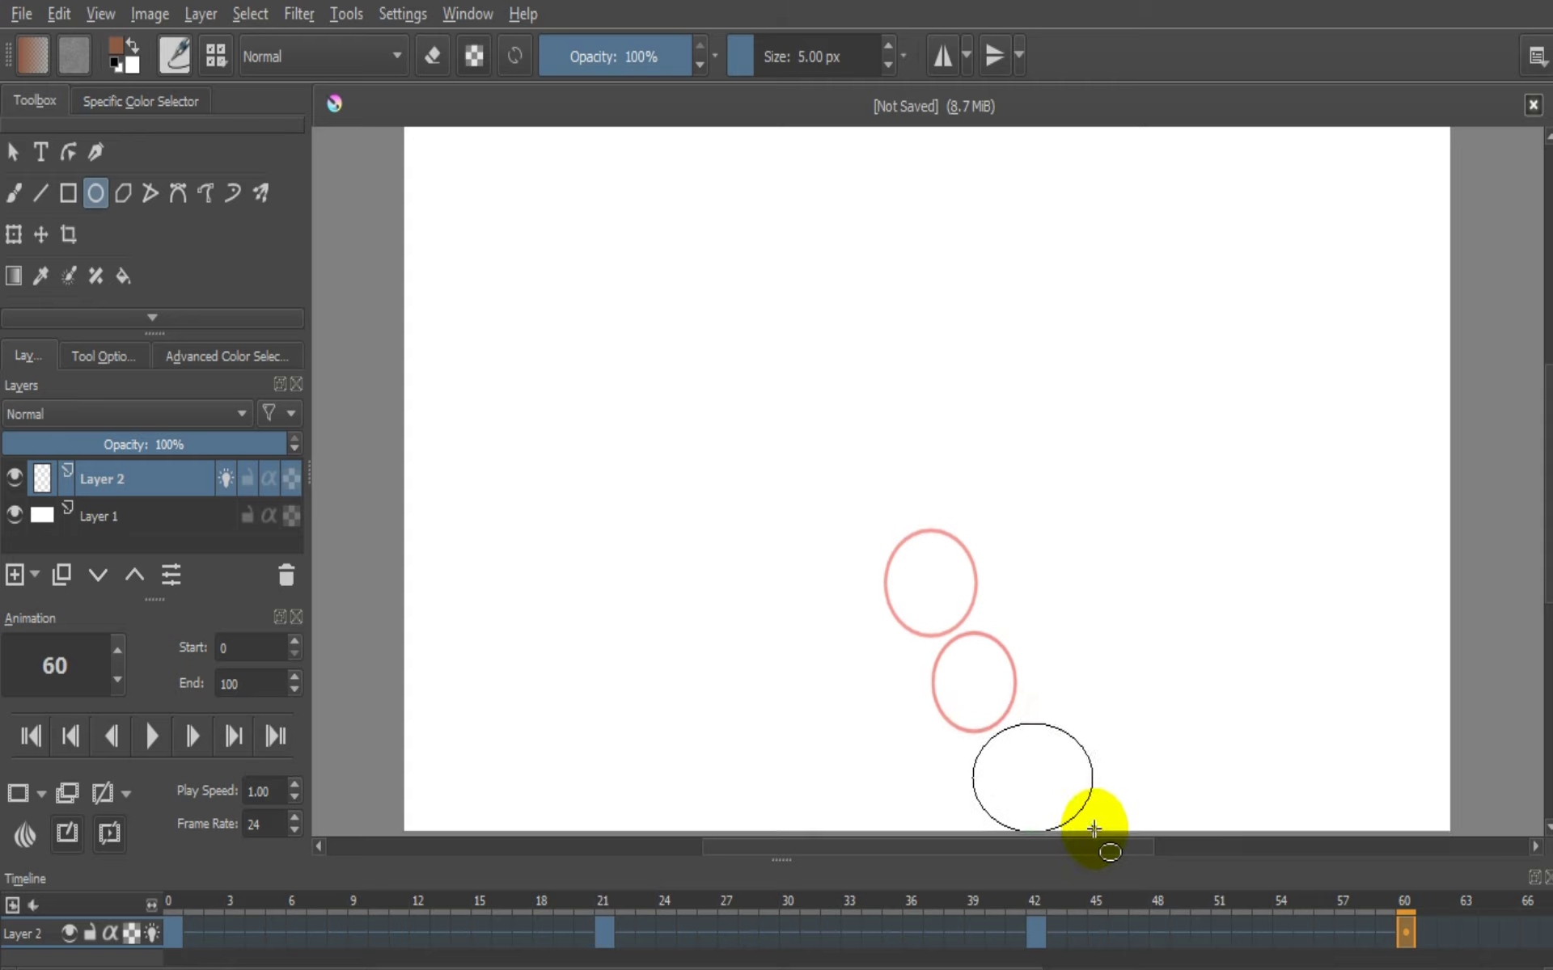
scroll(1085, 825, "down", 2)
left_click_drag(1089, 824, 1085, 770)
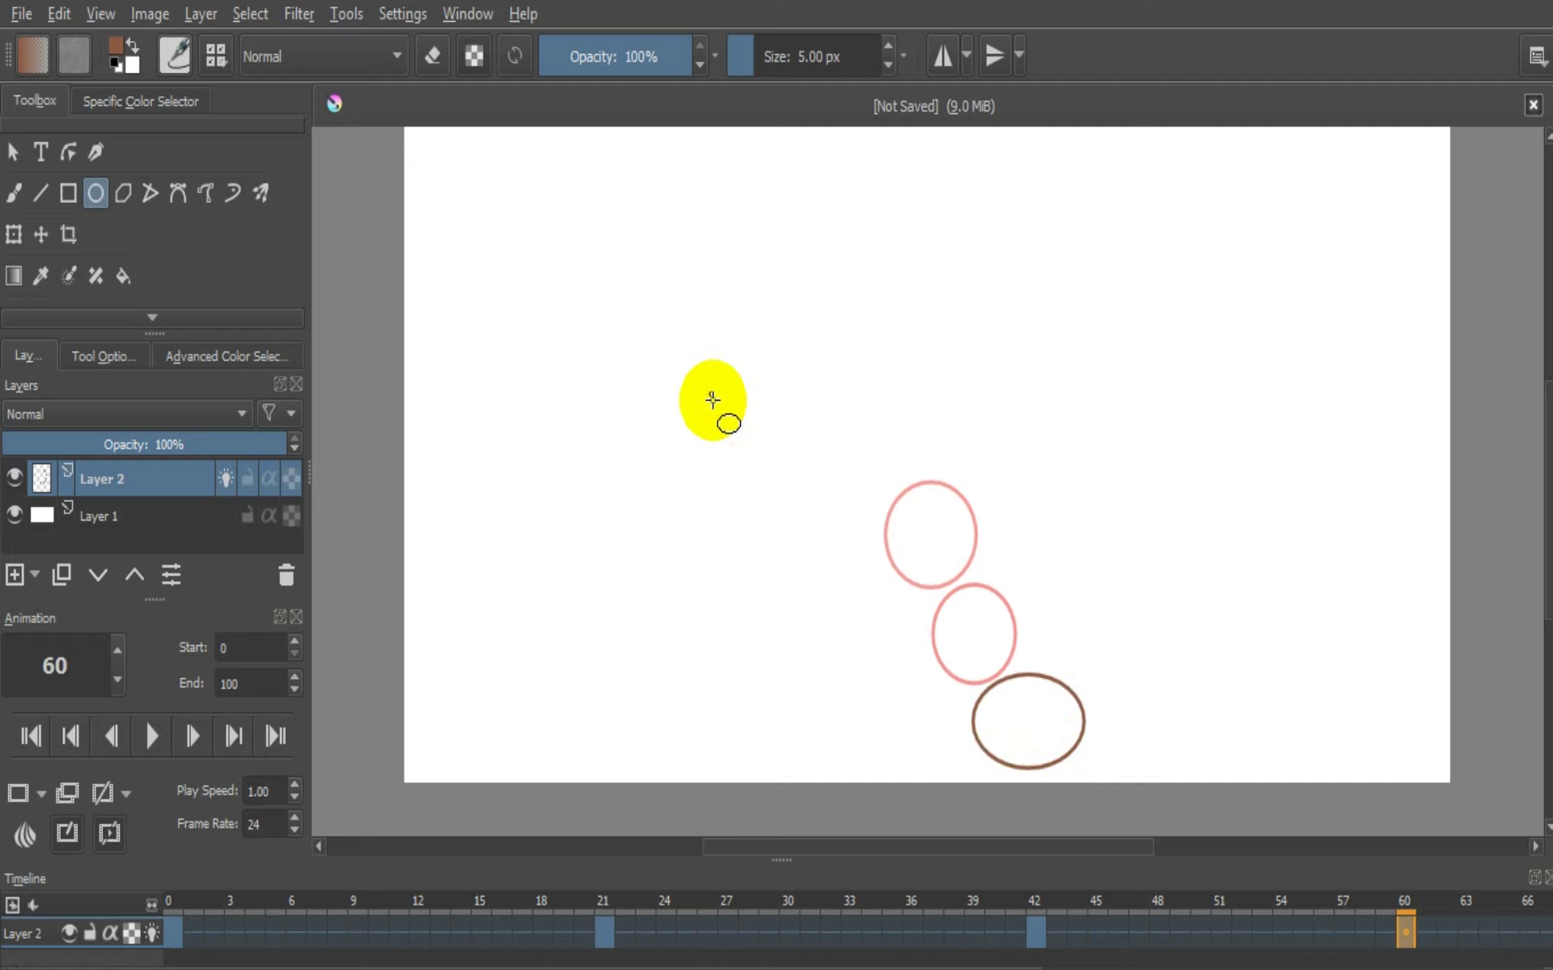
key("ctrl+z")
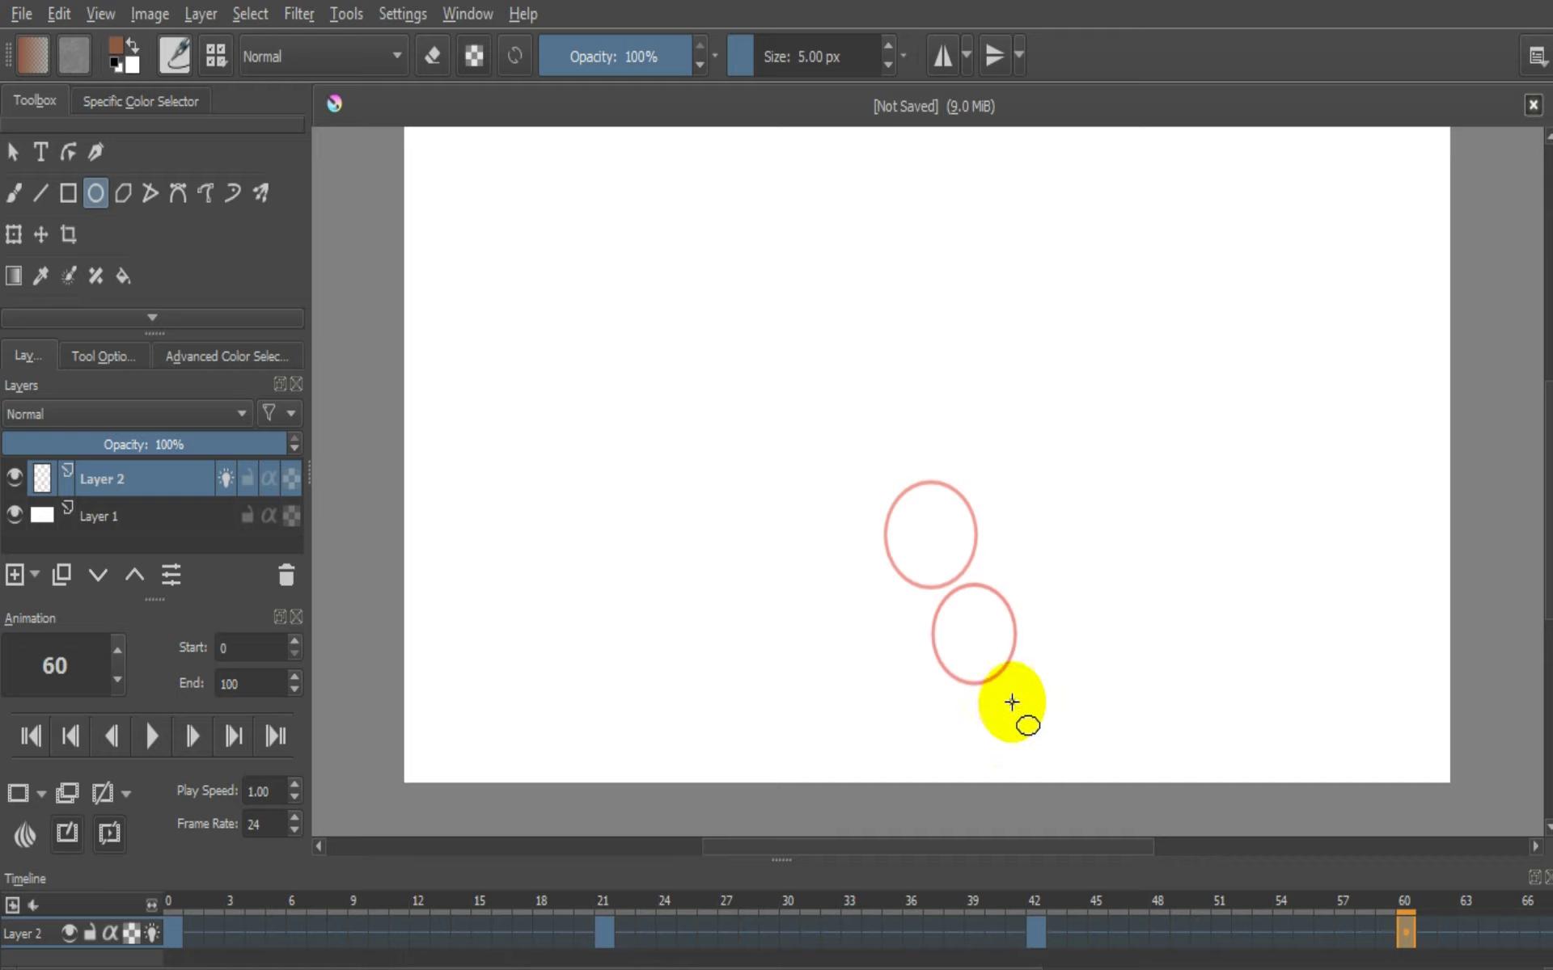
left_click_drag(1011, 702, 1091, 778)
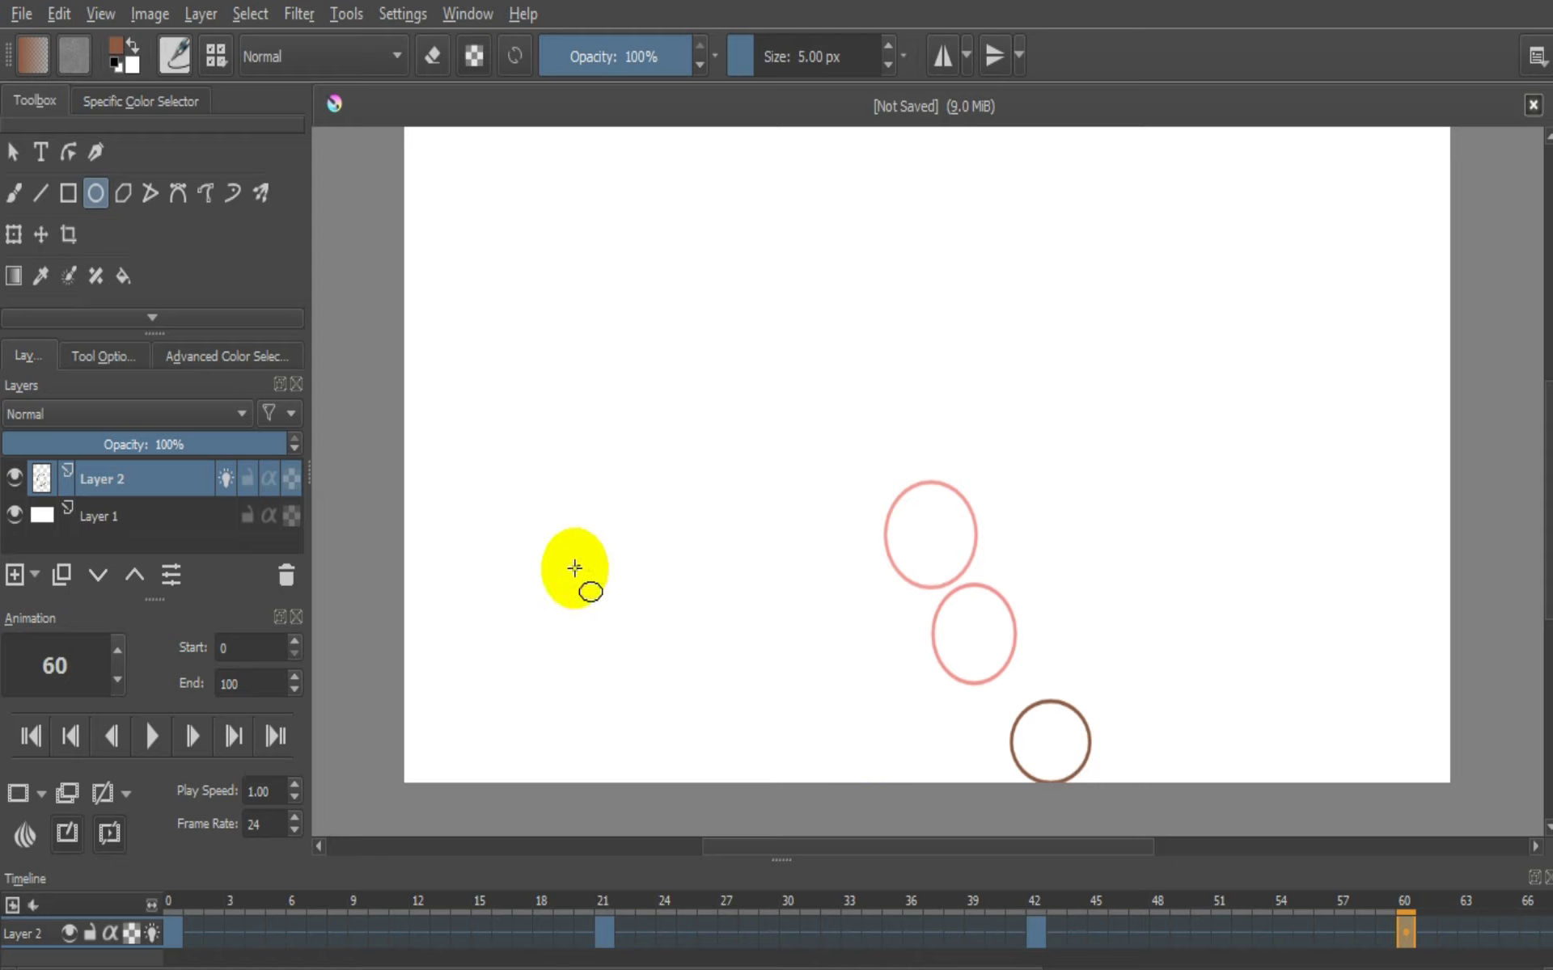
left_click(33, 734)
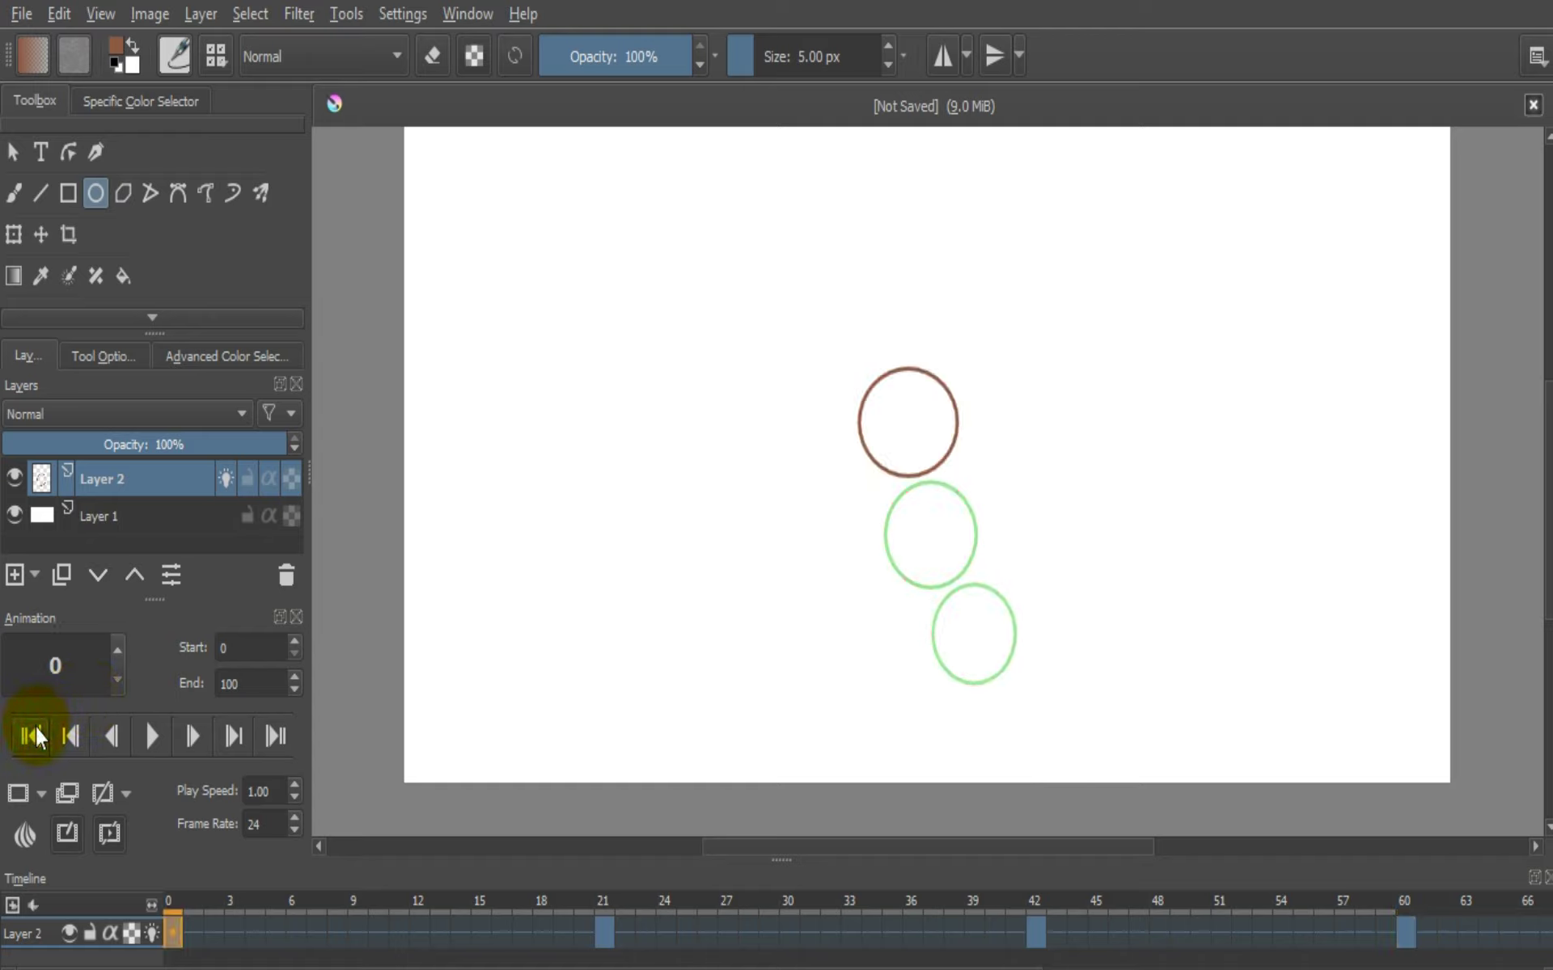
left_click(151, 734)
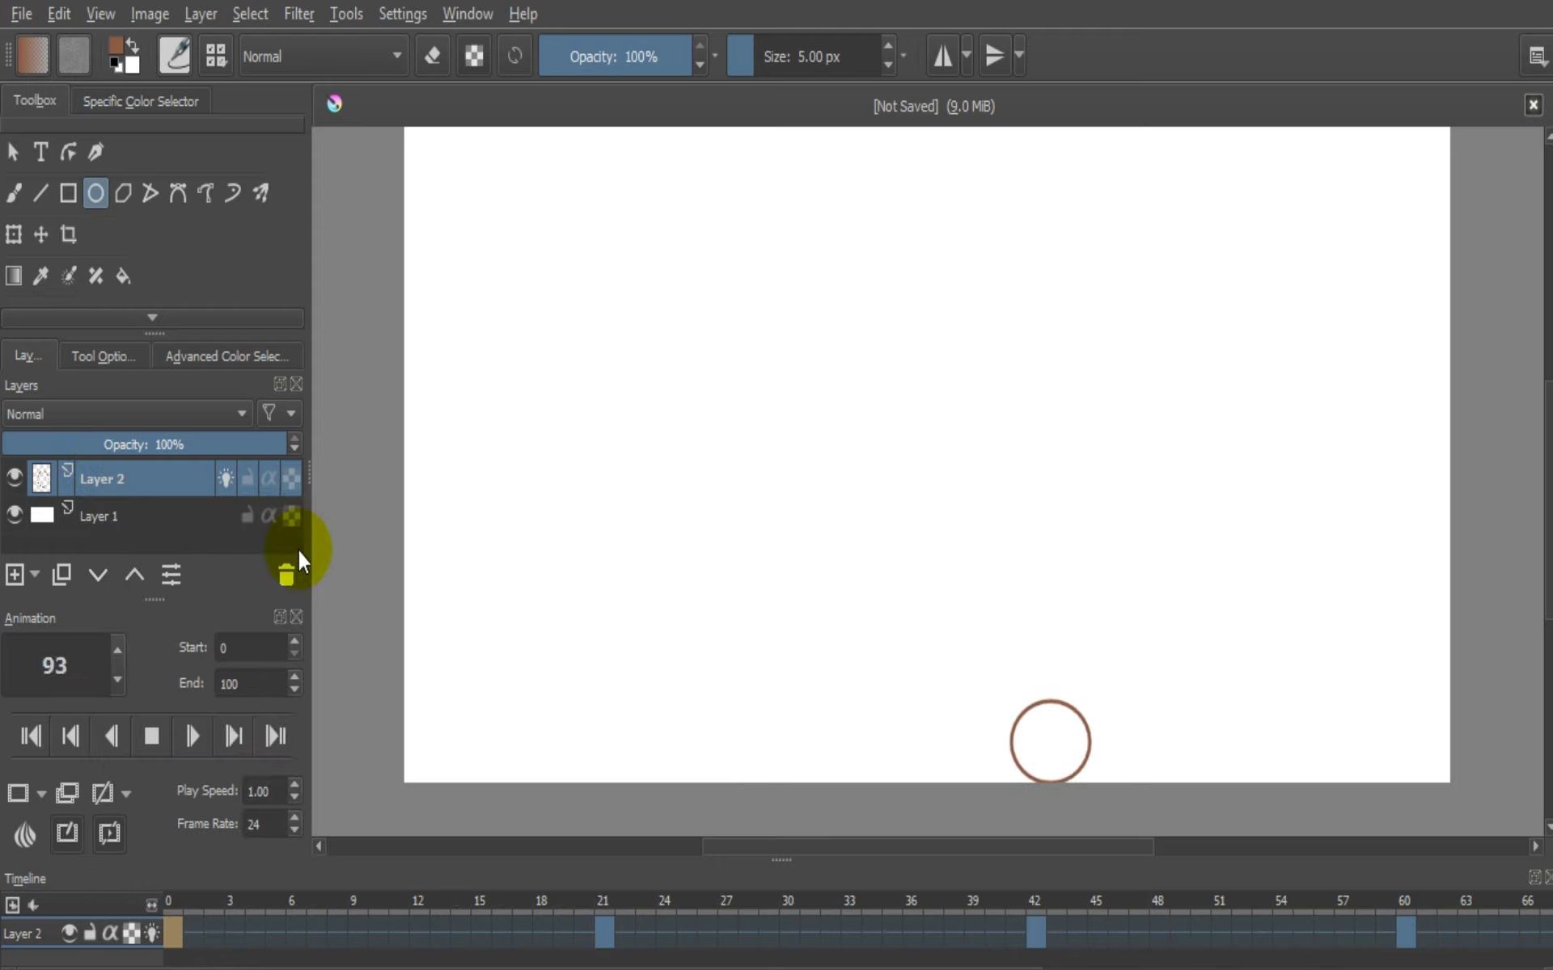
left_click(156, 734)
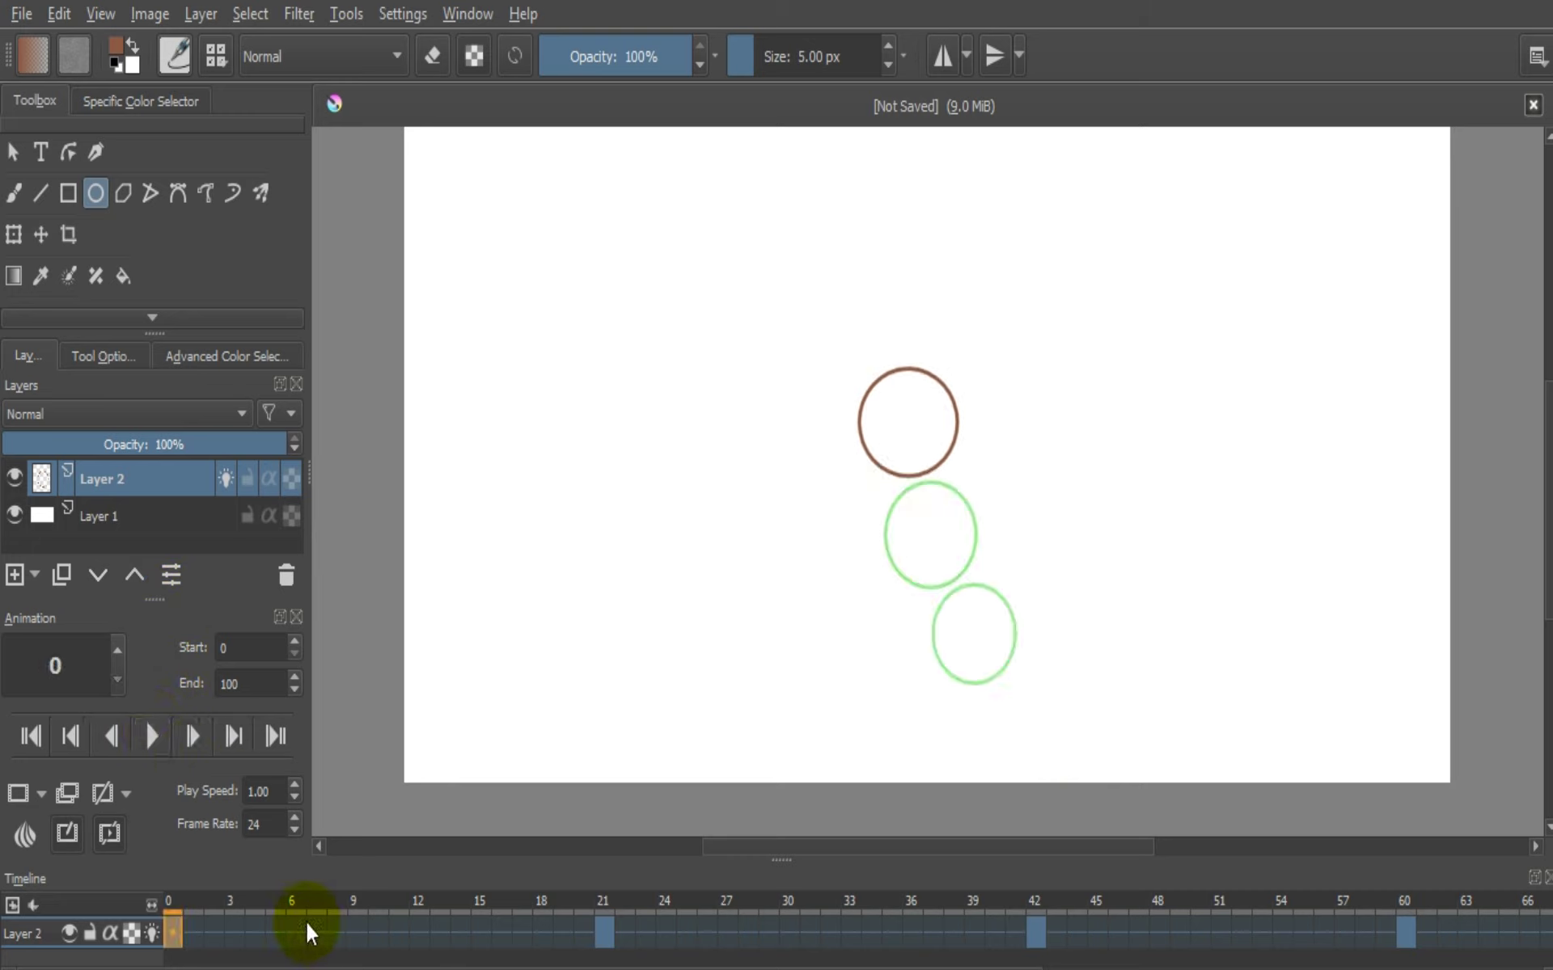
mouse_move(307, 932)
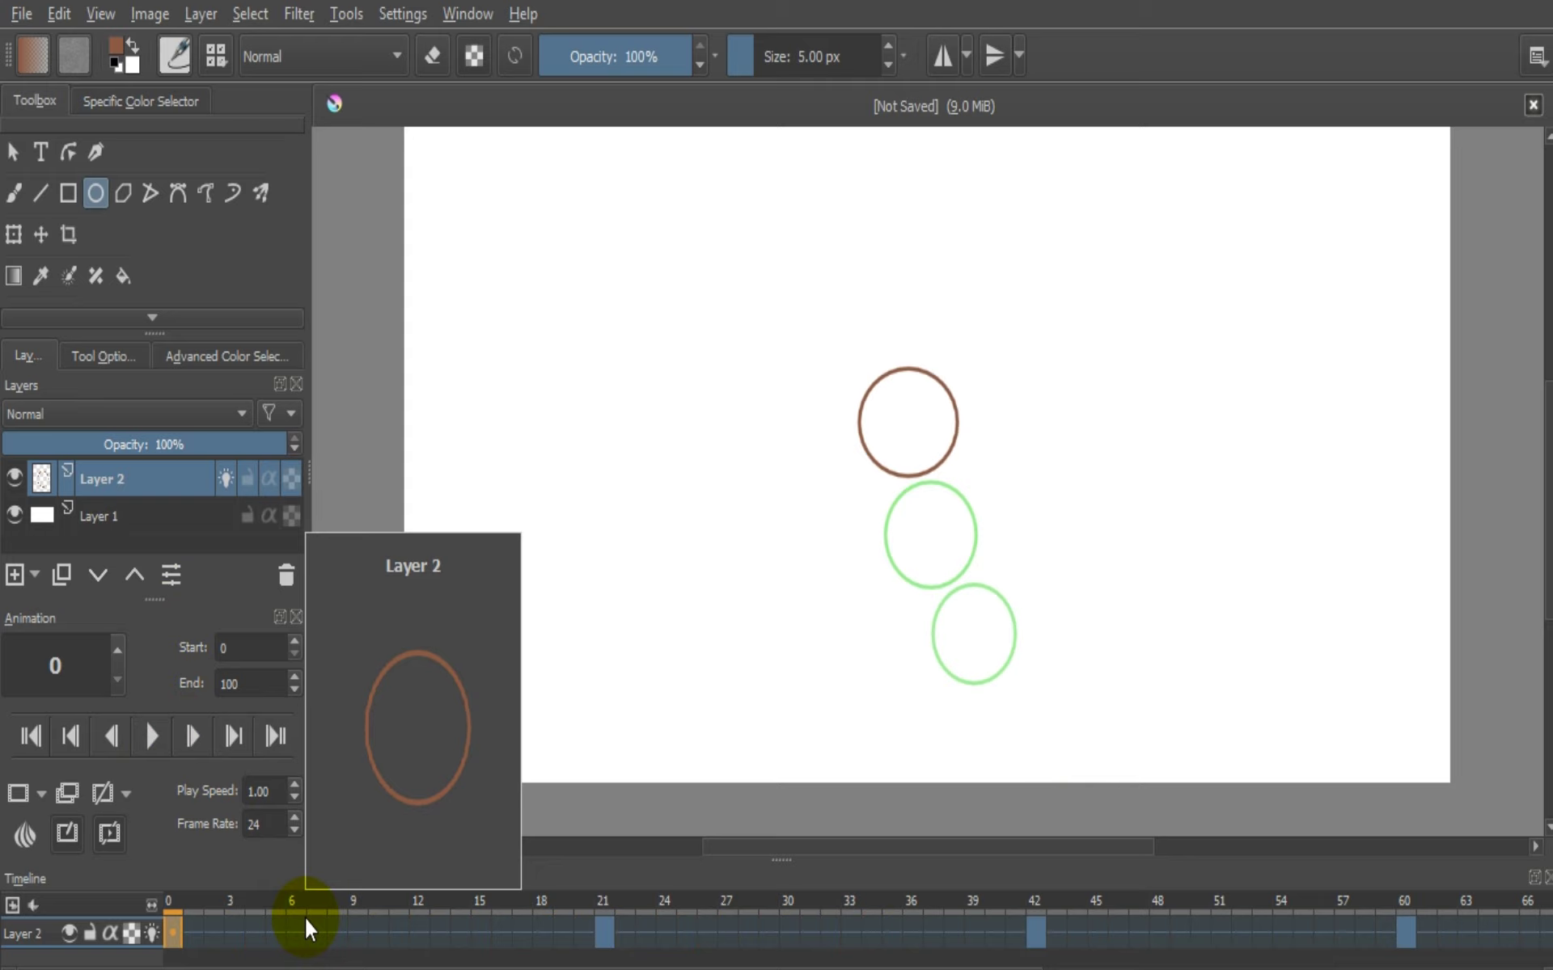
Delete frames 5–16 to close the gap after the frame 0 keyframe
left_click(282, 918)
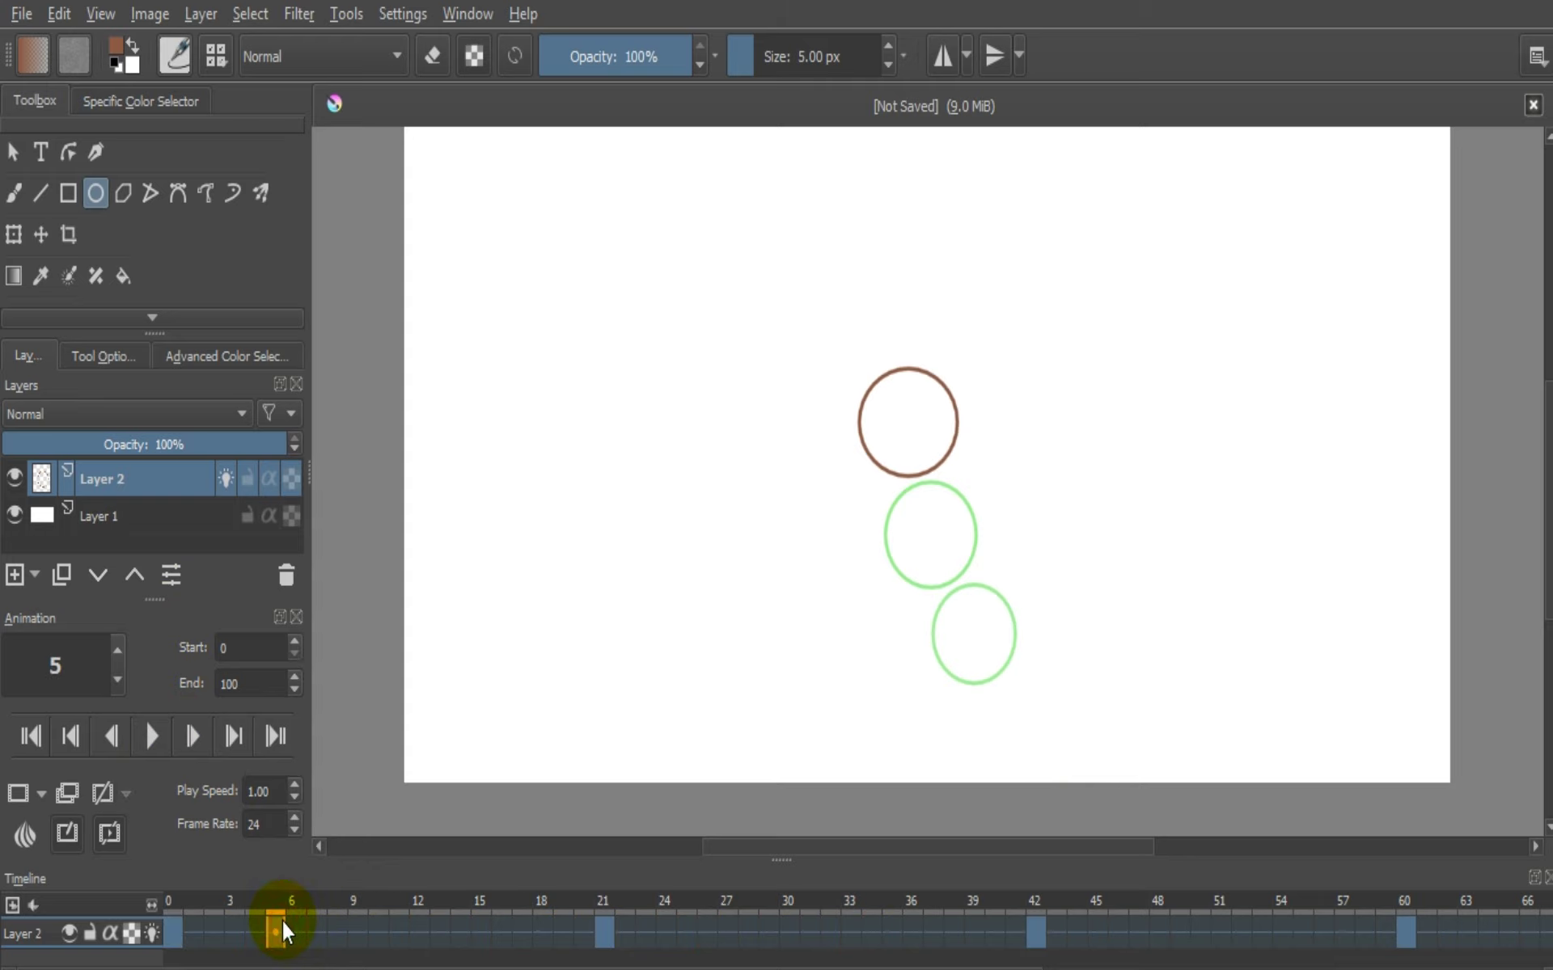
left_click(455, 930, "shift")
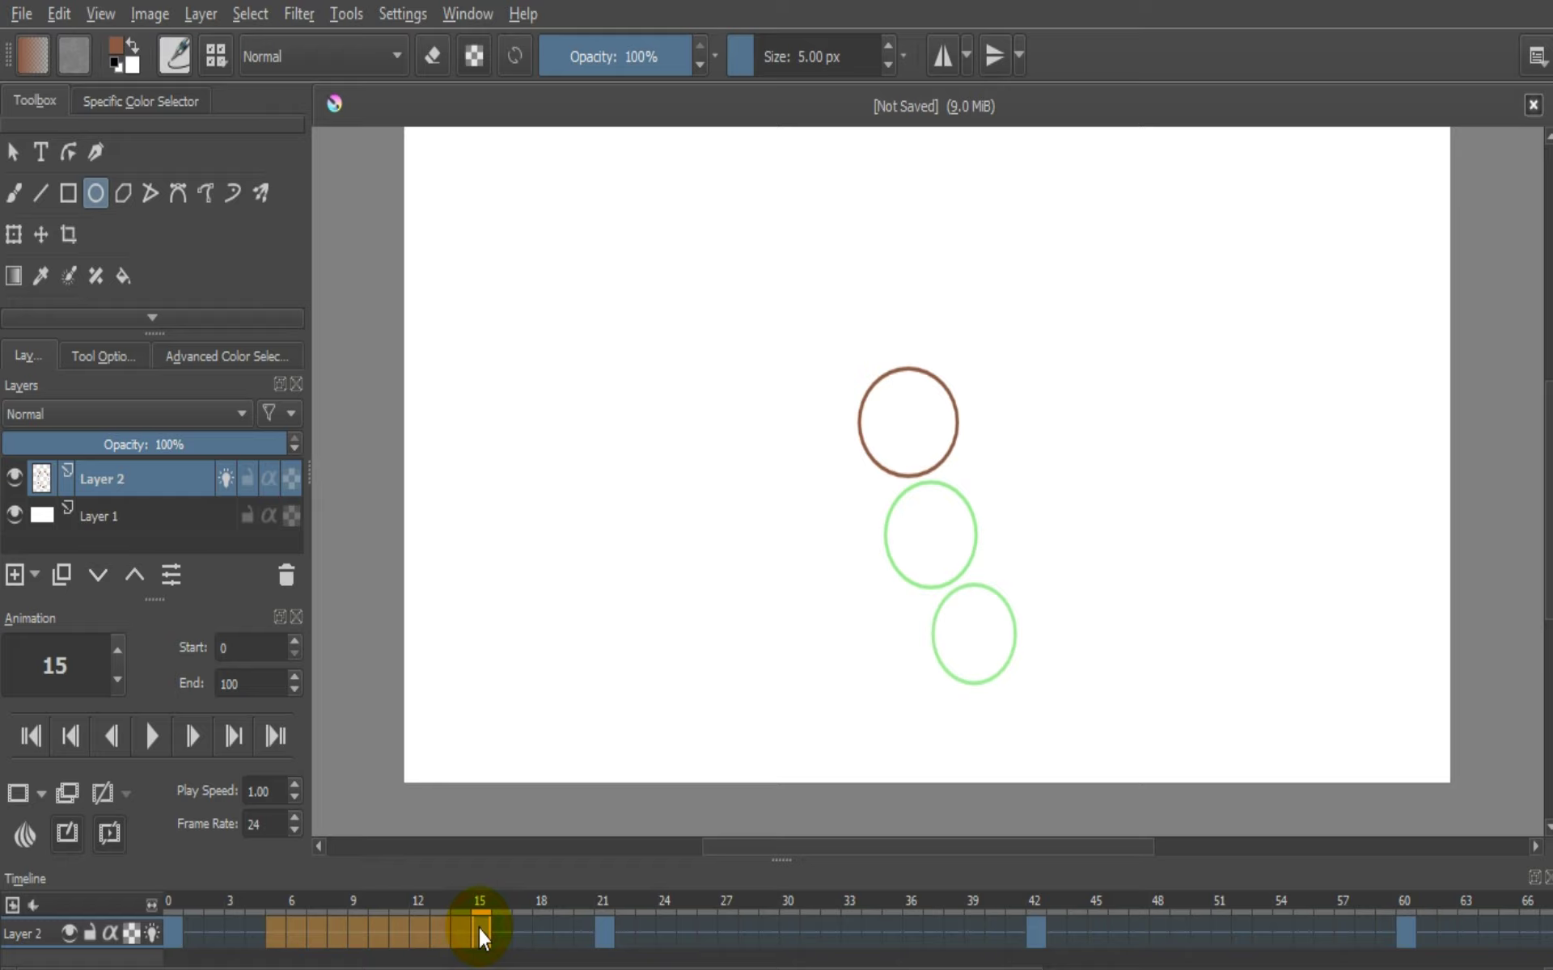
left_click_drag(494, 933, 501, 933)
right_click(473, 925)
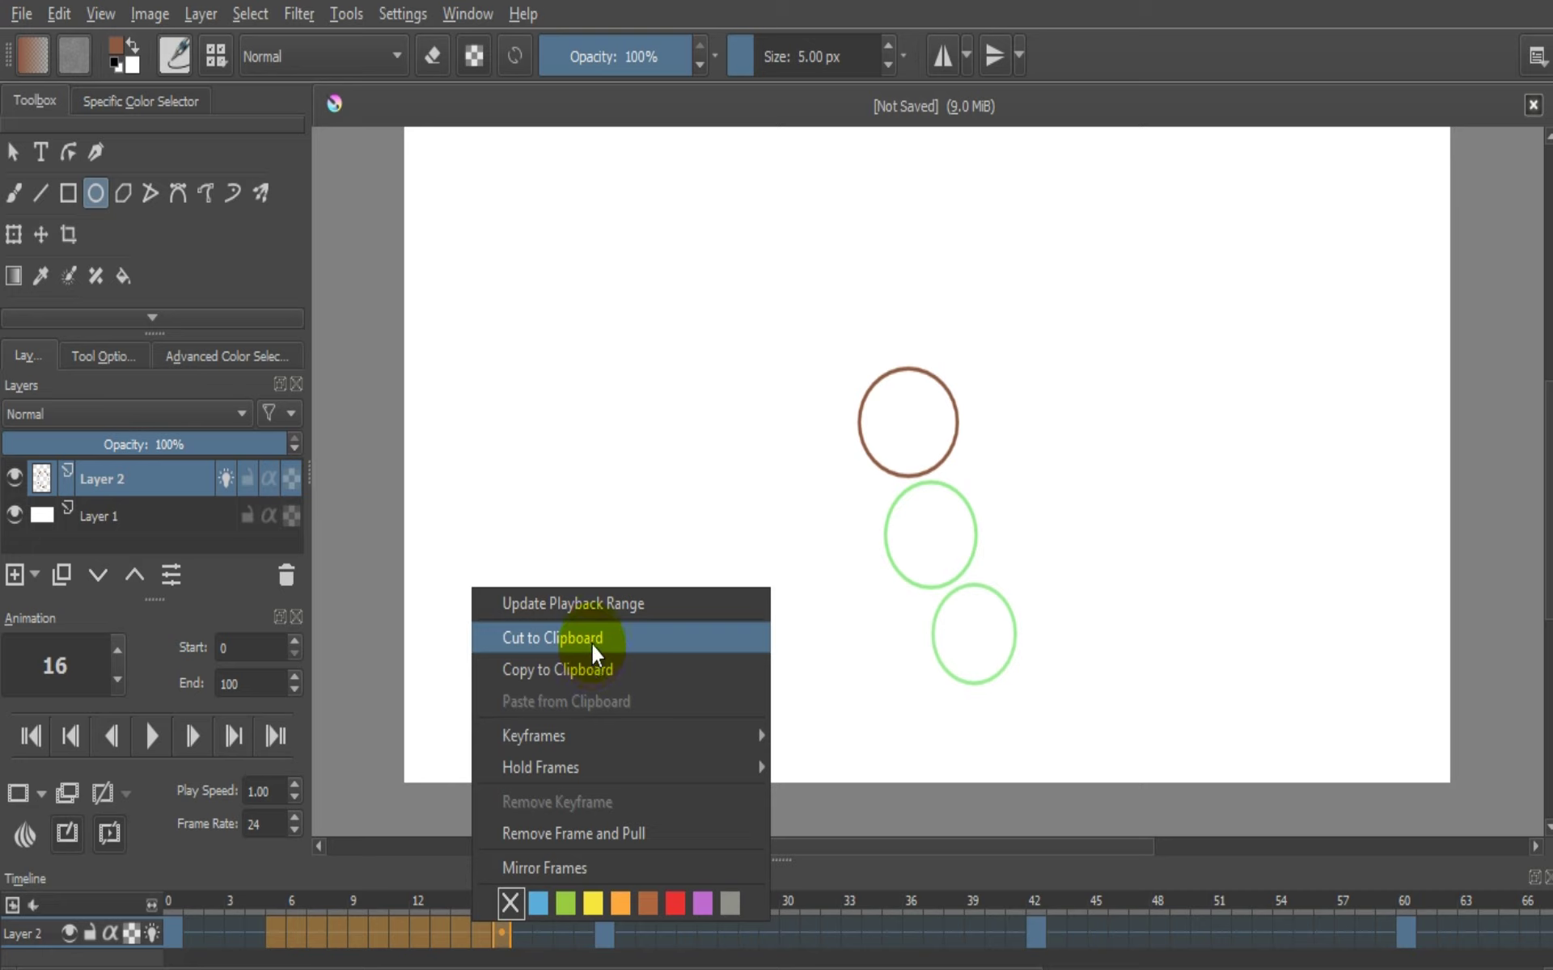
left_click(617, 834)
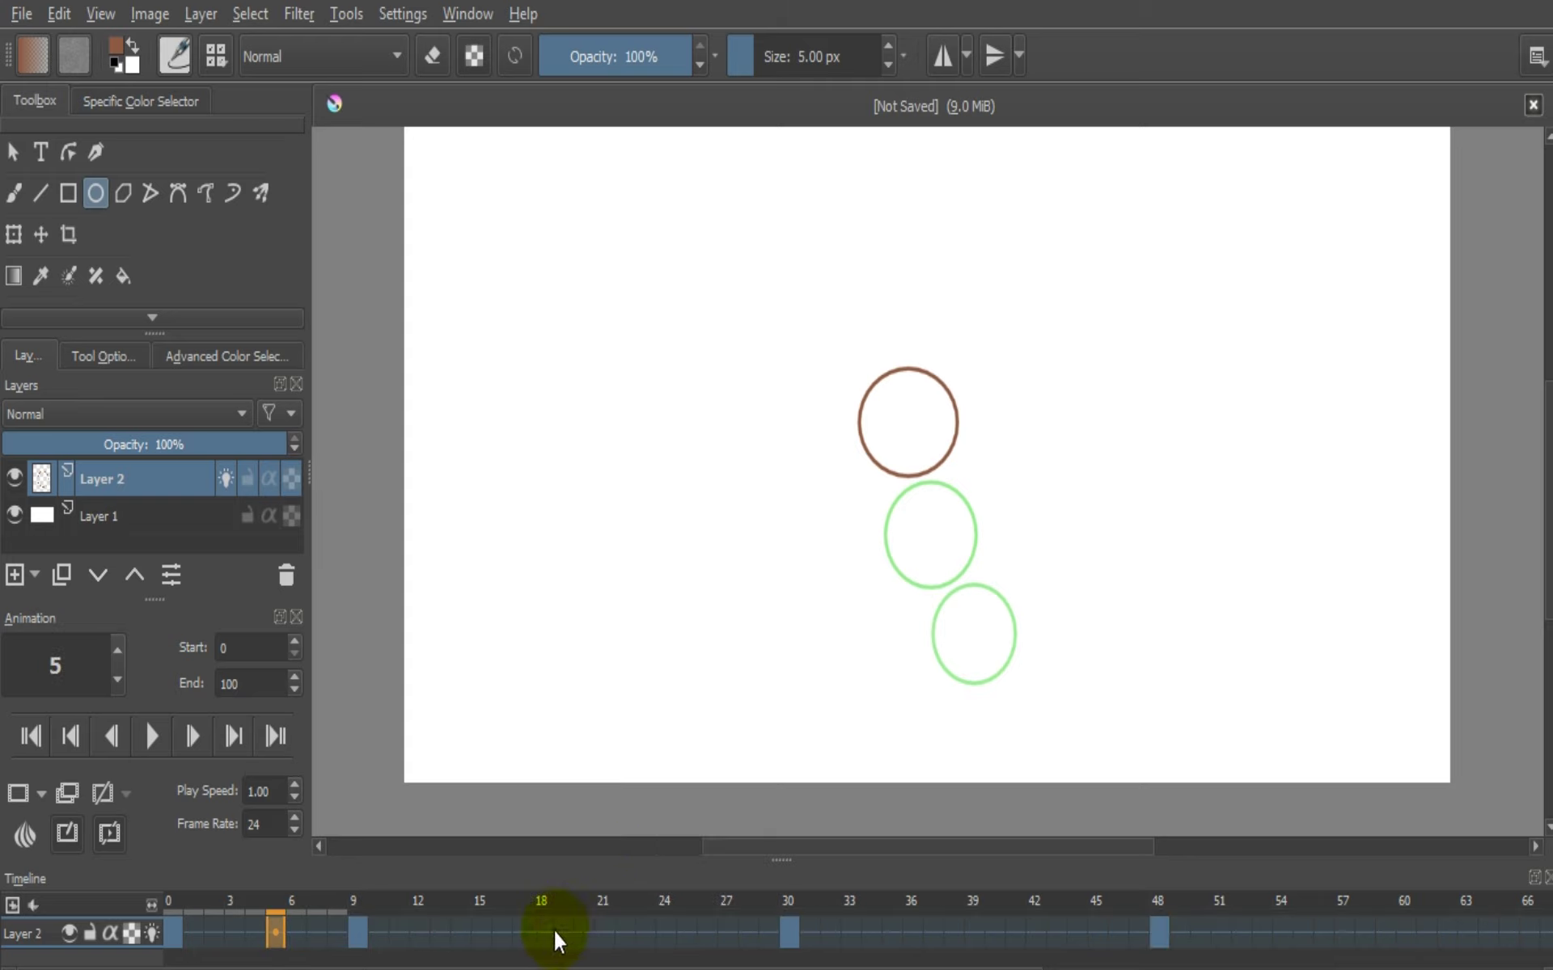
Delete frames 14–25 to pull the next keyframe closer
left_click(462, 930)
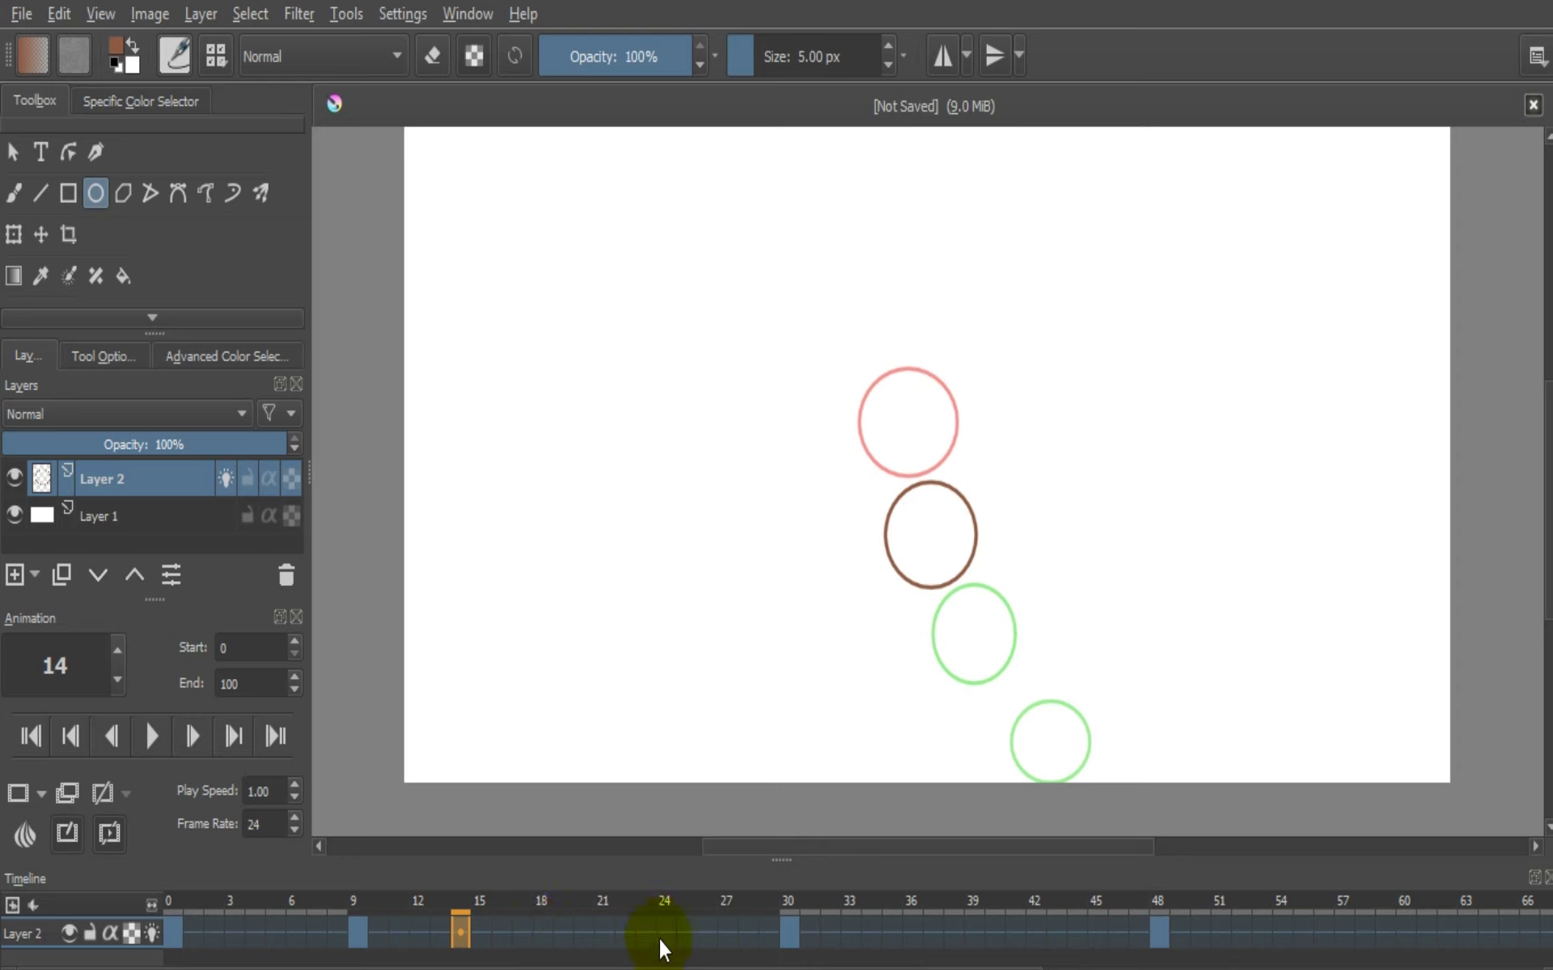
left_click(684, 938, "shift")
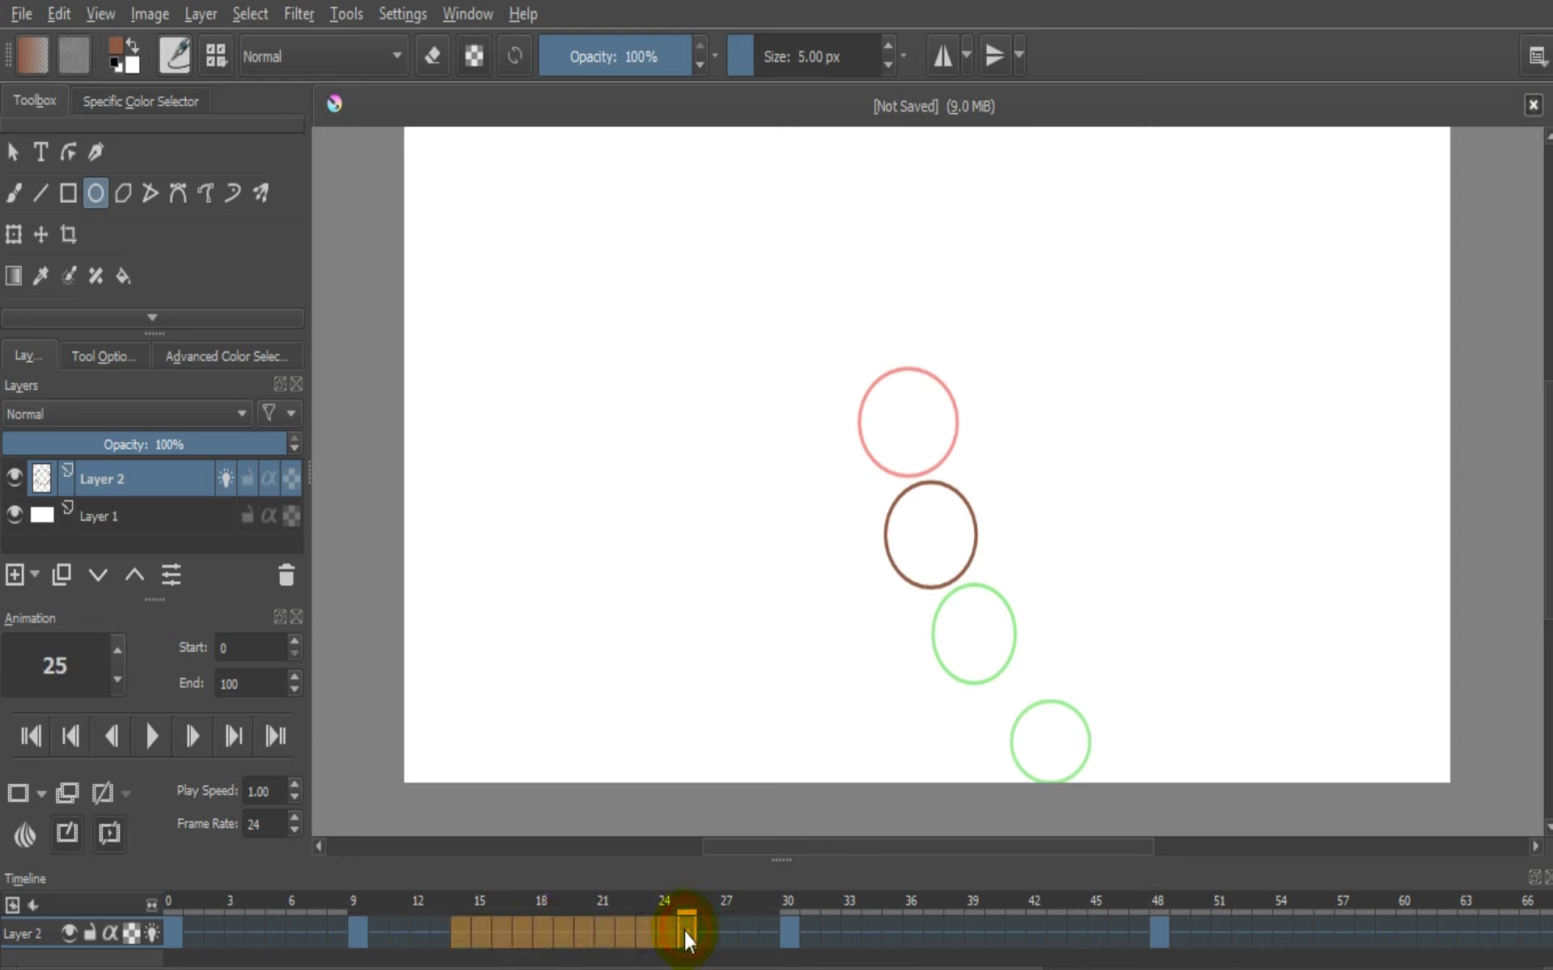
right_click(647, 936)
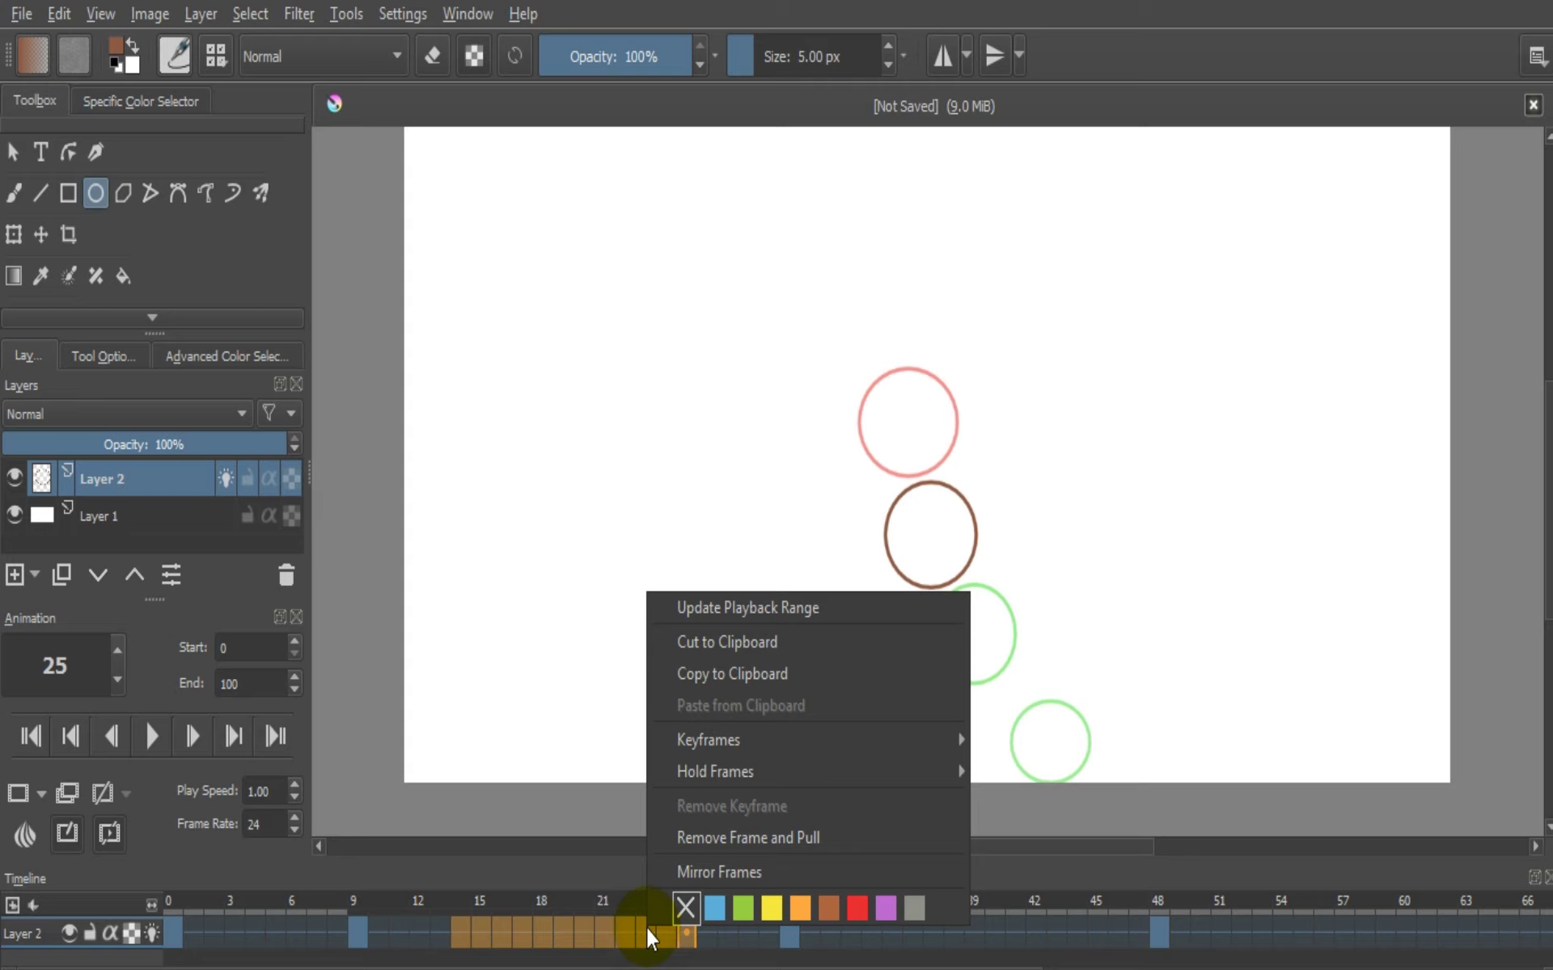
left_click(721, 838)
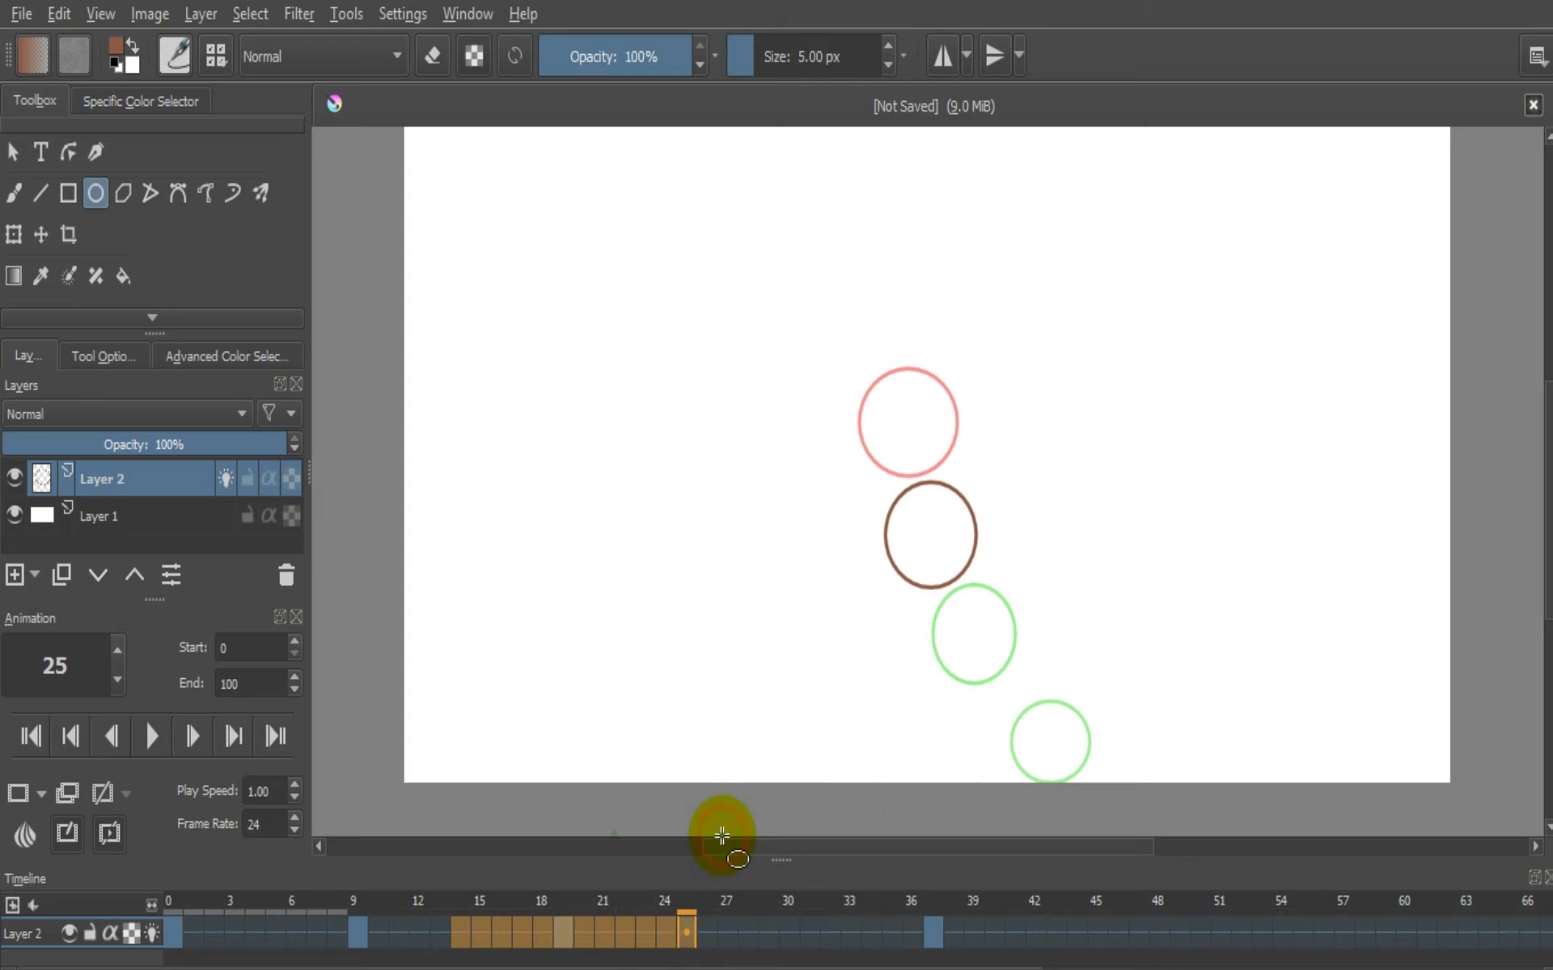
Delete frames 23–31 to tighten the last gap, then rewind to the first frame
left_click(648, 931)
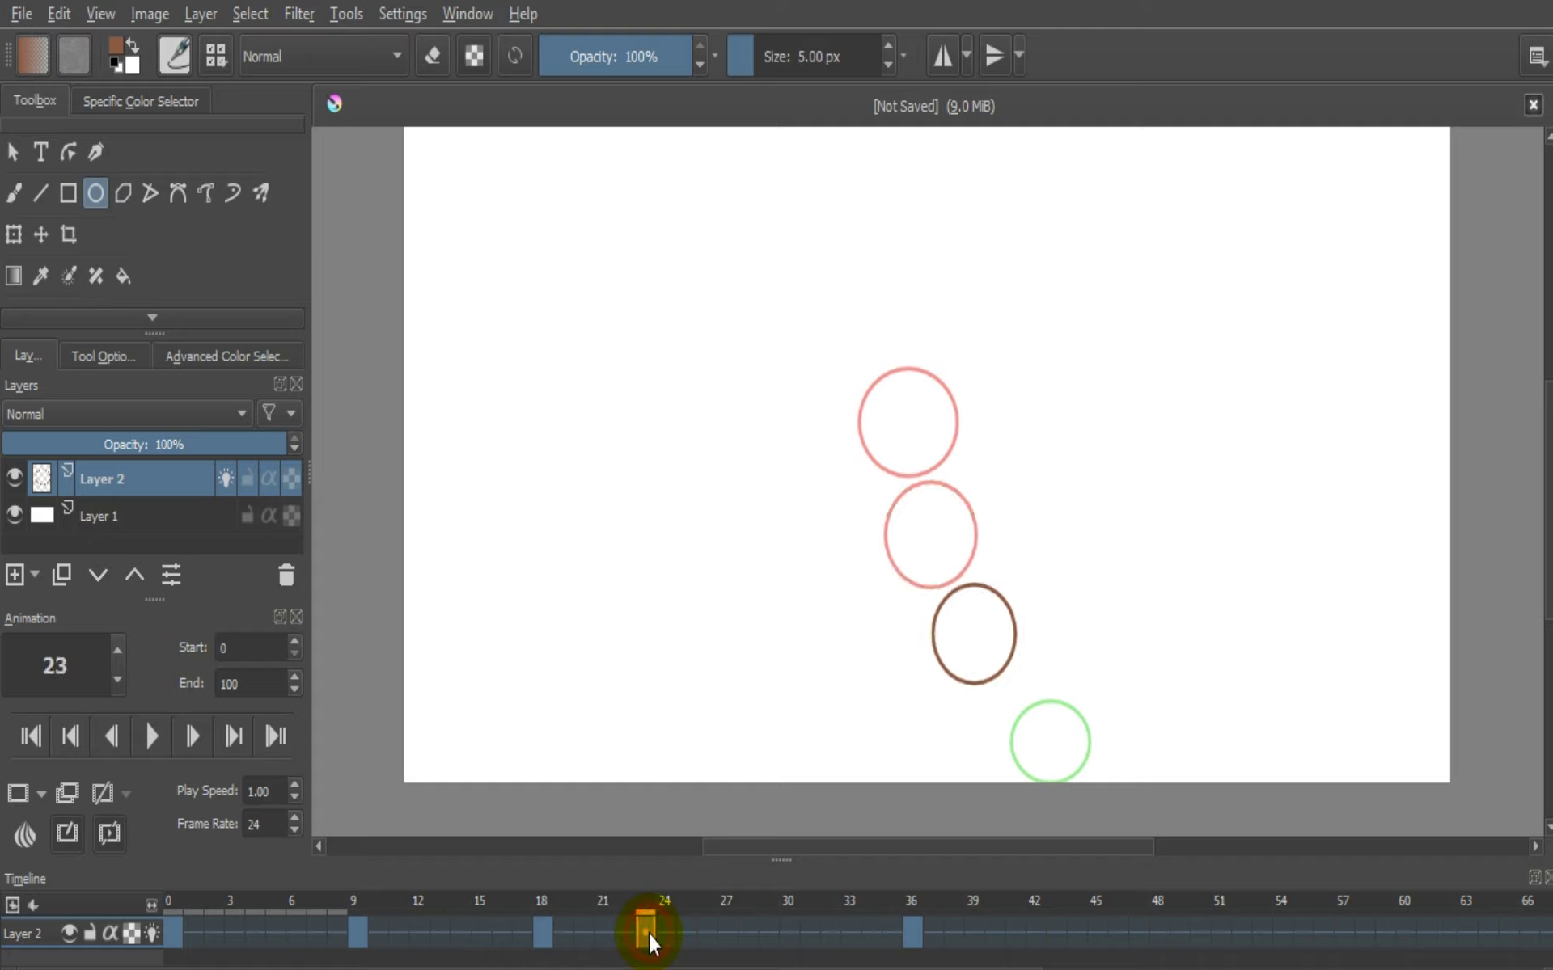
left_click(807, 930, "shift")
right_click(806, 930)
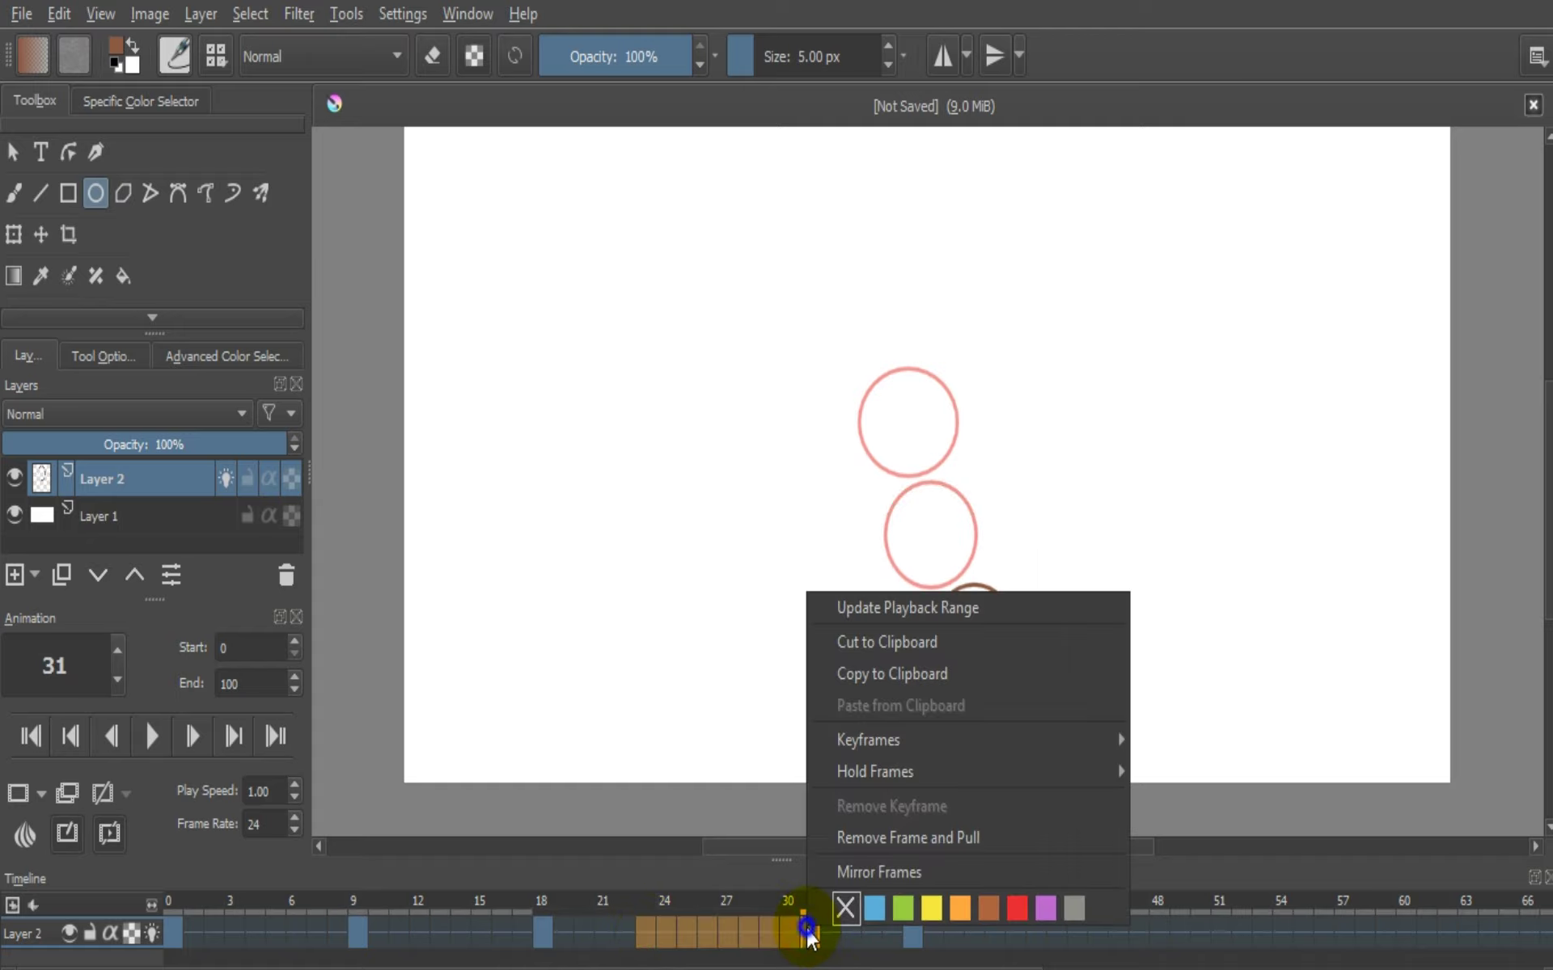
left_click(867, 846)
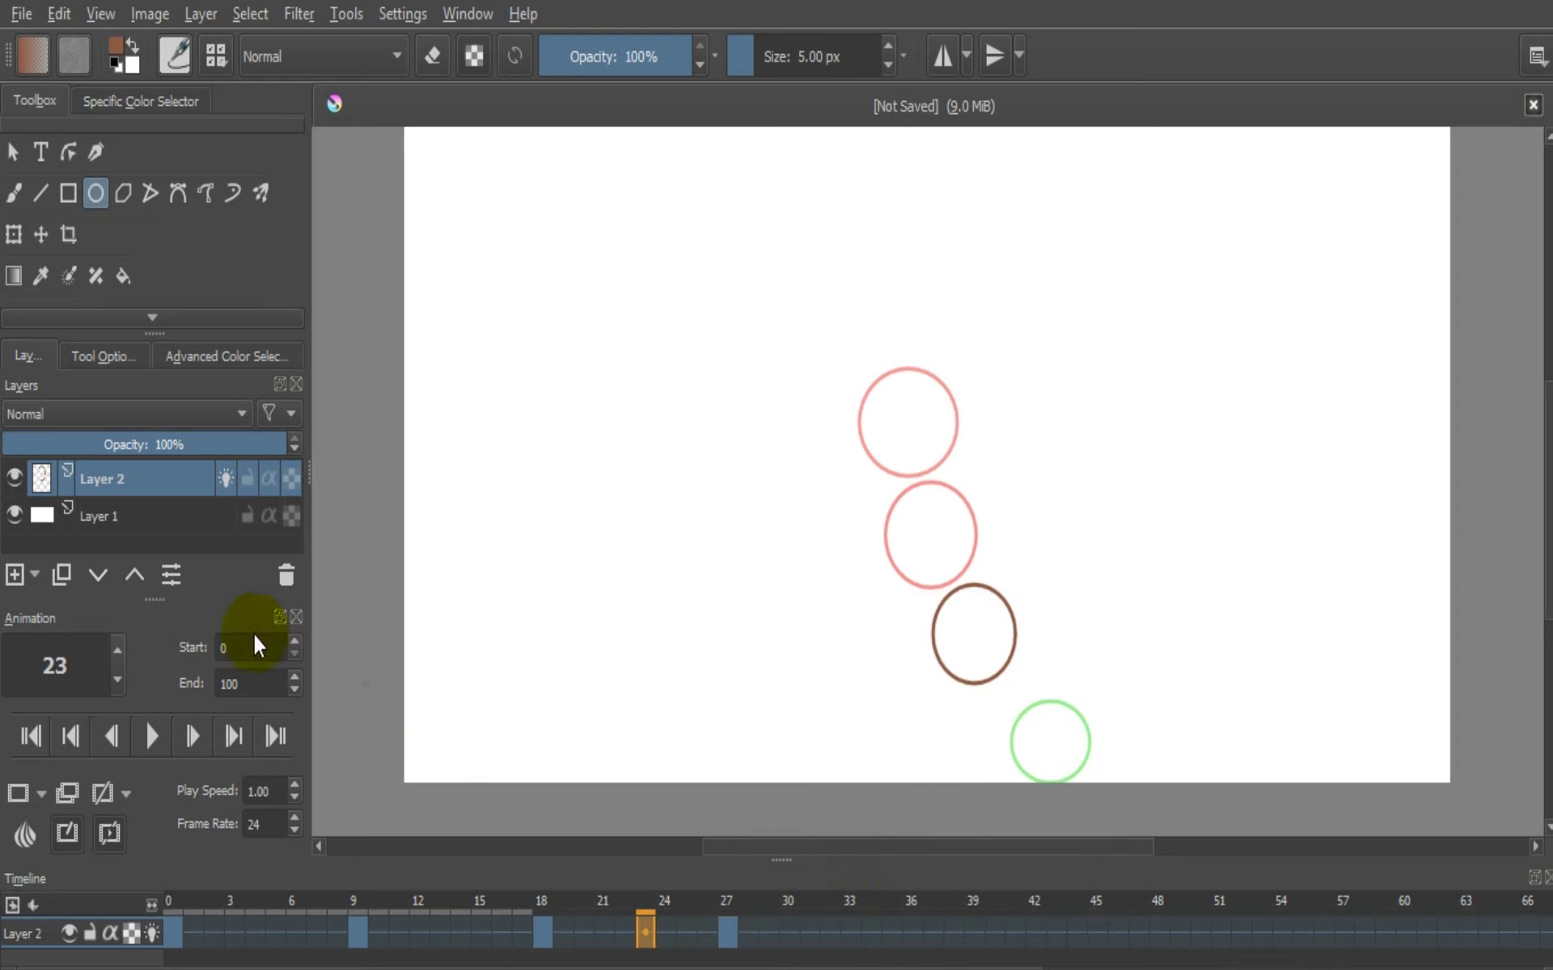
left_click(34, 736)
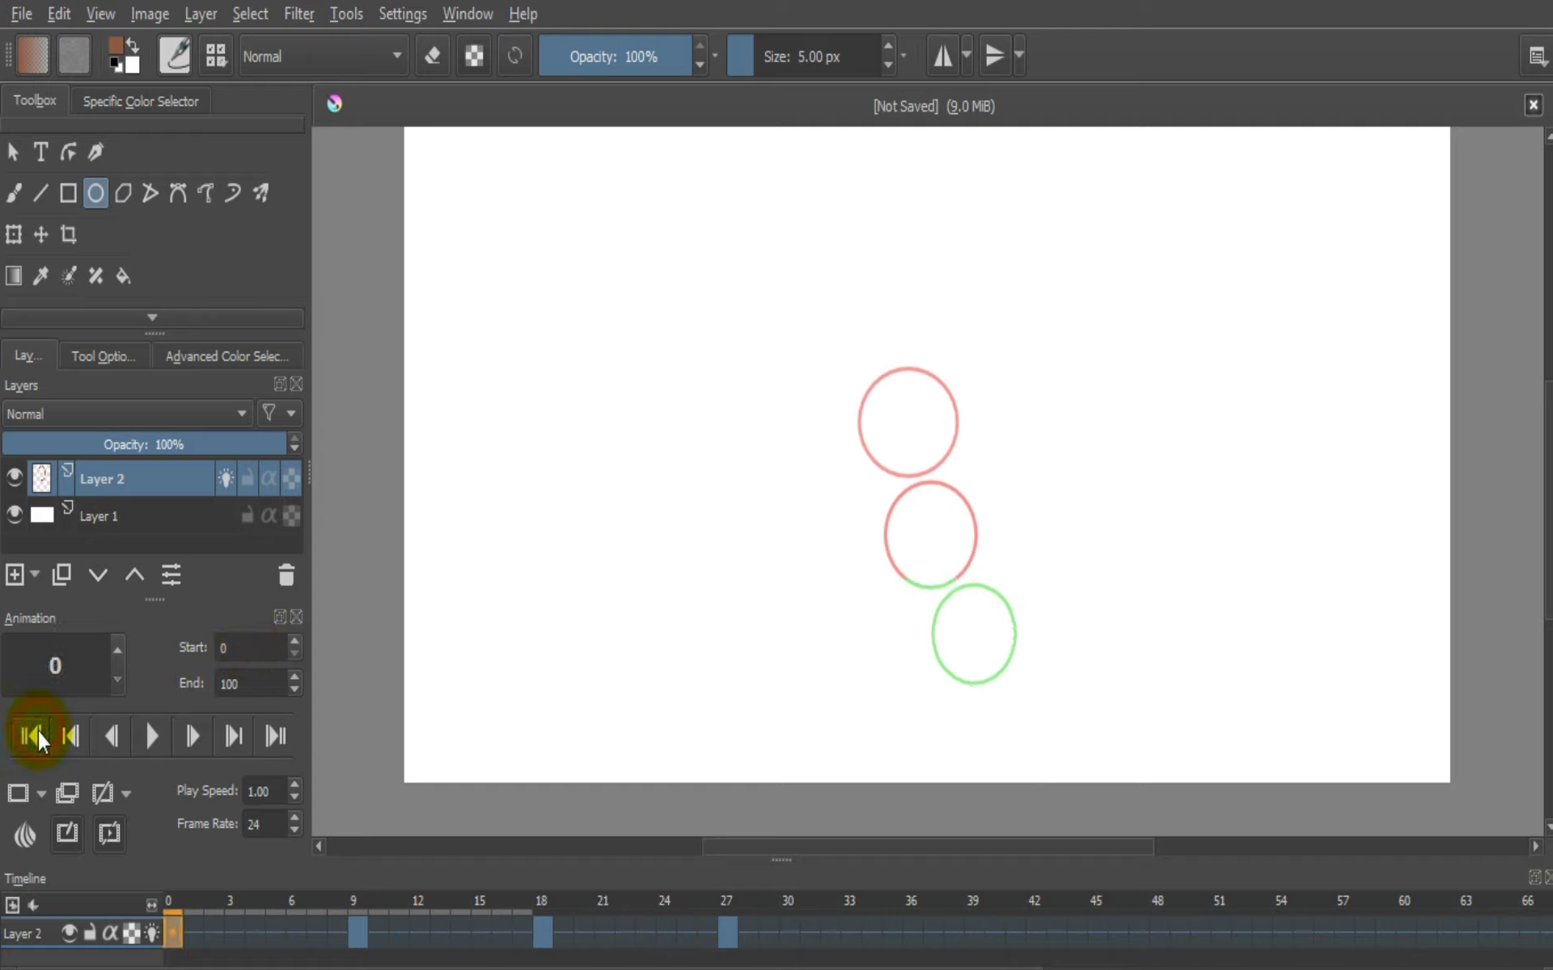
left_click(151, 736)
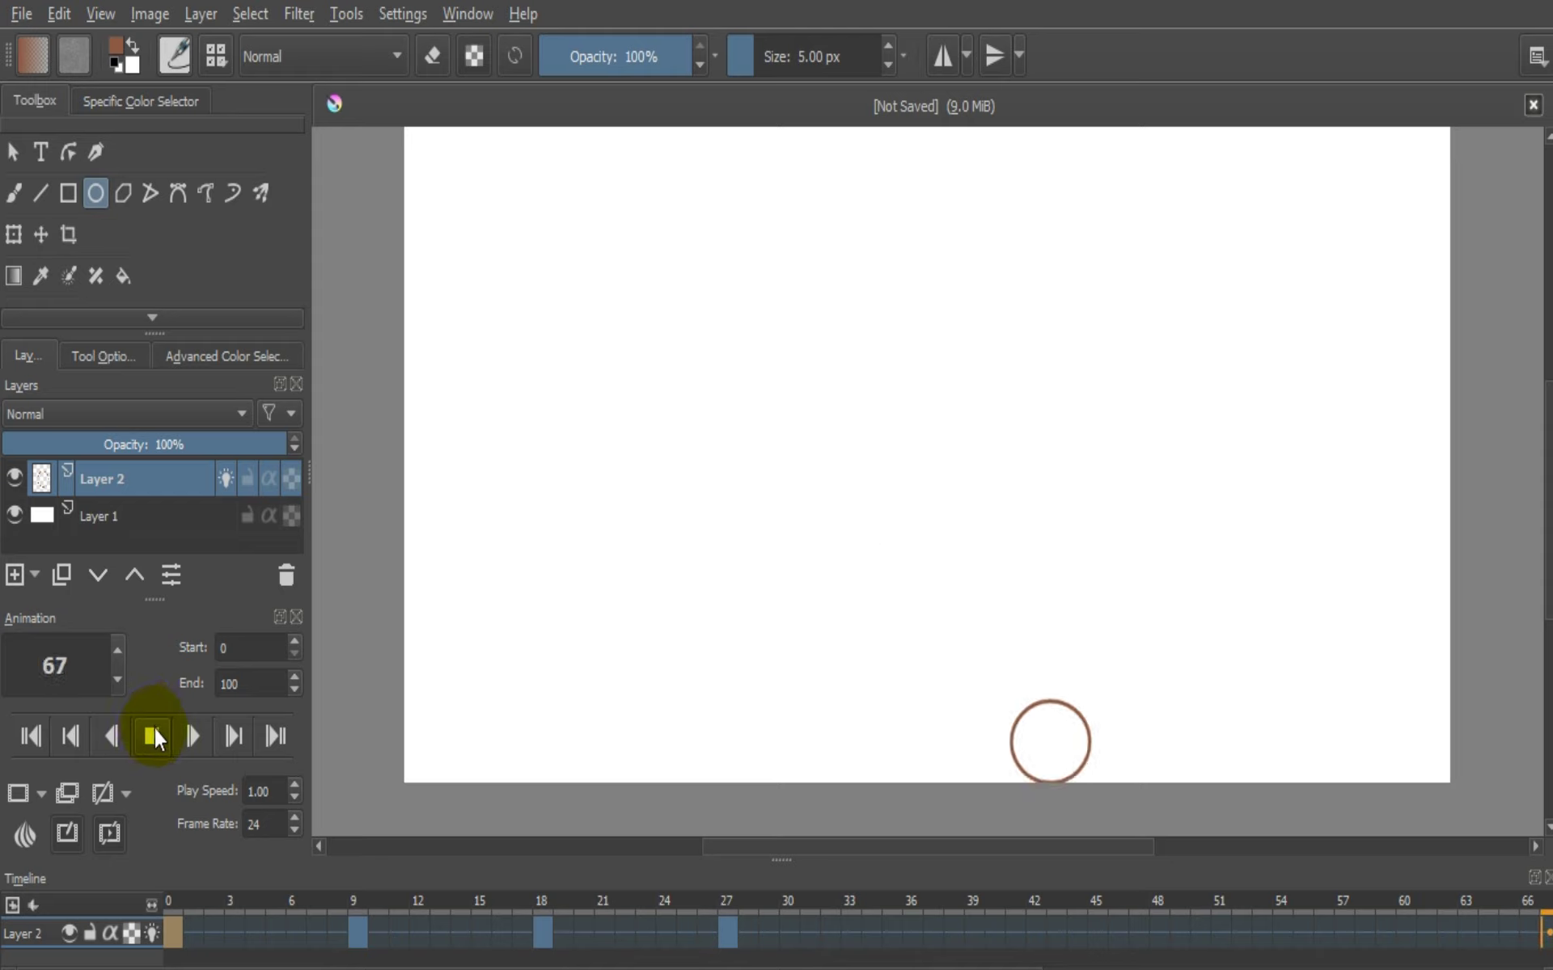
left_click(151, 735)
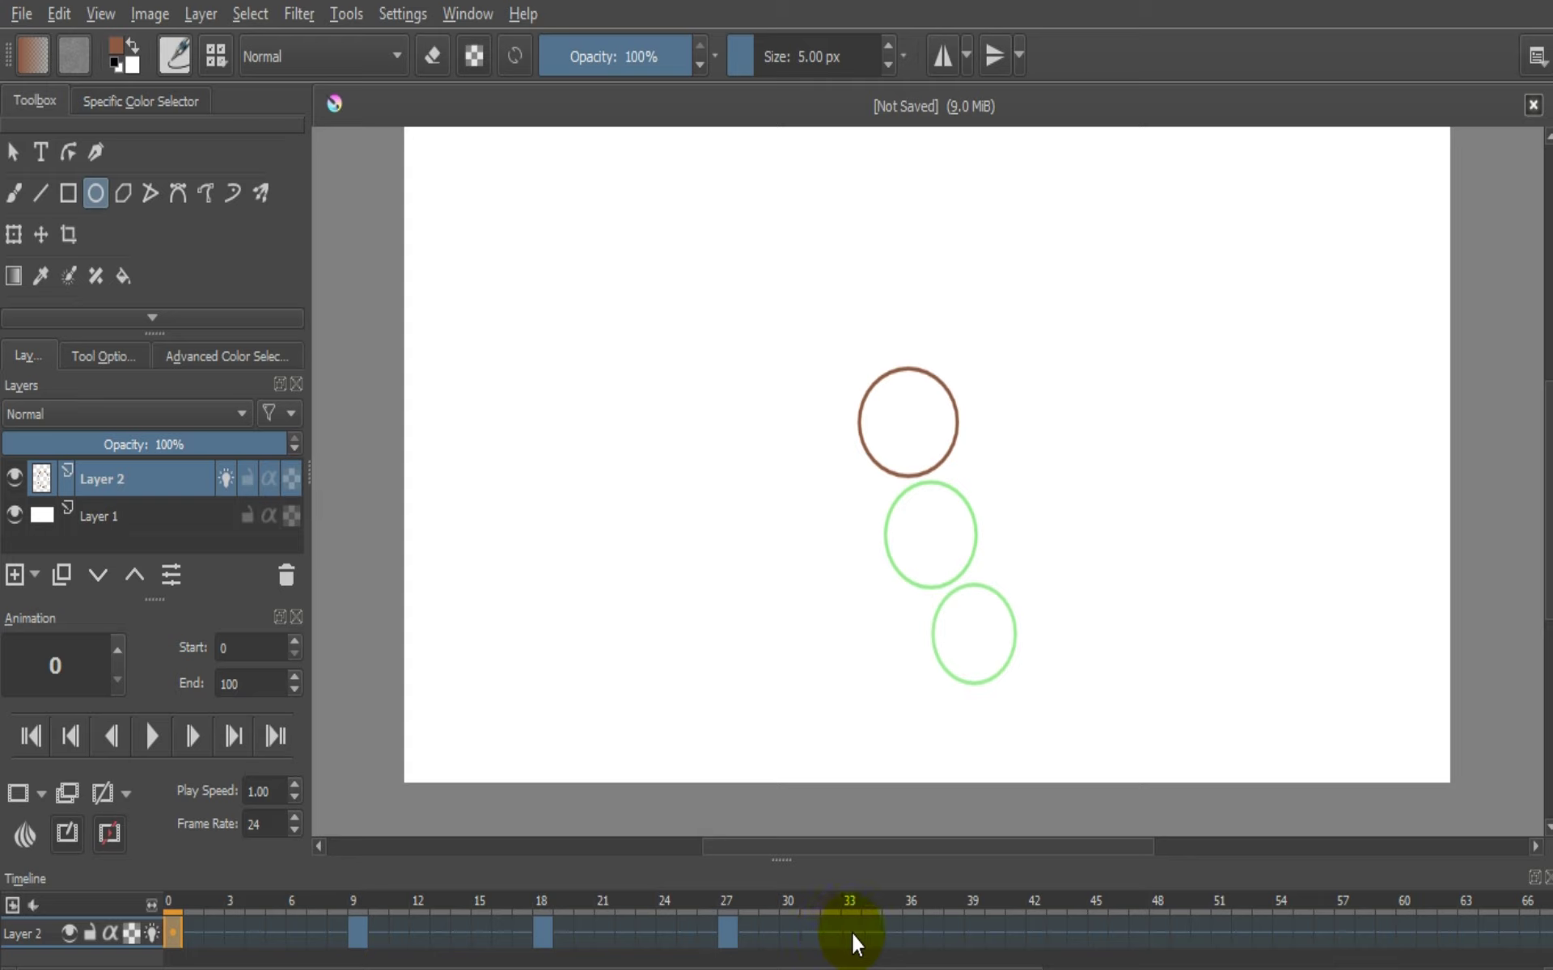
Add a blank keyframe at frame 36 holding a flat ellipse squashed on the canvas floor
left_click(912, 930)
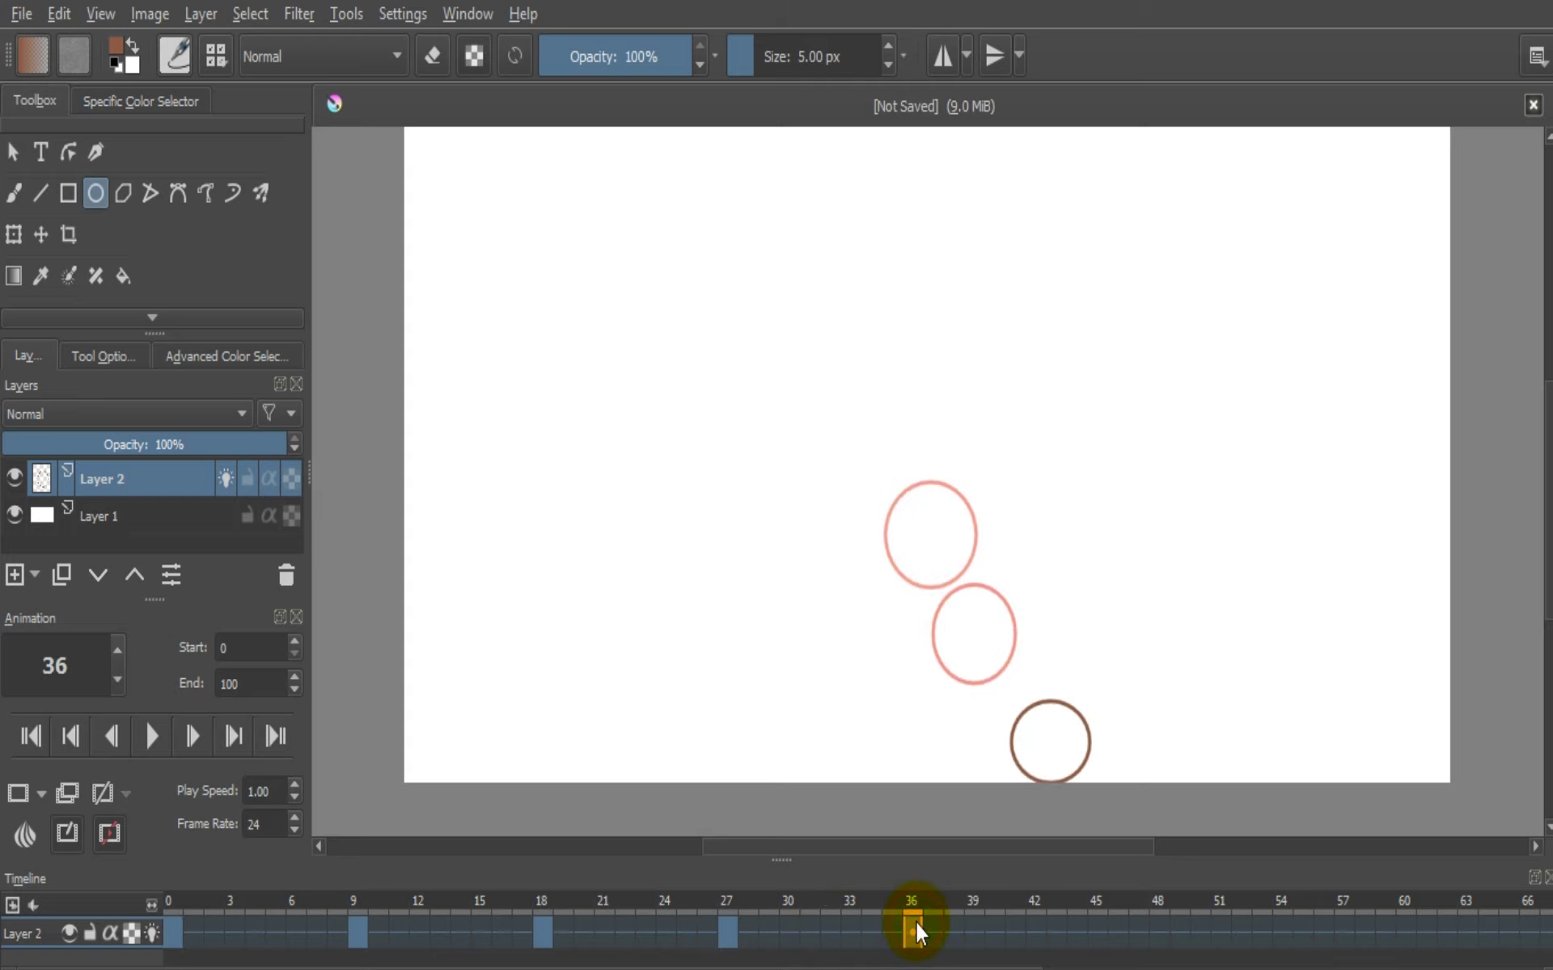
left_click(20, 792)
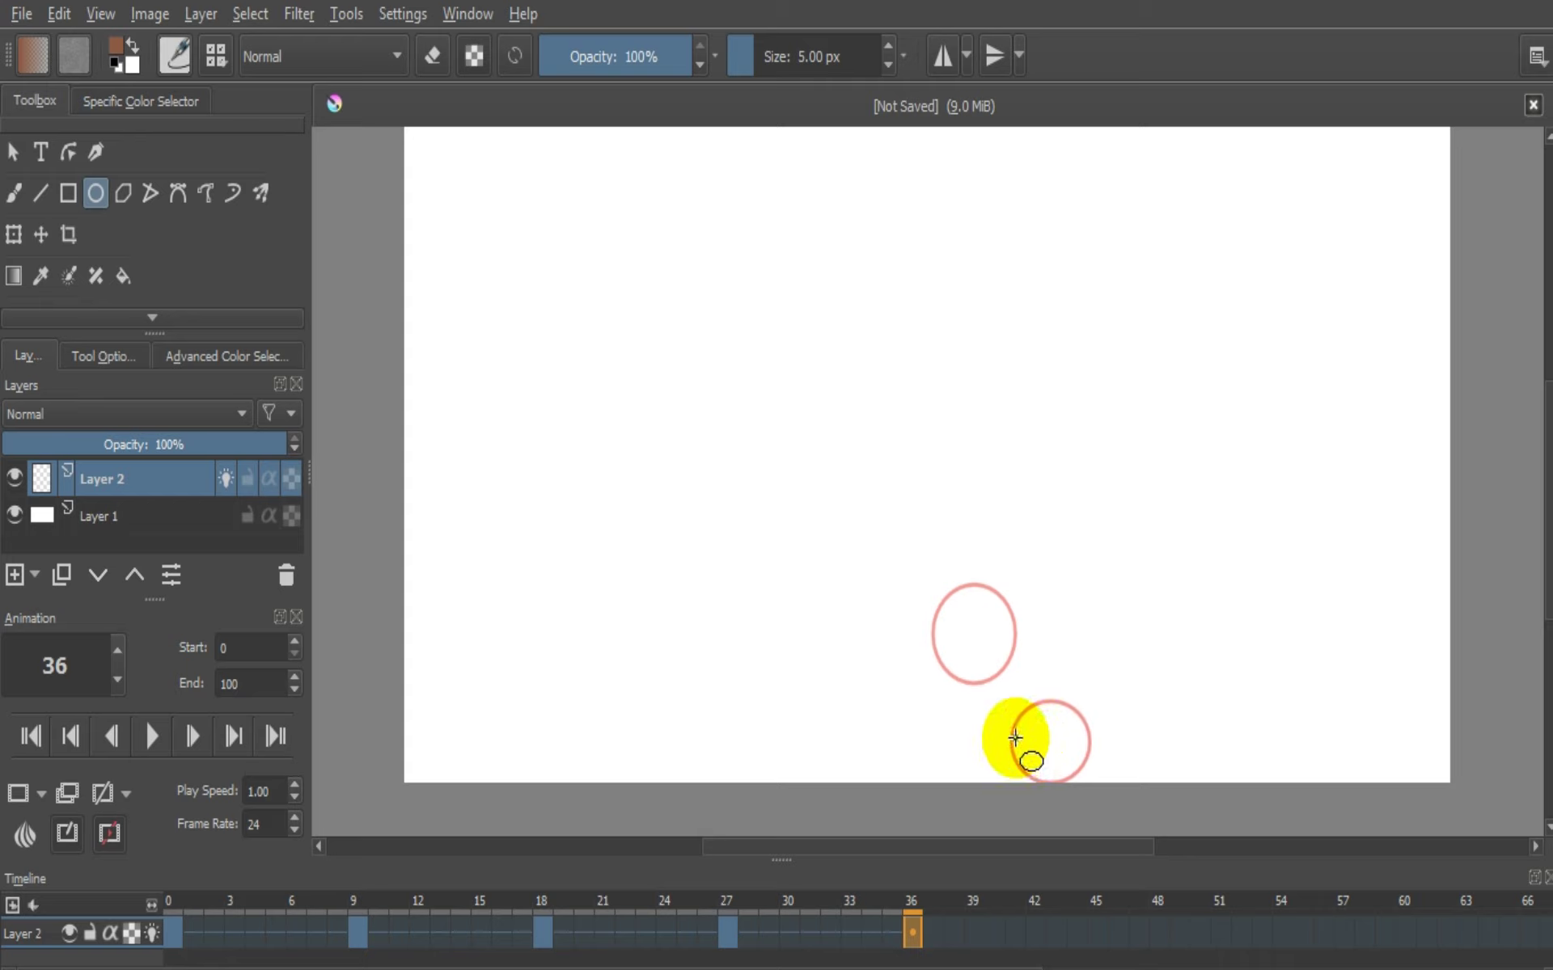
left_click_drag(1015, 737, 1111, 778)
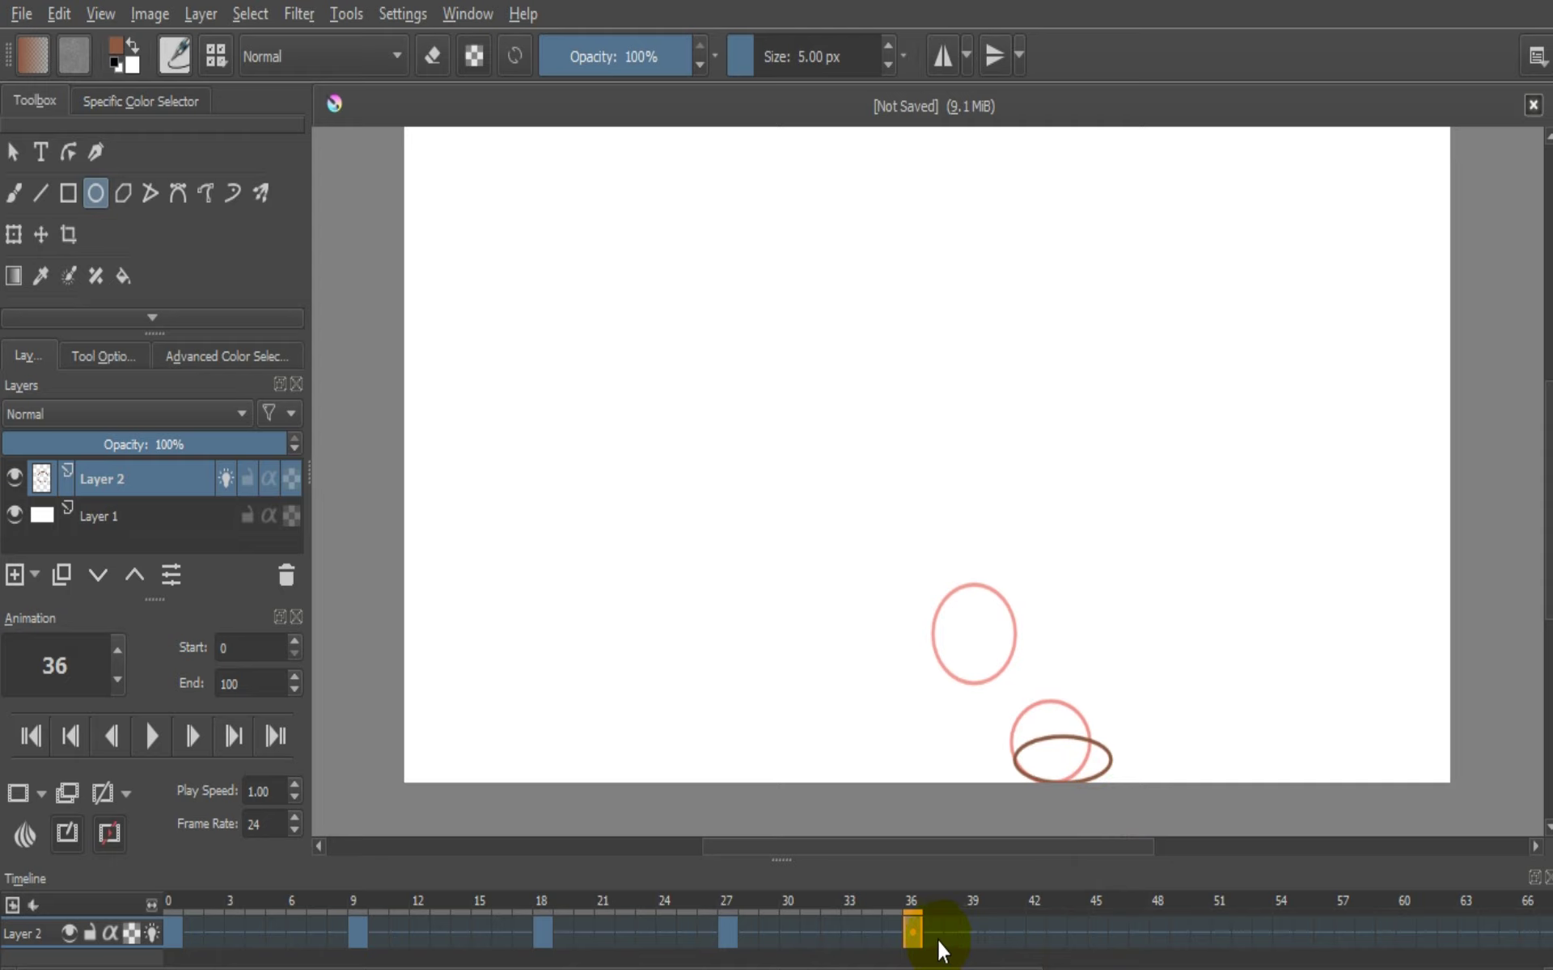
left_click_drag(941, 948, 966, 946)
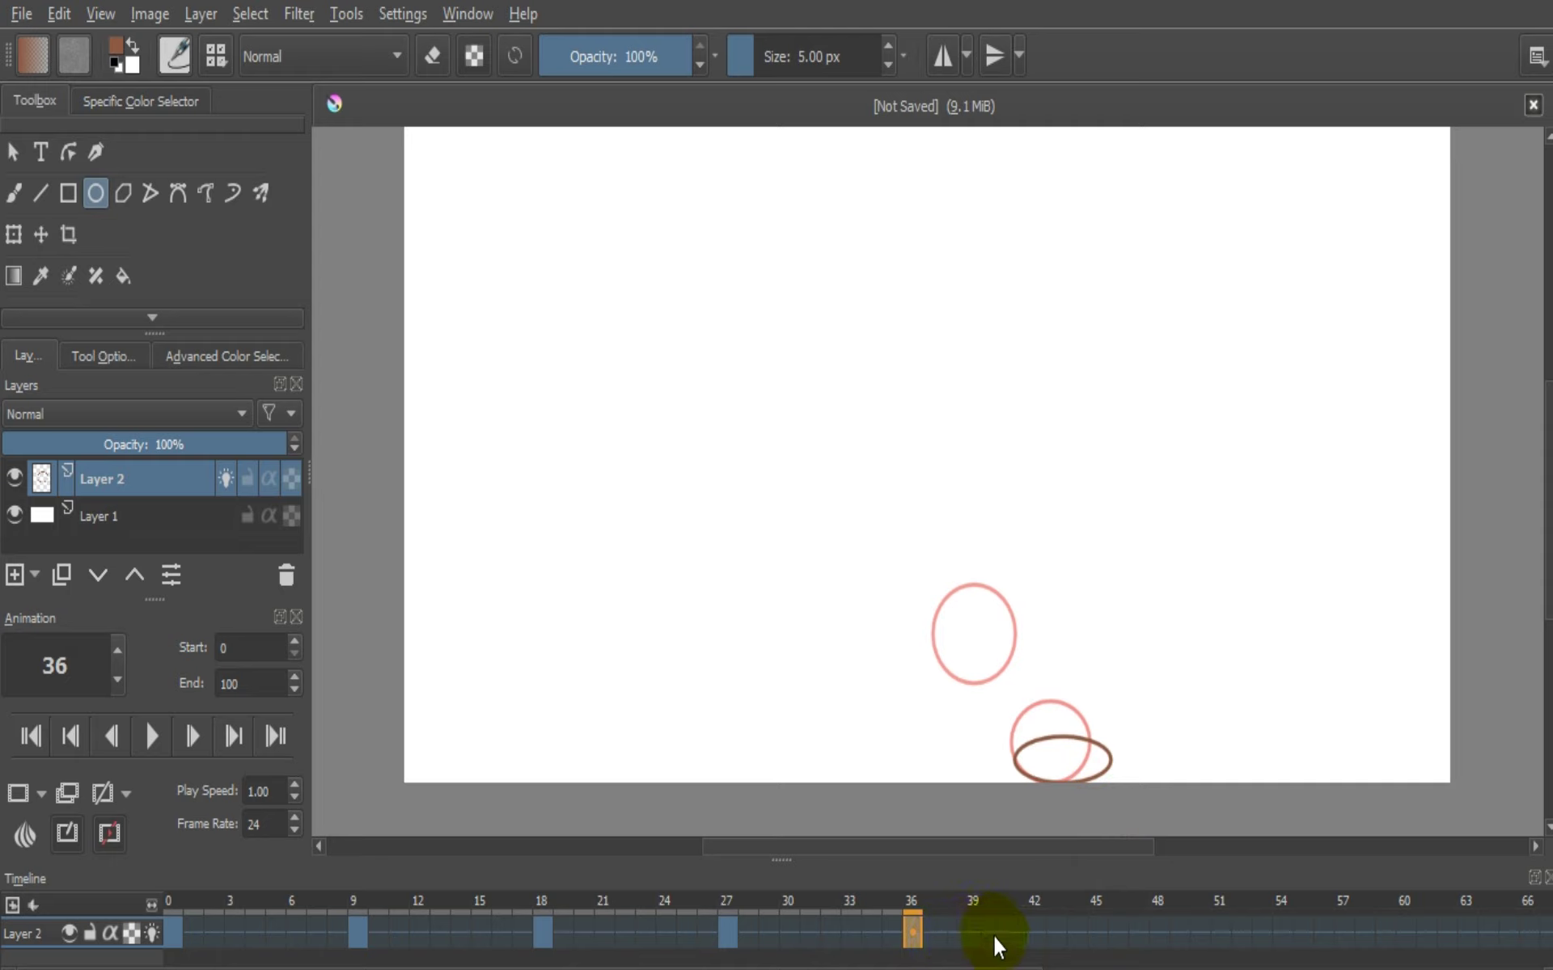
left_click_drag(1021, 942, 1093, 930)
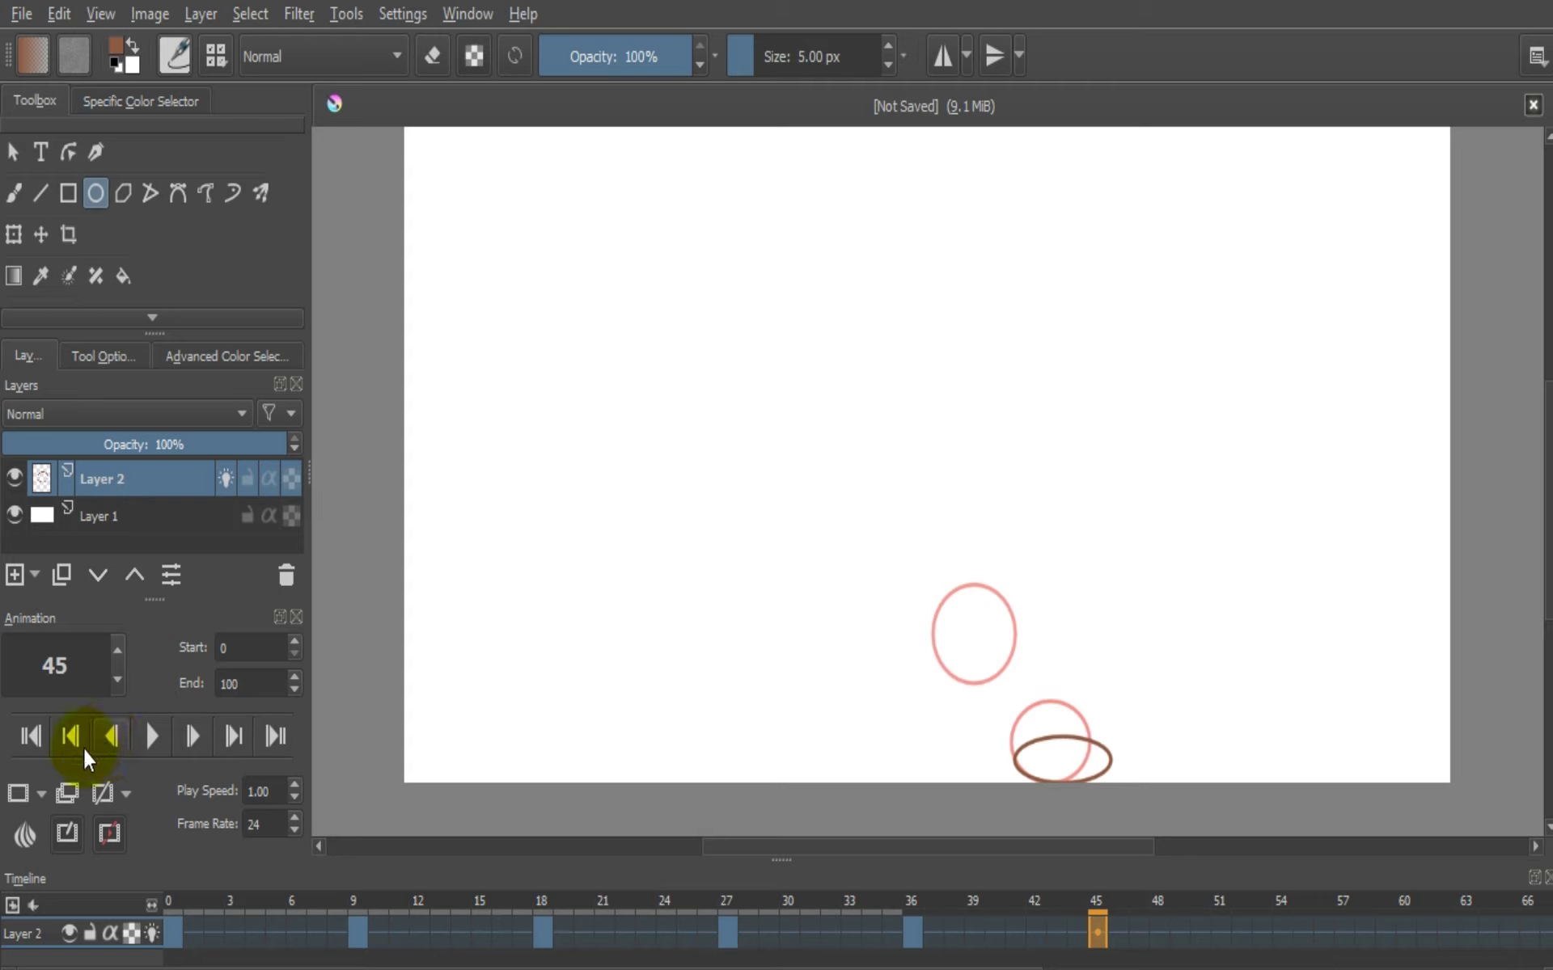
Key frame 45 with an ellipse lifting up-right of the squash, redrawing a misplaced first attempt
left_click(20, 793)
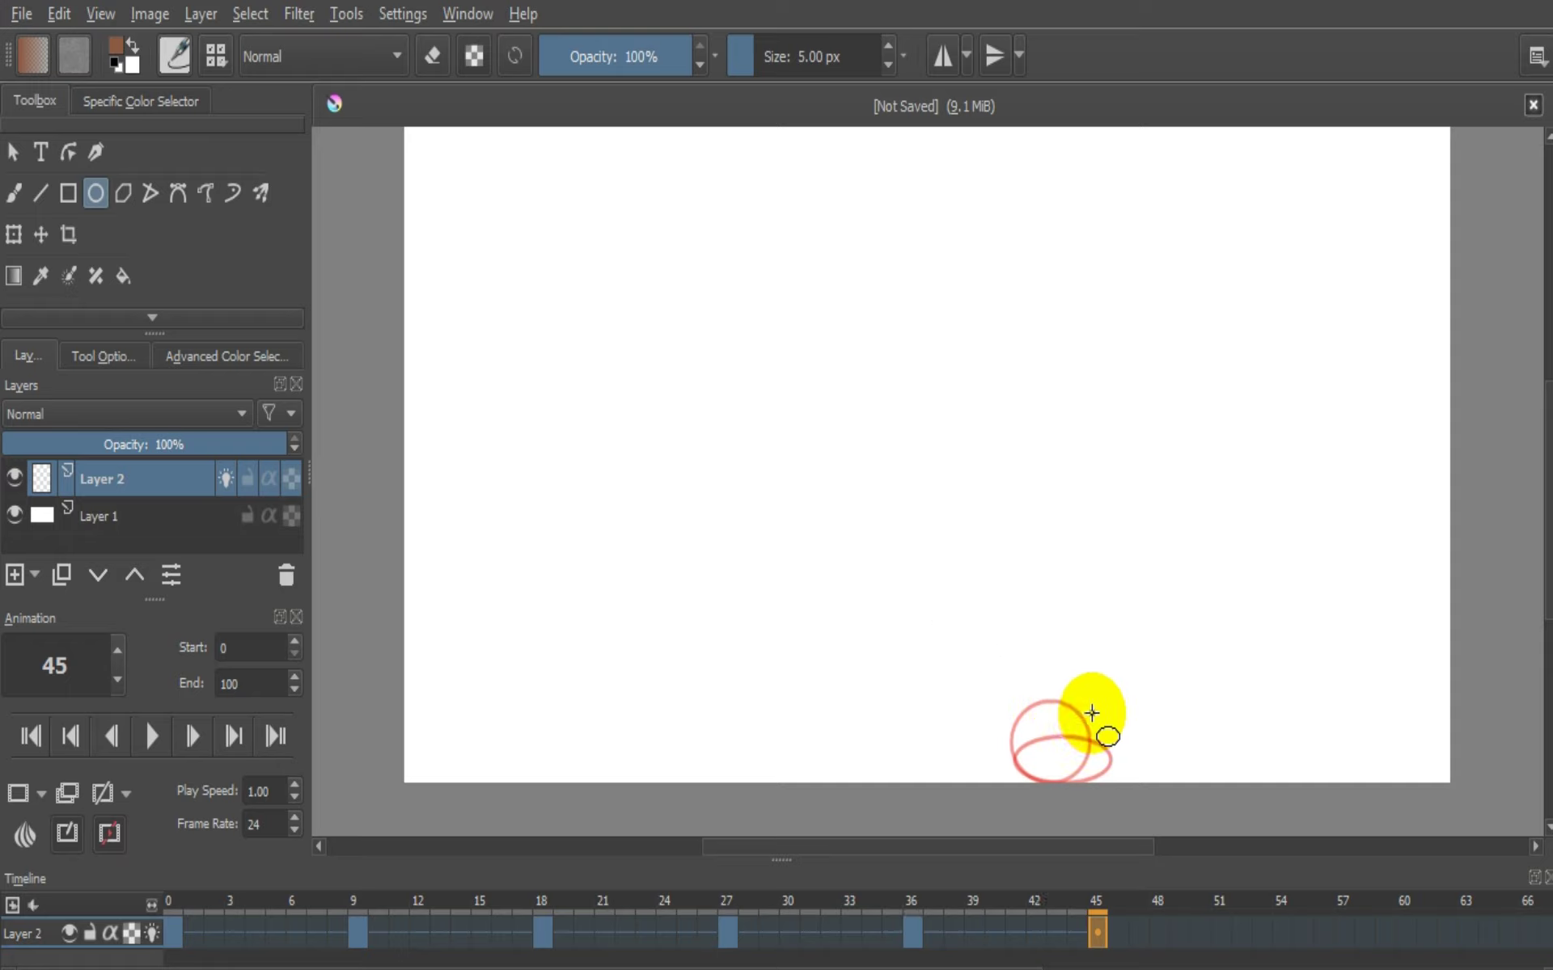
left_click(1092, 713)
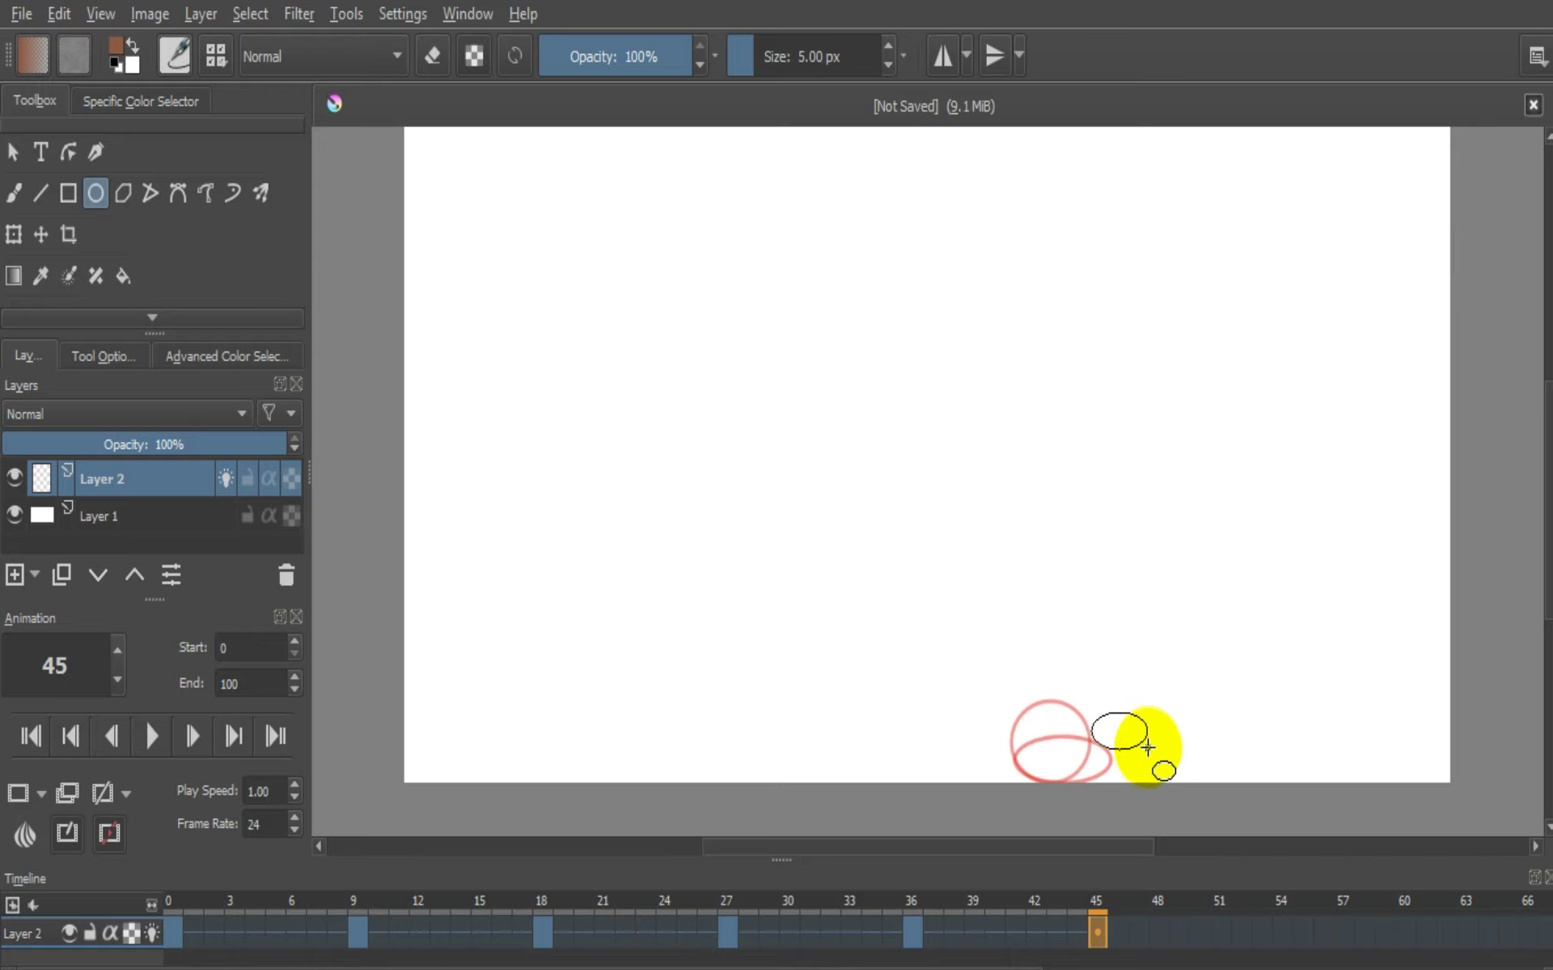
mouse_move(1129, 746)
left_mouse_down()
mouse_move(1154, 647)
mouse_move(1156, 759)
left_mouse_up()
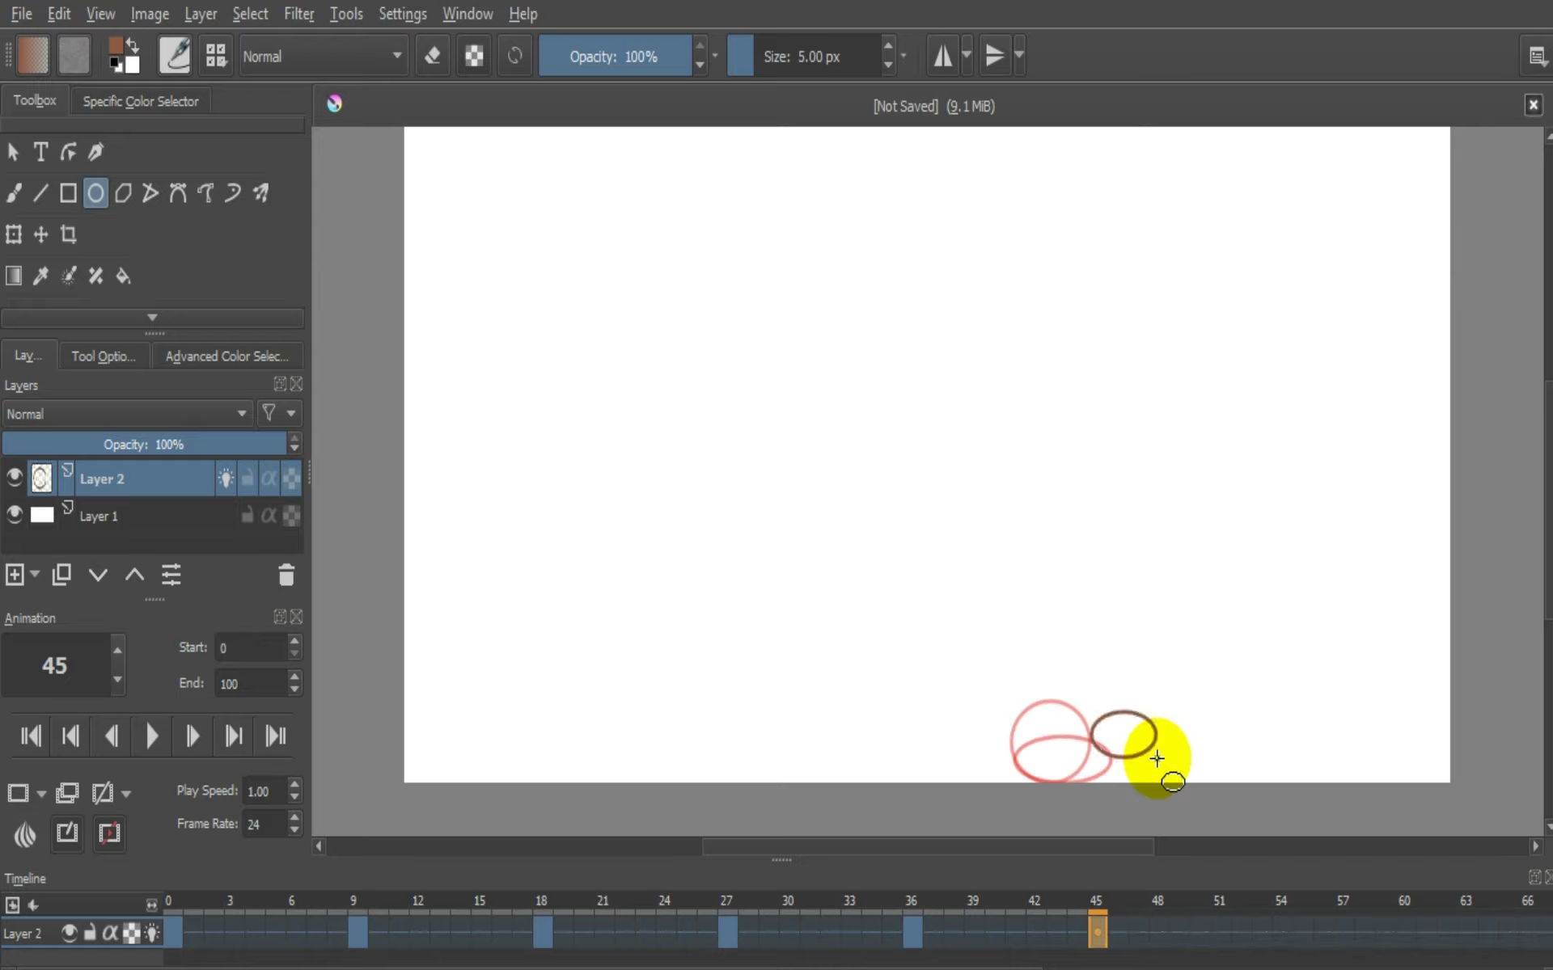
key("ctrl+z")
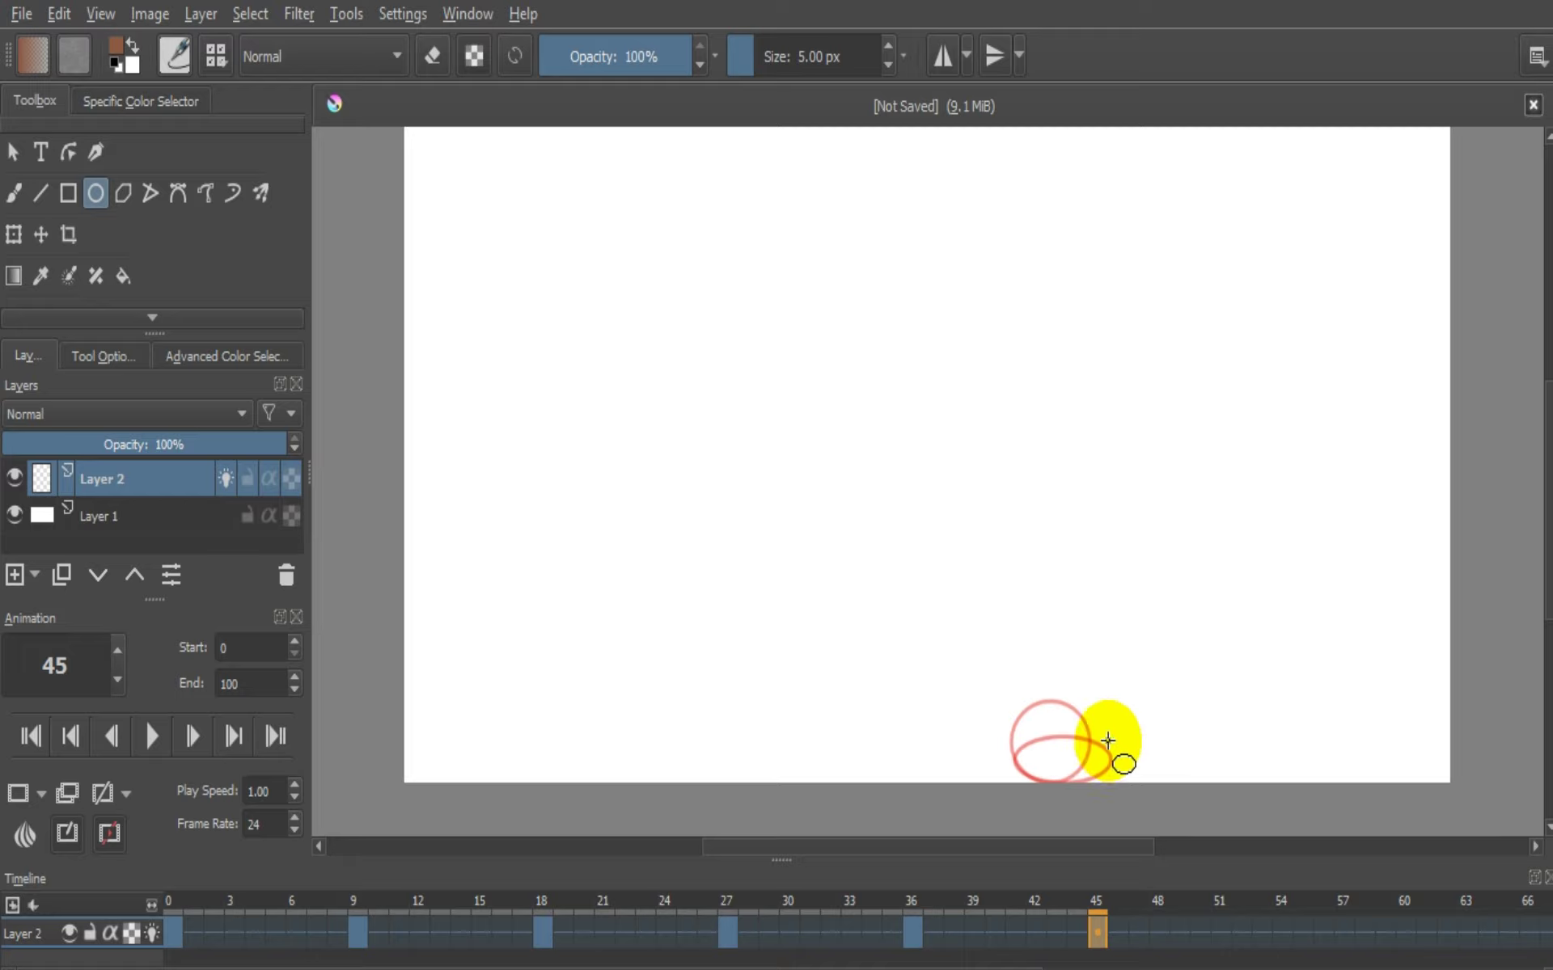
mouse_move(1108, 740)
left_mouse_down()
mouse_move(1202, 668)
mouse_move(1189, 665)
mouse_move(1200, 679)
left_mouse_up()
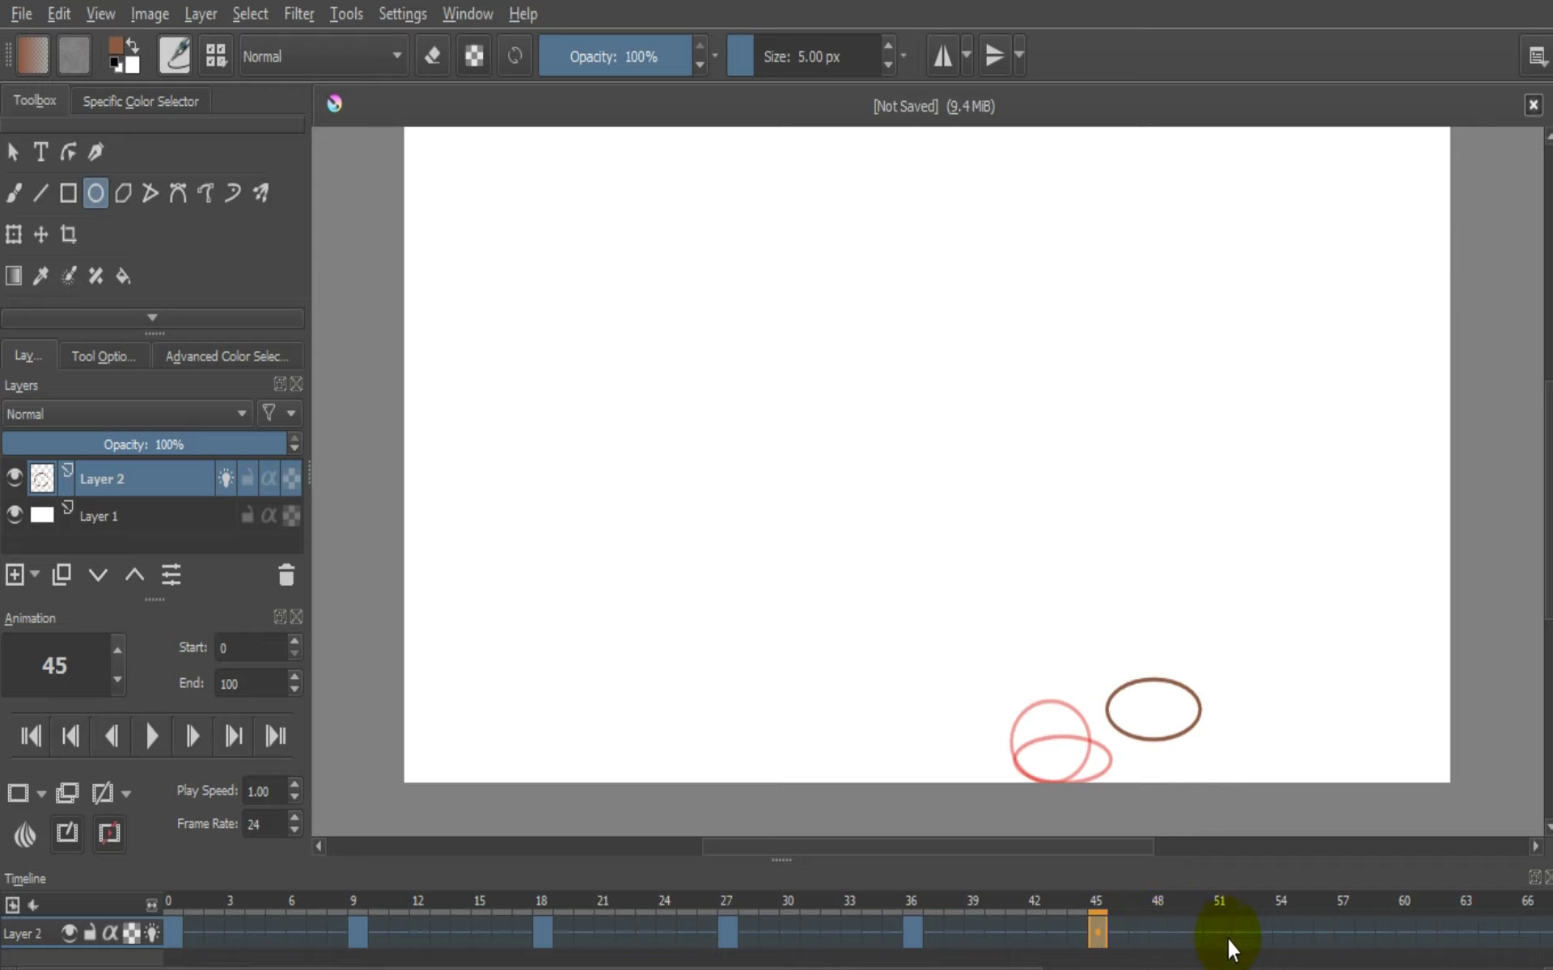
Add a blank keyframe at frame 54 with an upright oval higher and further right
left_click(1284, 934)
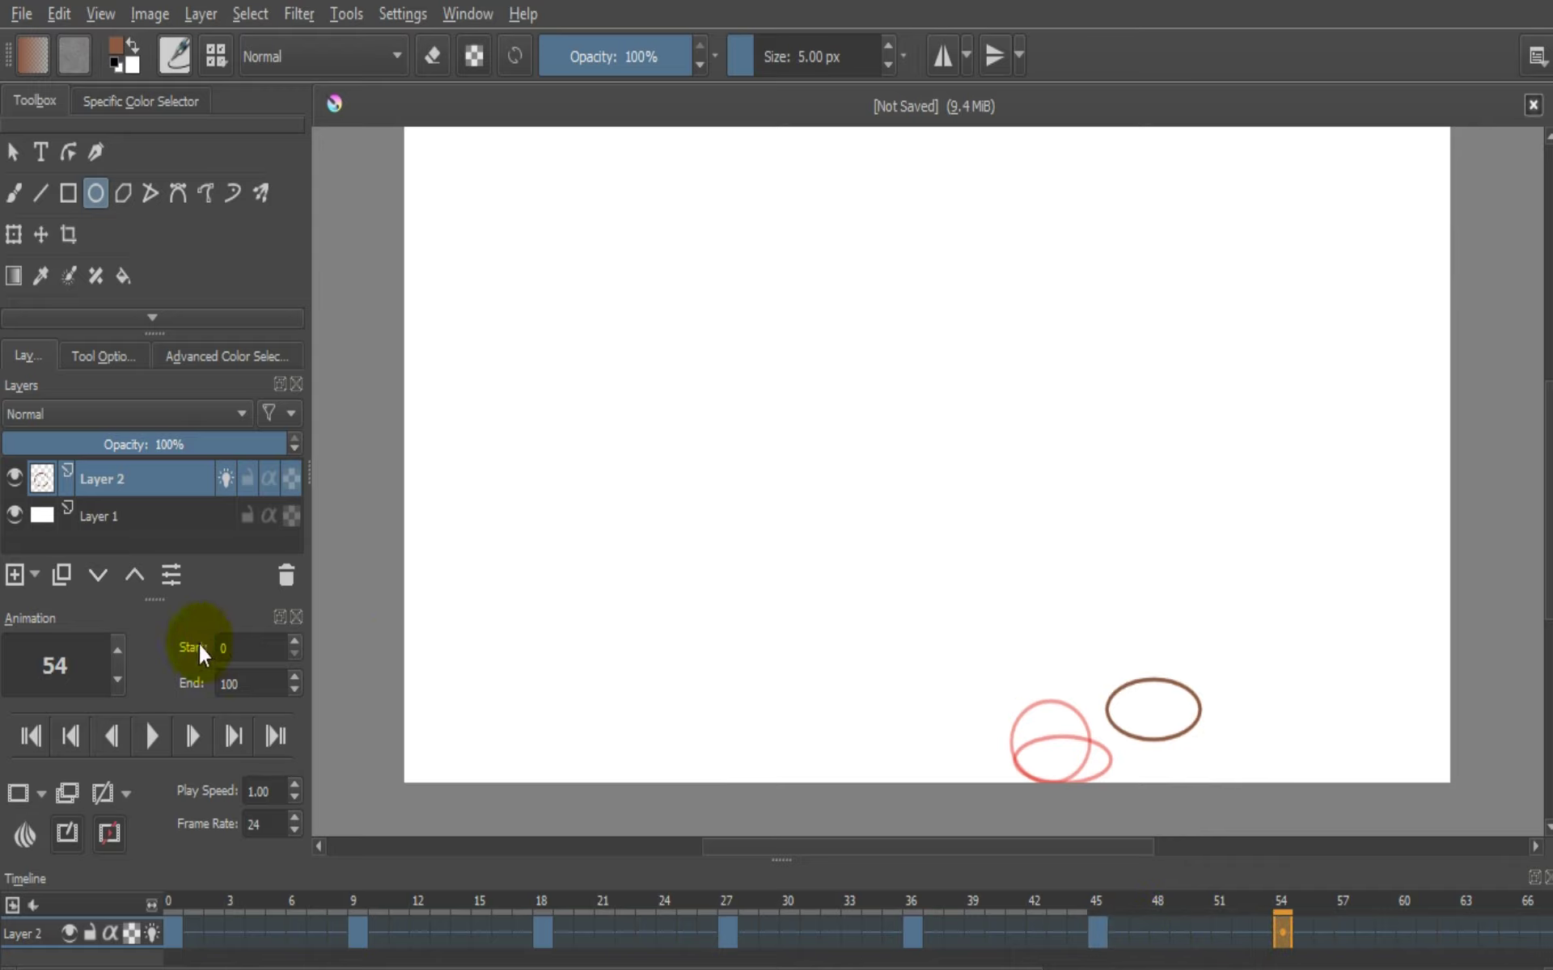
left_click(18, 792)
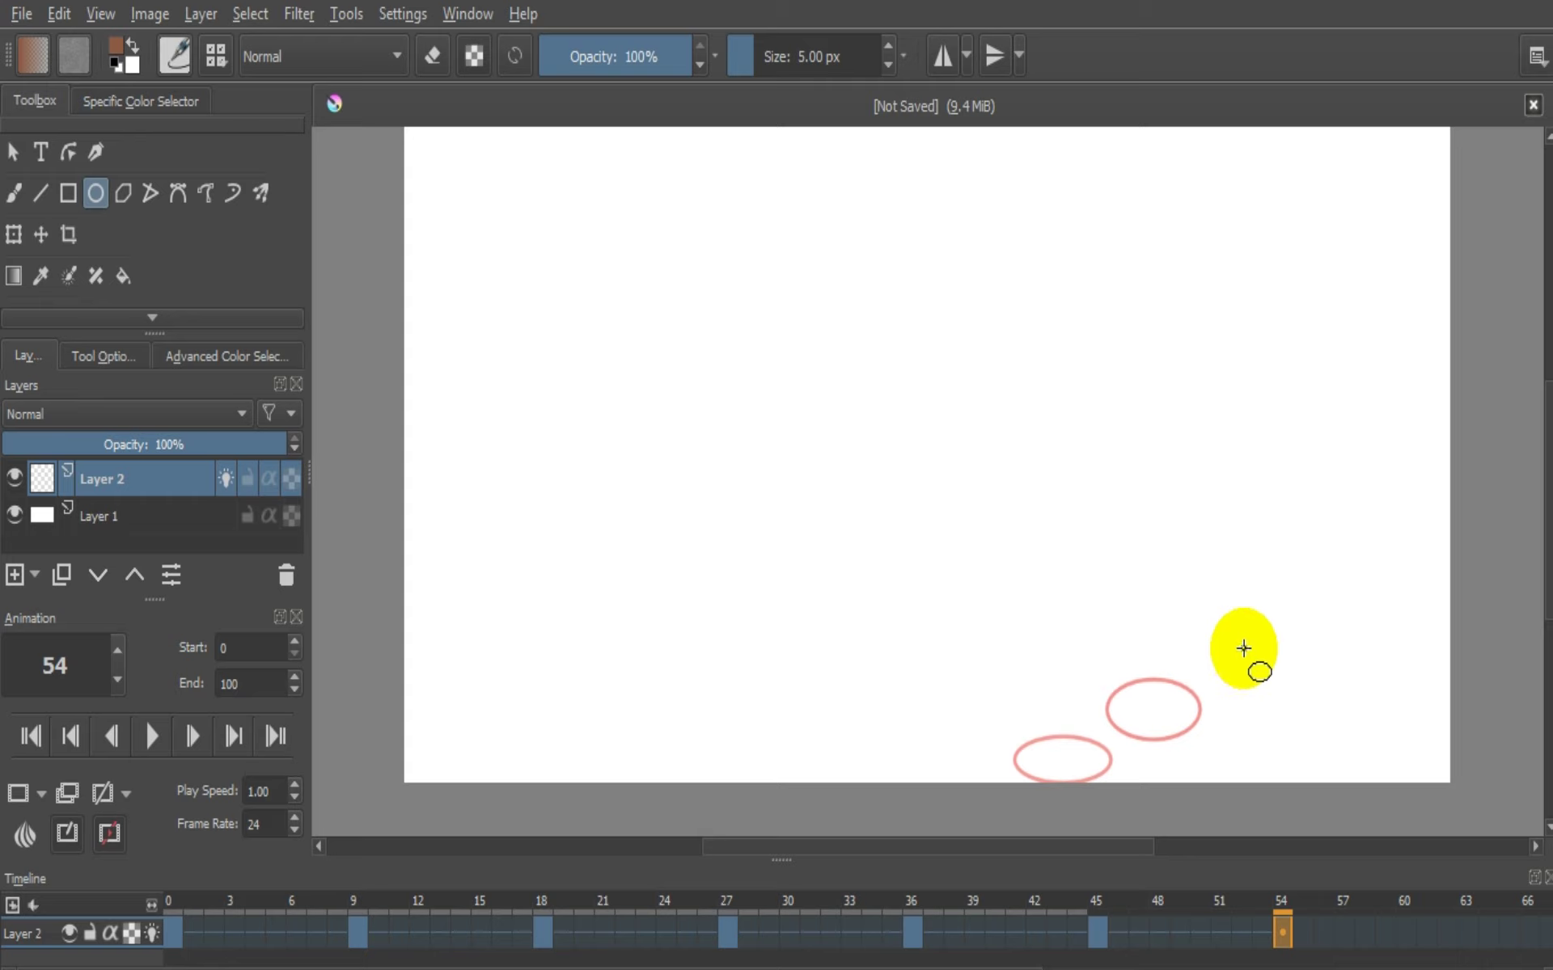
left_click_drag(1243, 648, 1322, 554)
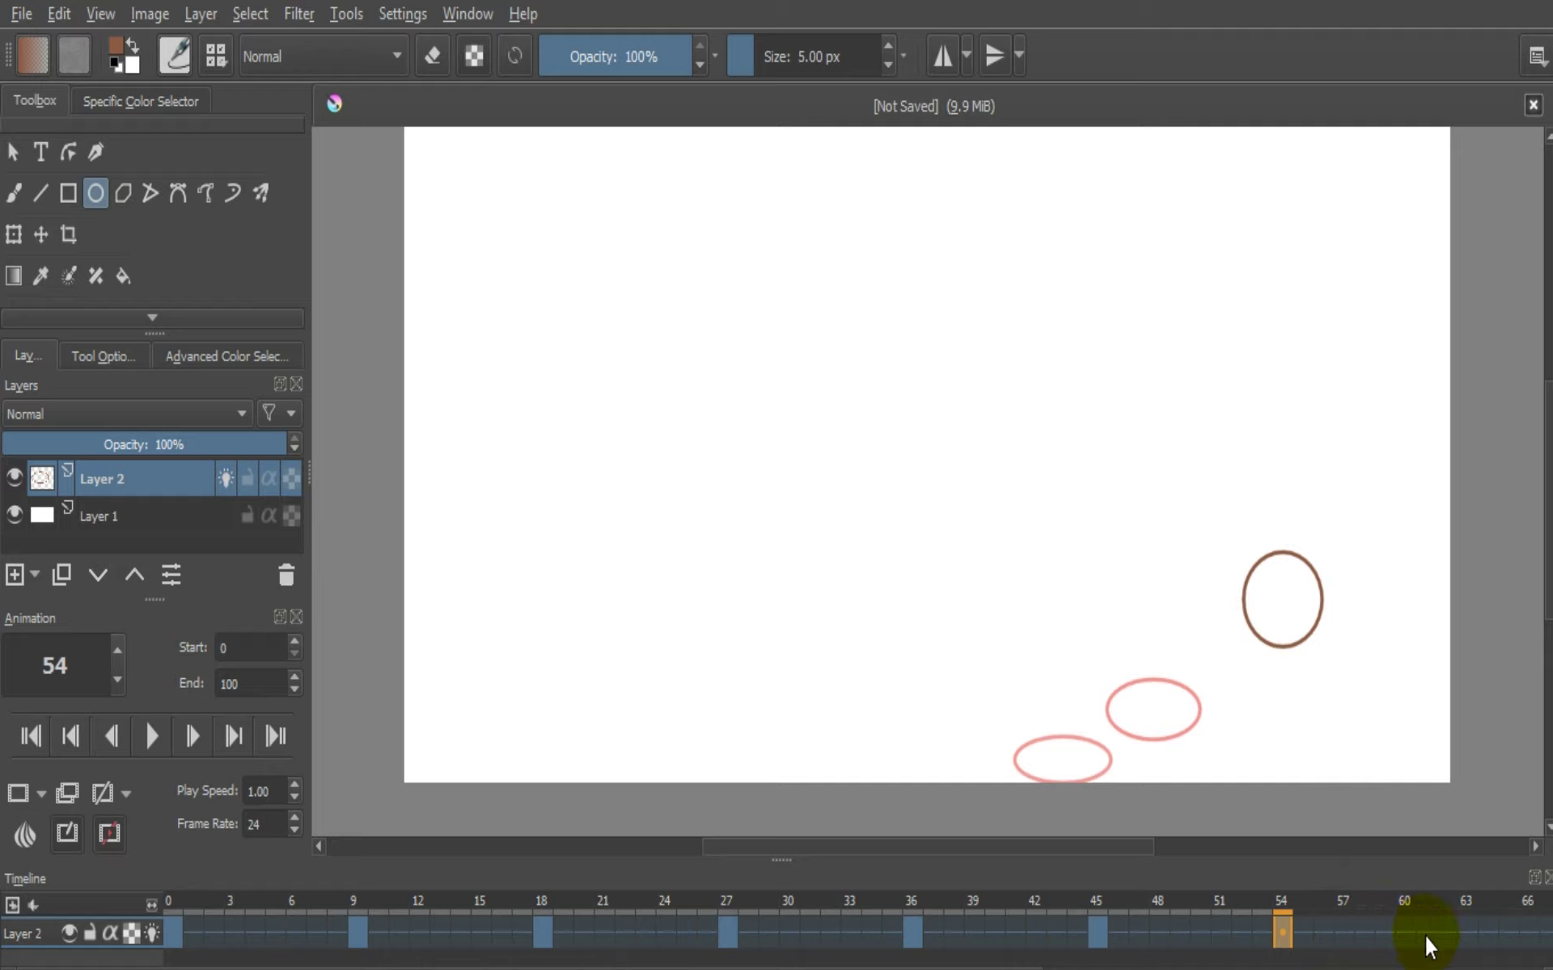
Add a blank keyframe at frame 63 with an oval near the canvas's right edge
left_click(1466, 928)
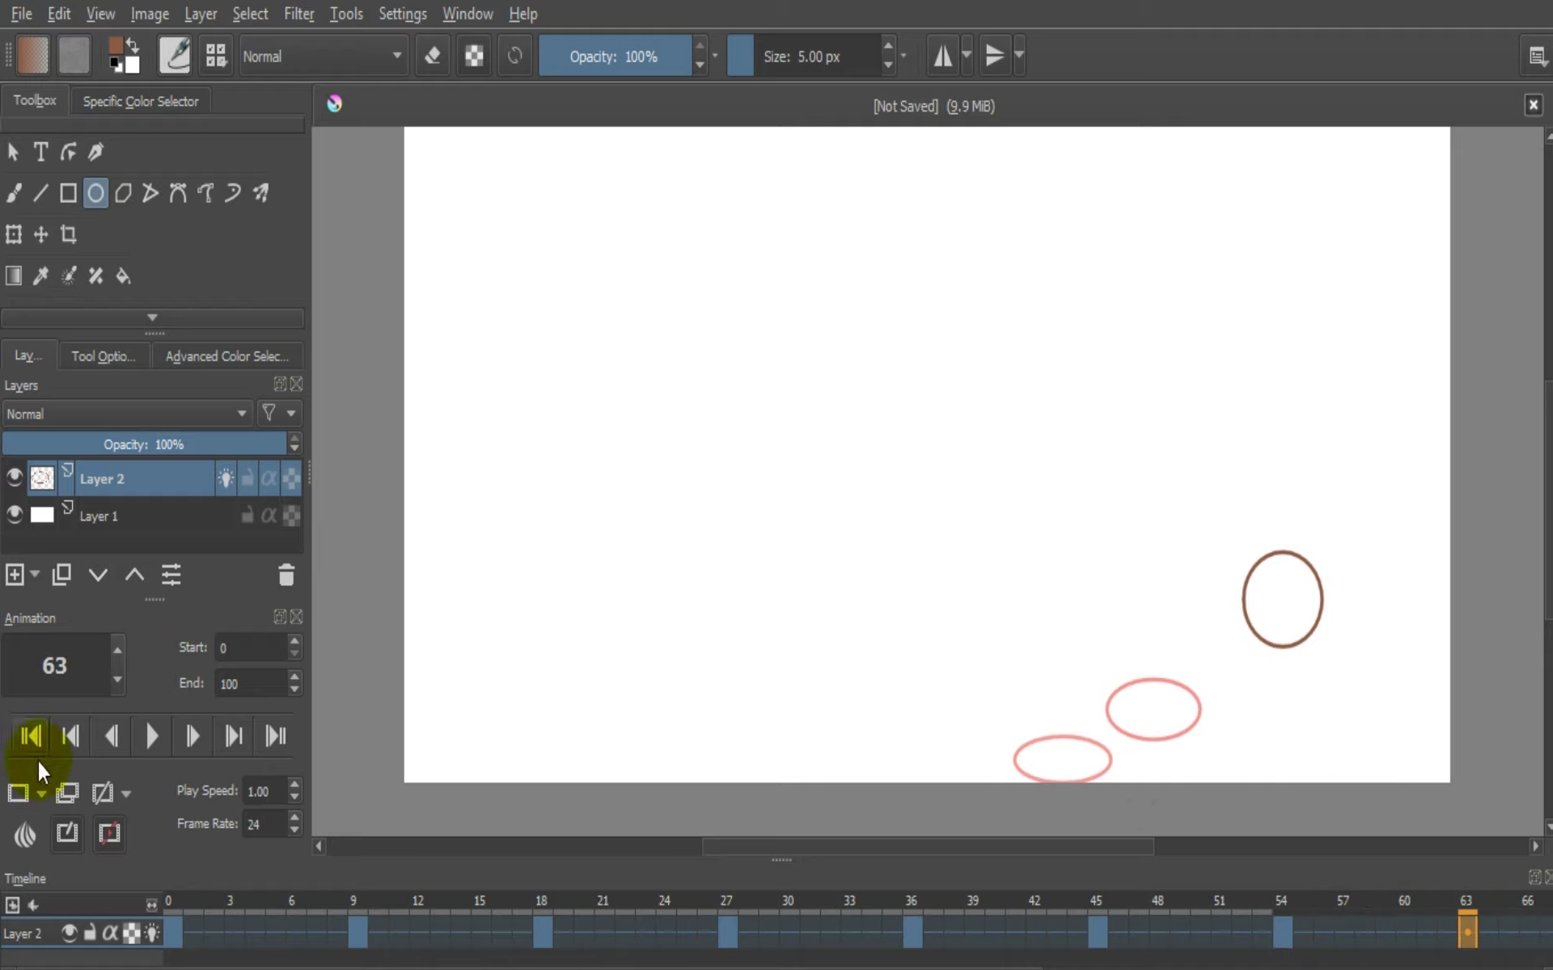
left_click(19, 791)
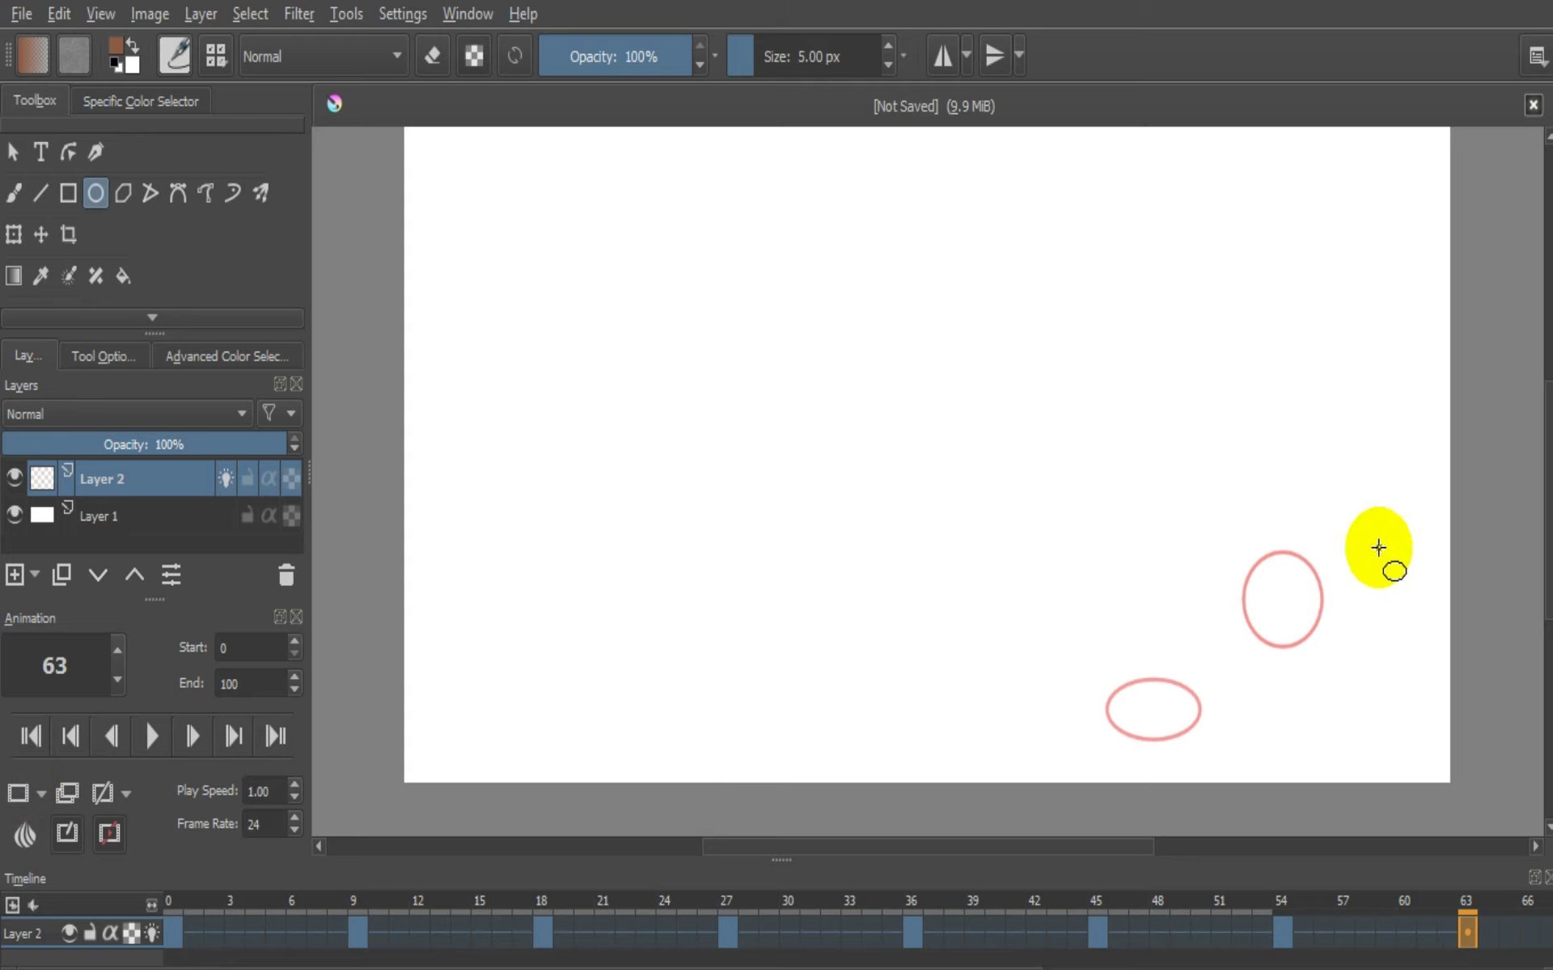
left_click_drag(1376, 546, 1446, 454)
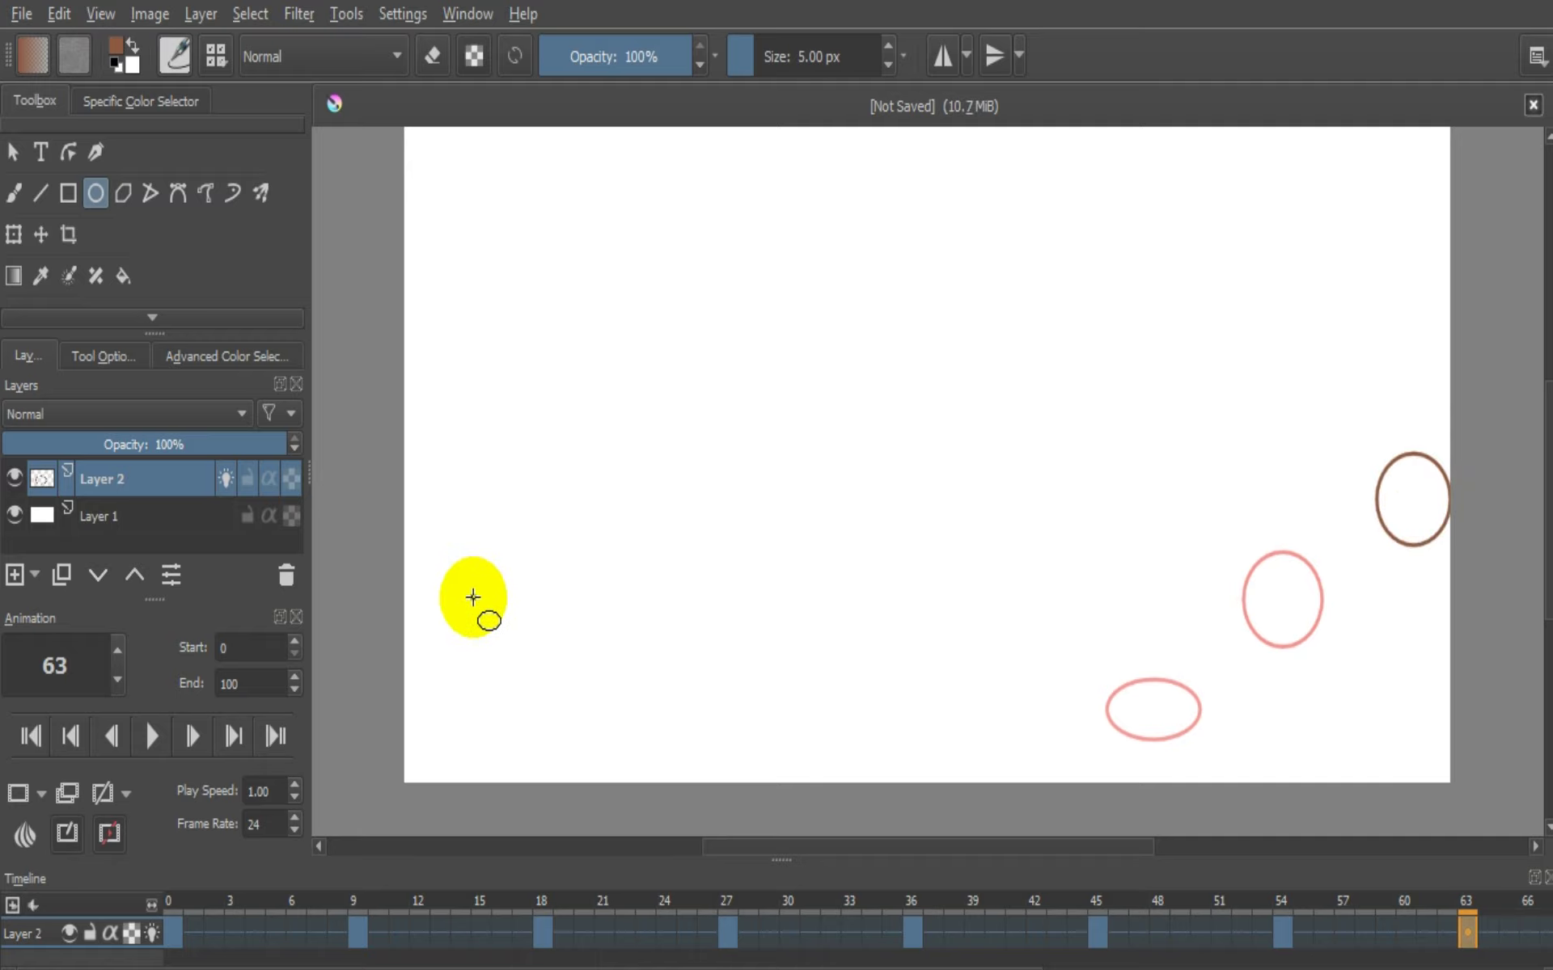
left_click(32, 735)
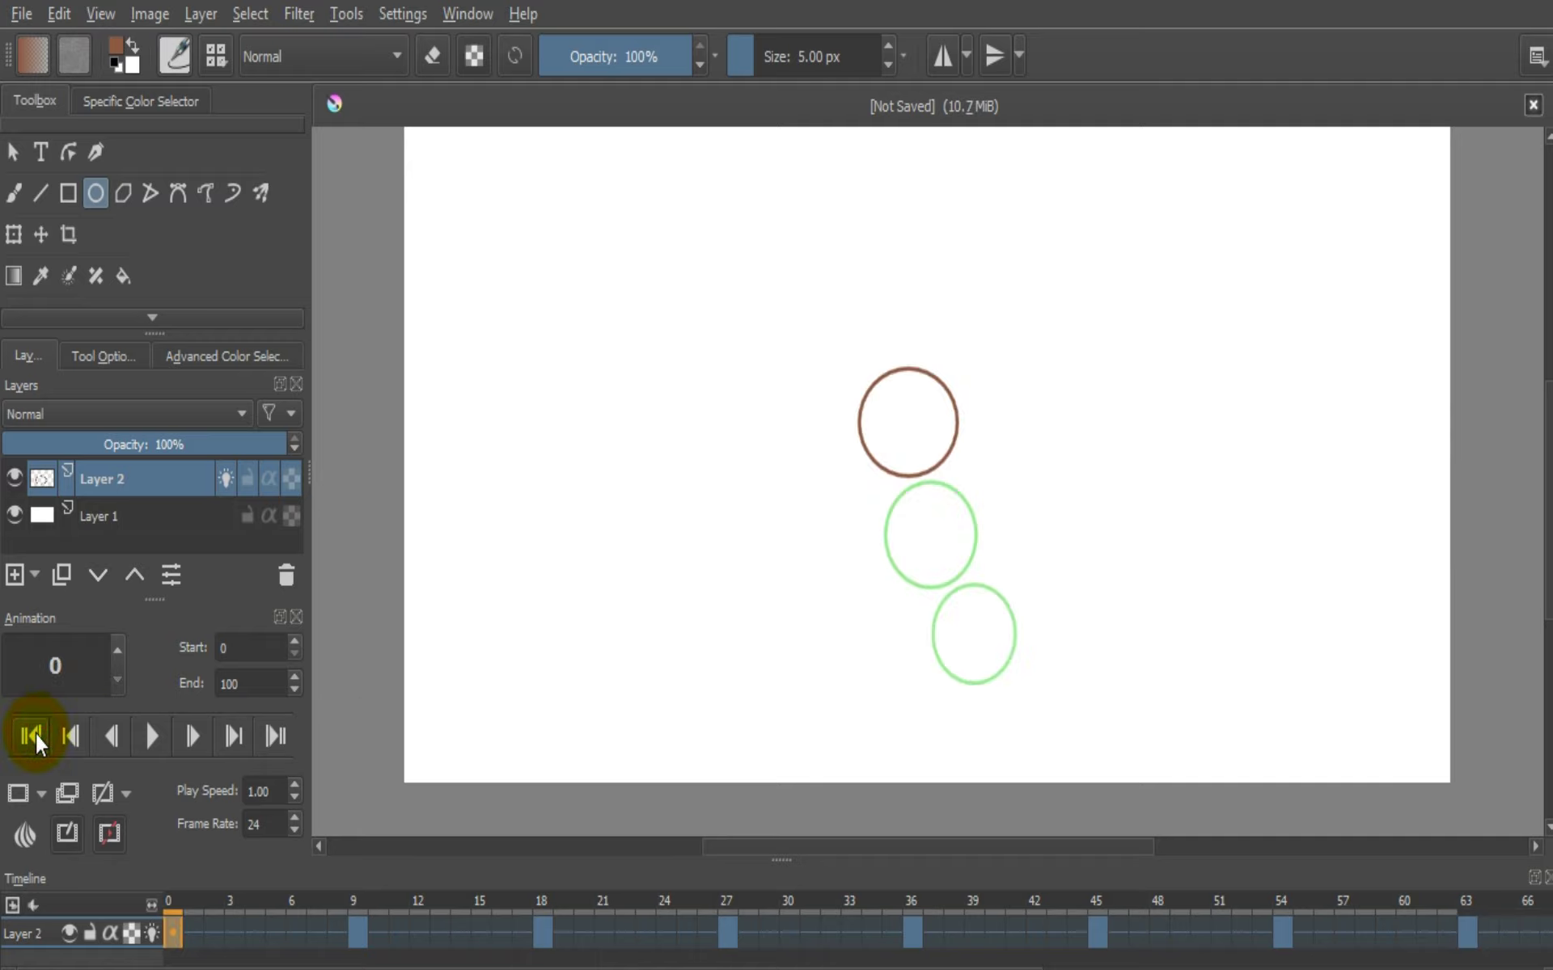
left_click(147, 734)
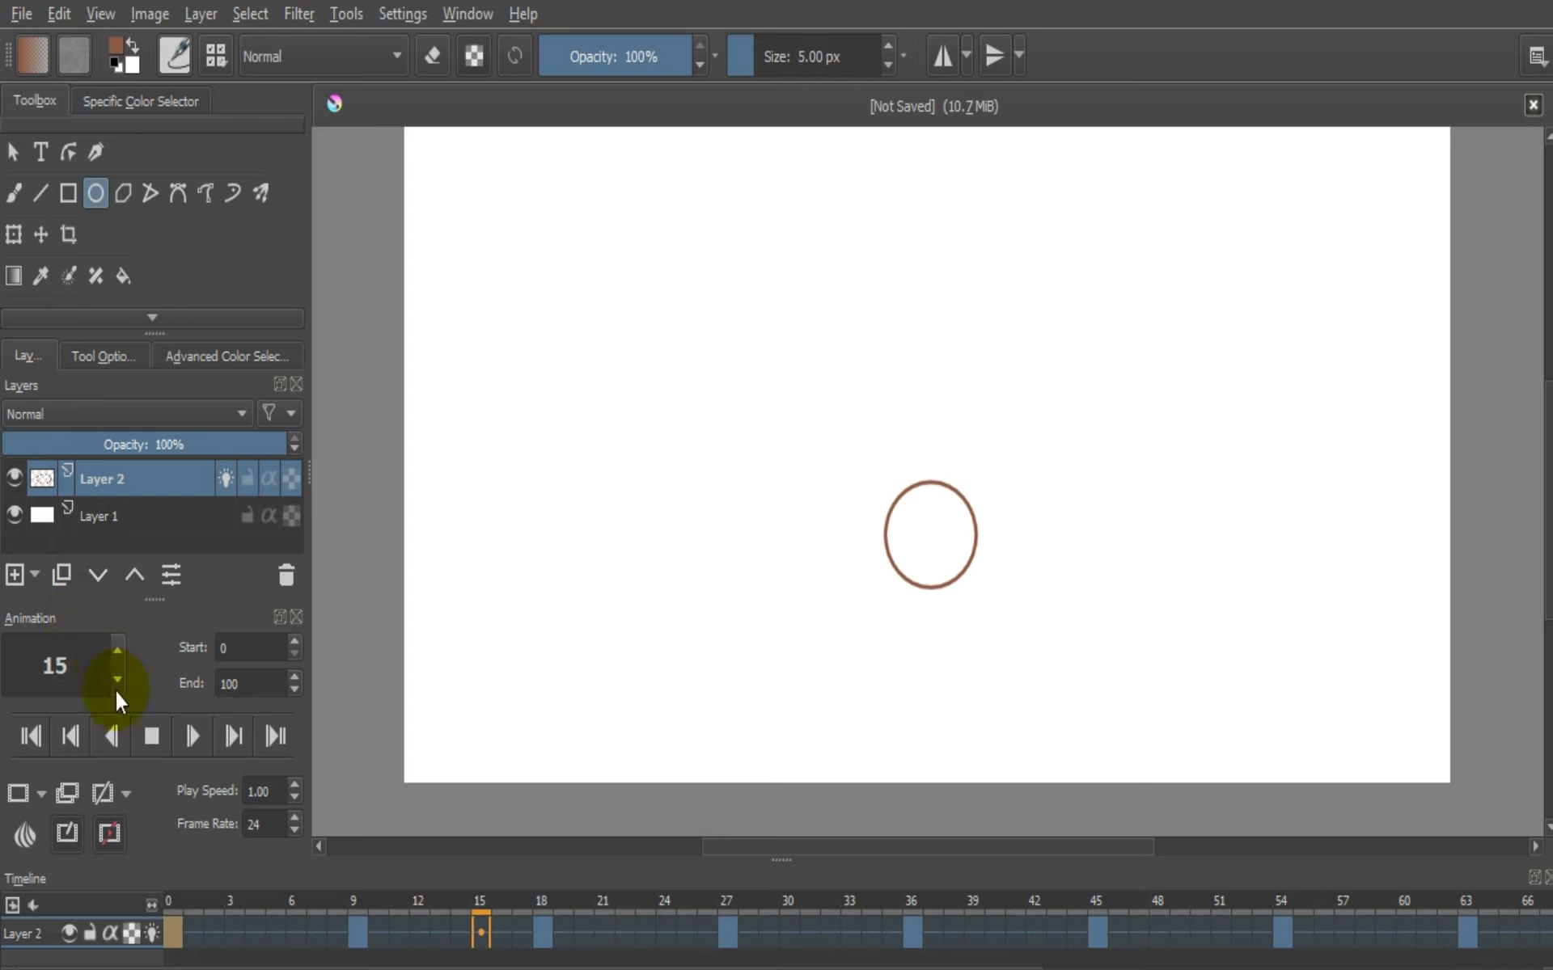
left_click(148, 738)
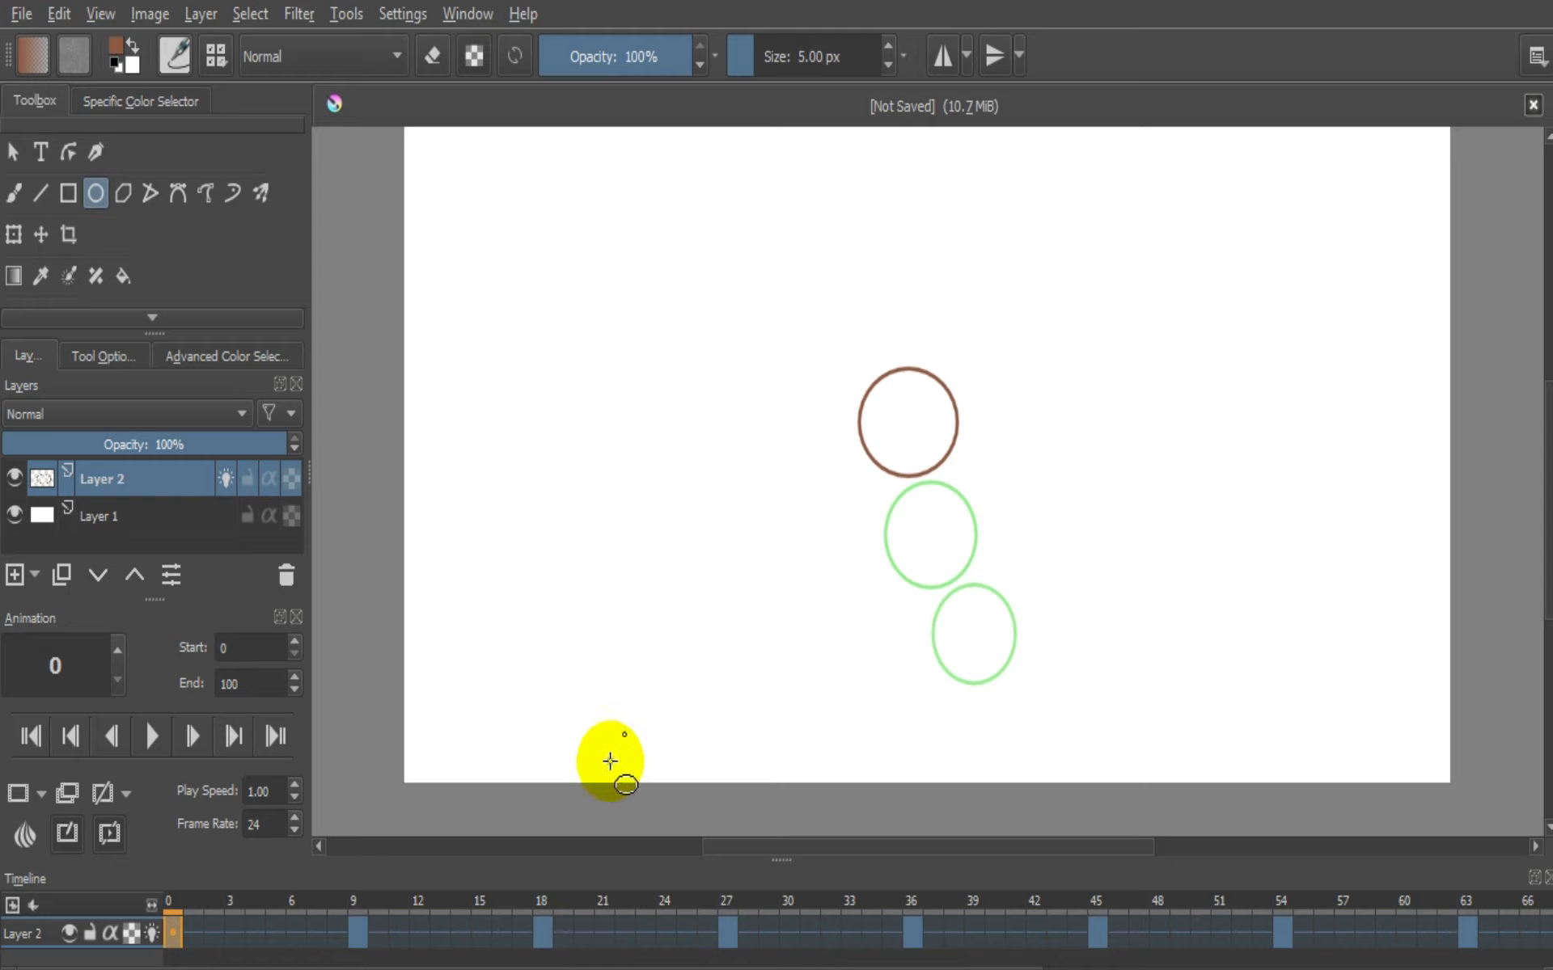
left_click(544, 932)
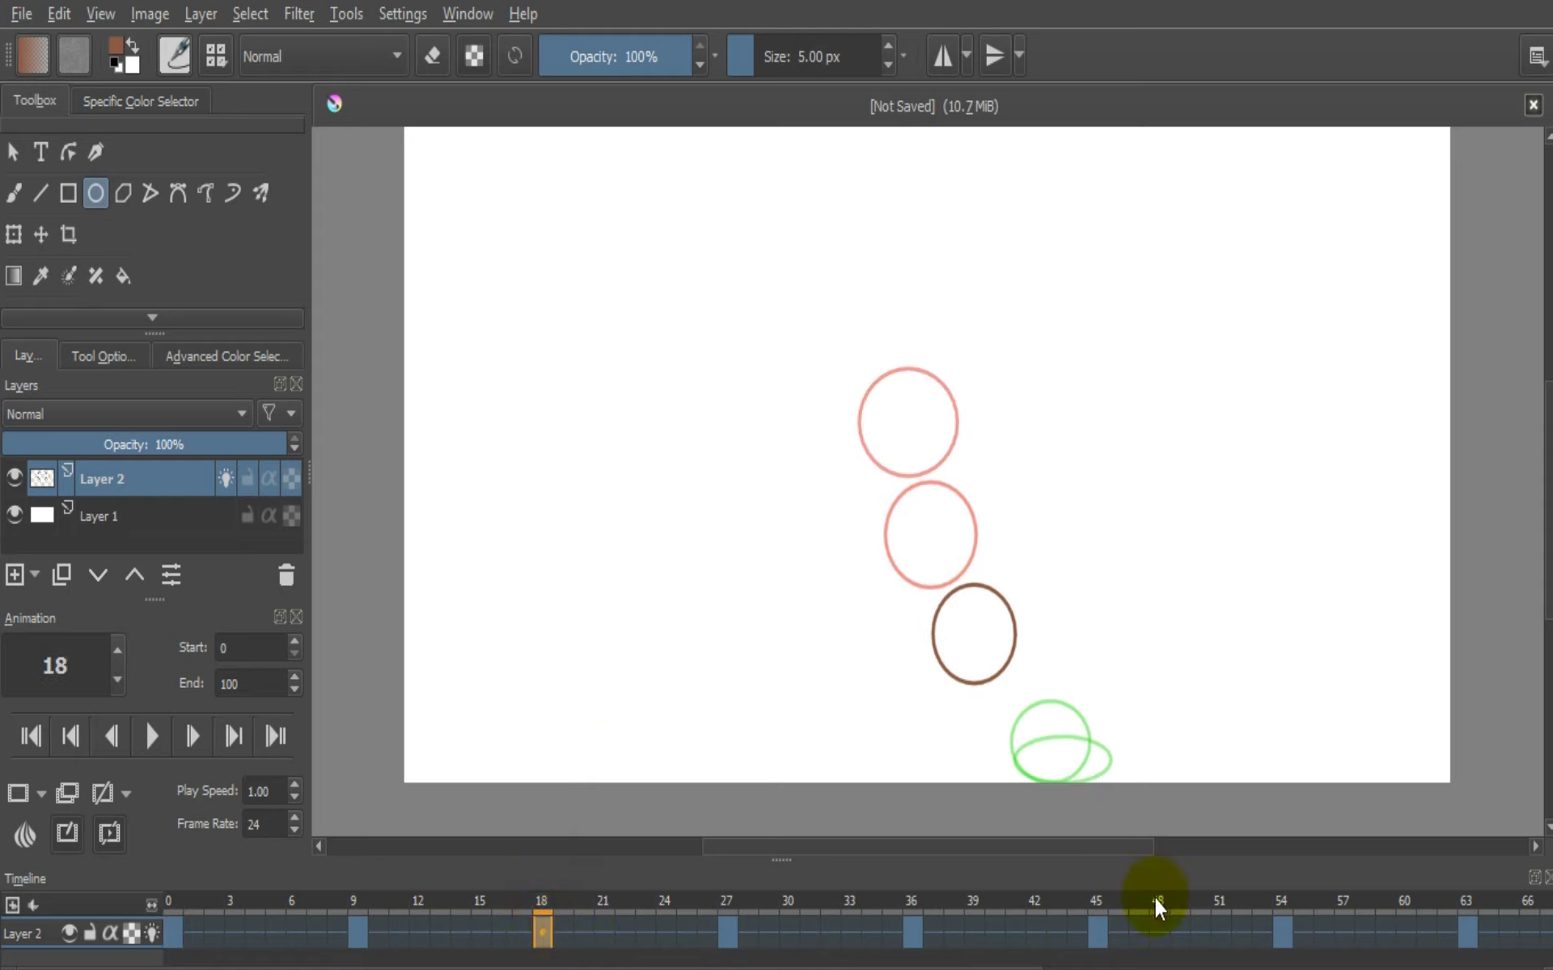
left_click(1468, 933)
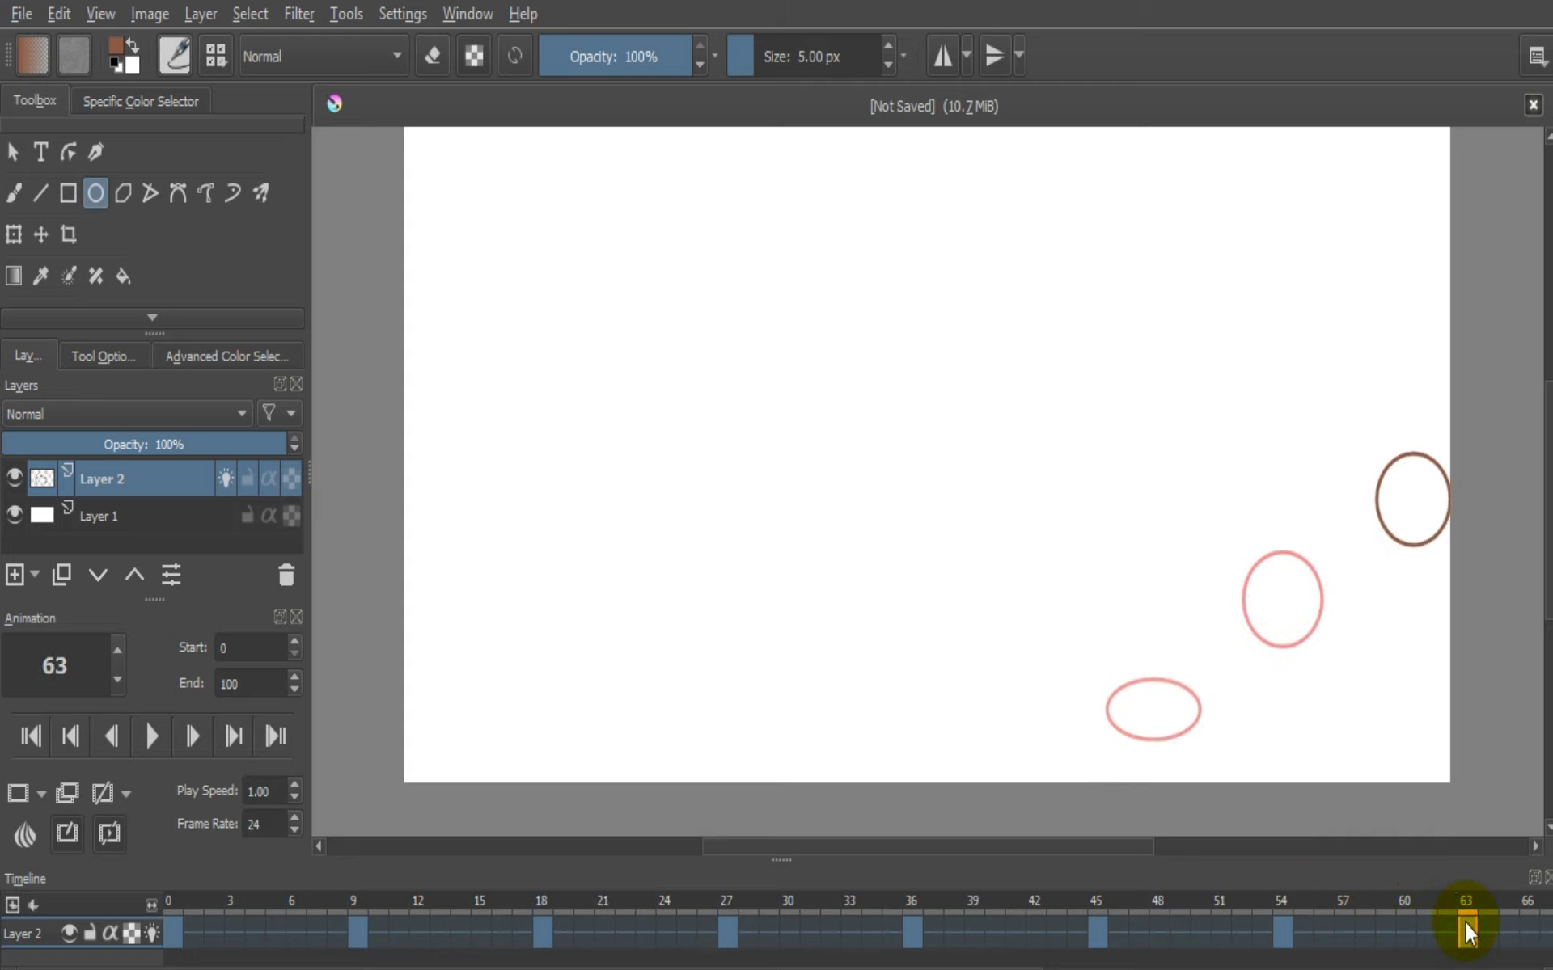
left_click(1283, 932)
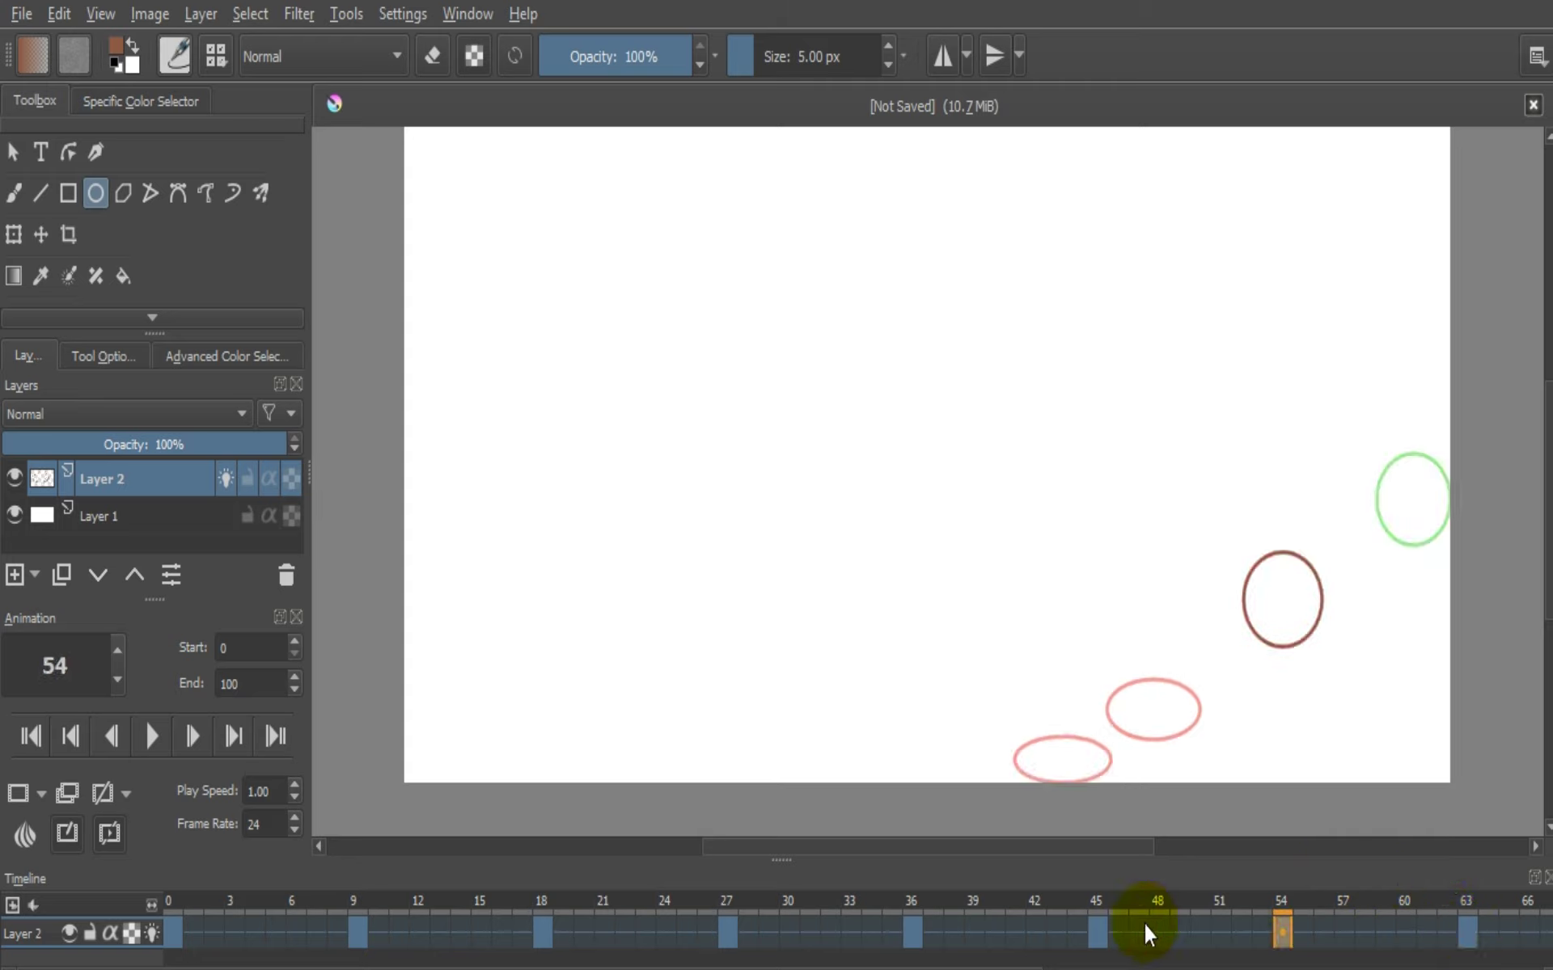
left_click(1097, 932)
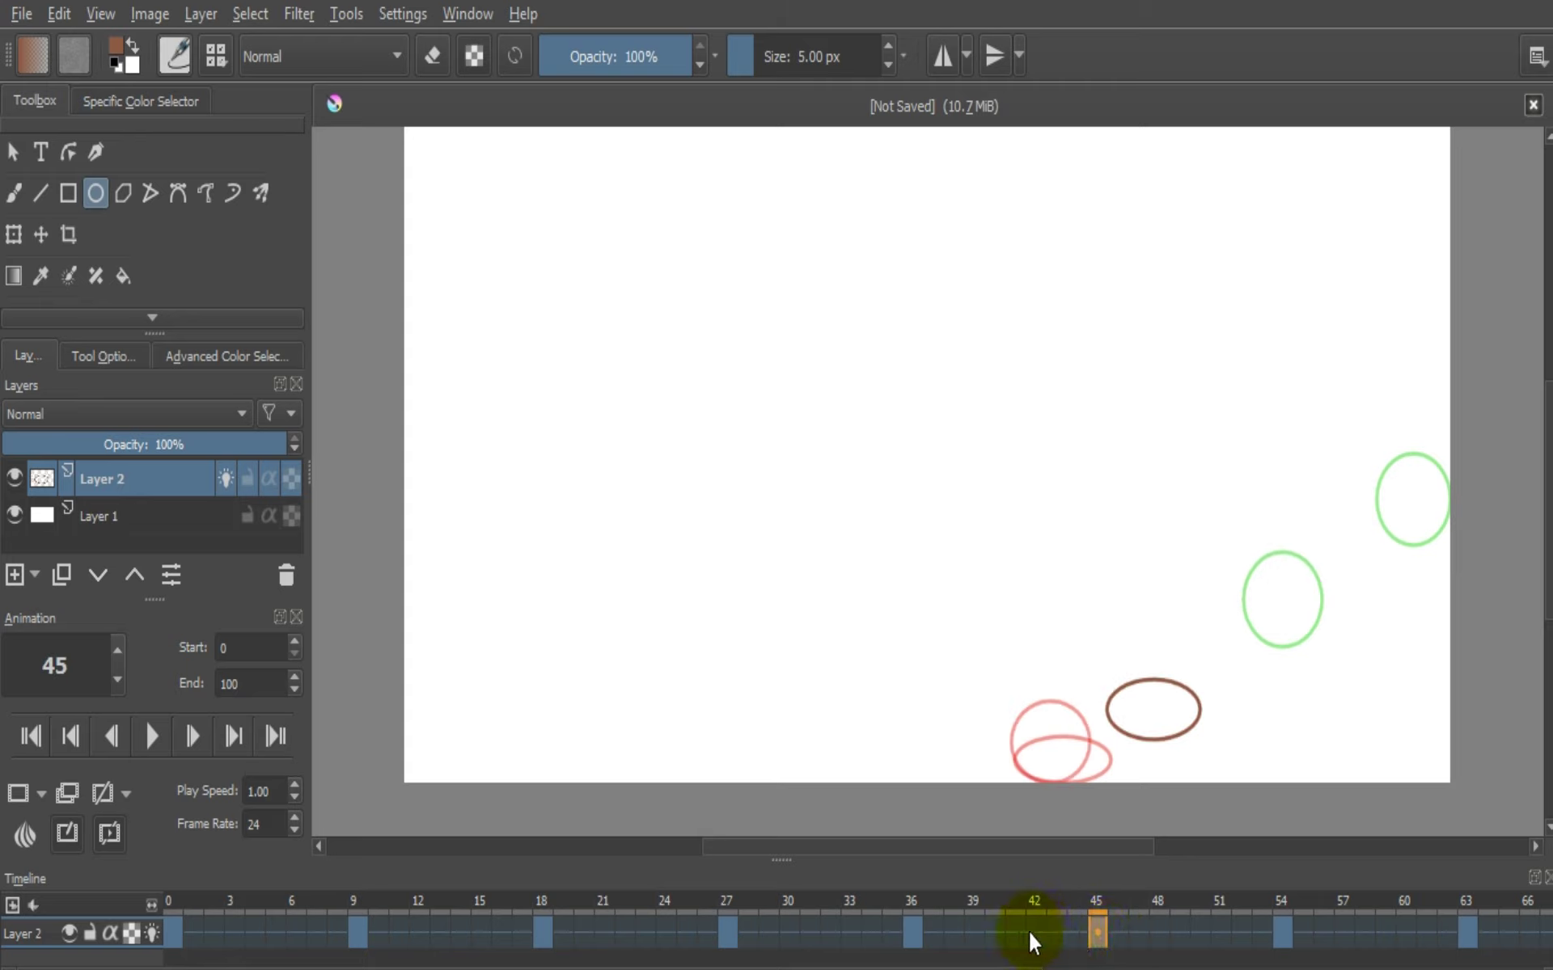
left_click(914, 931)
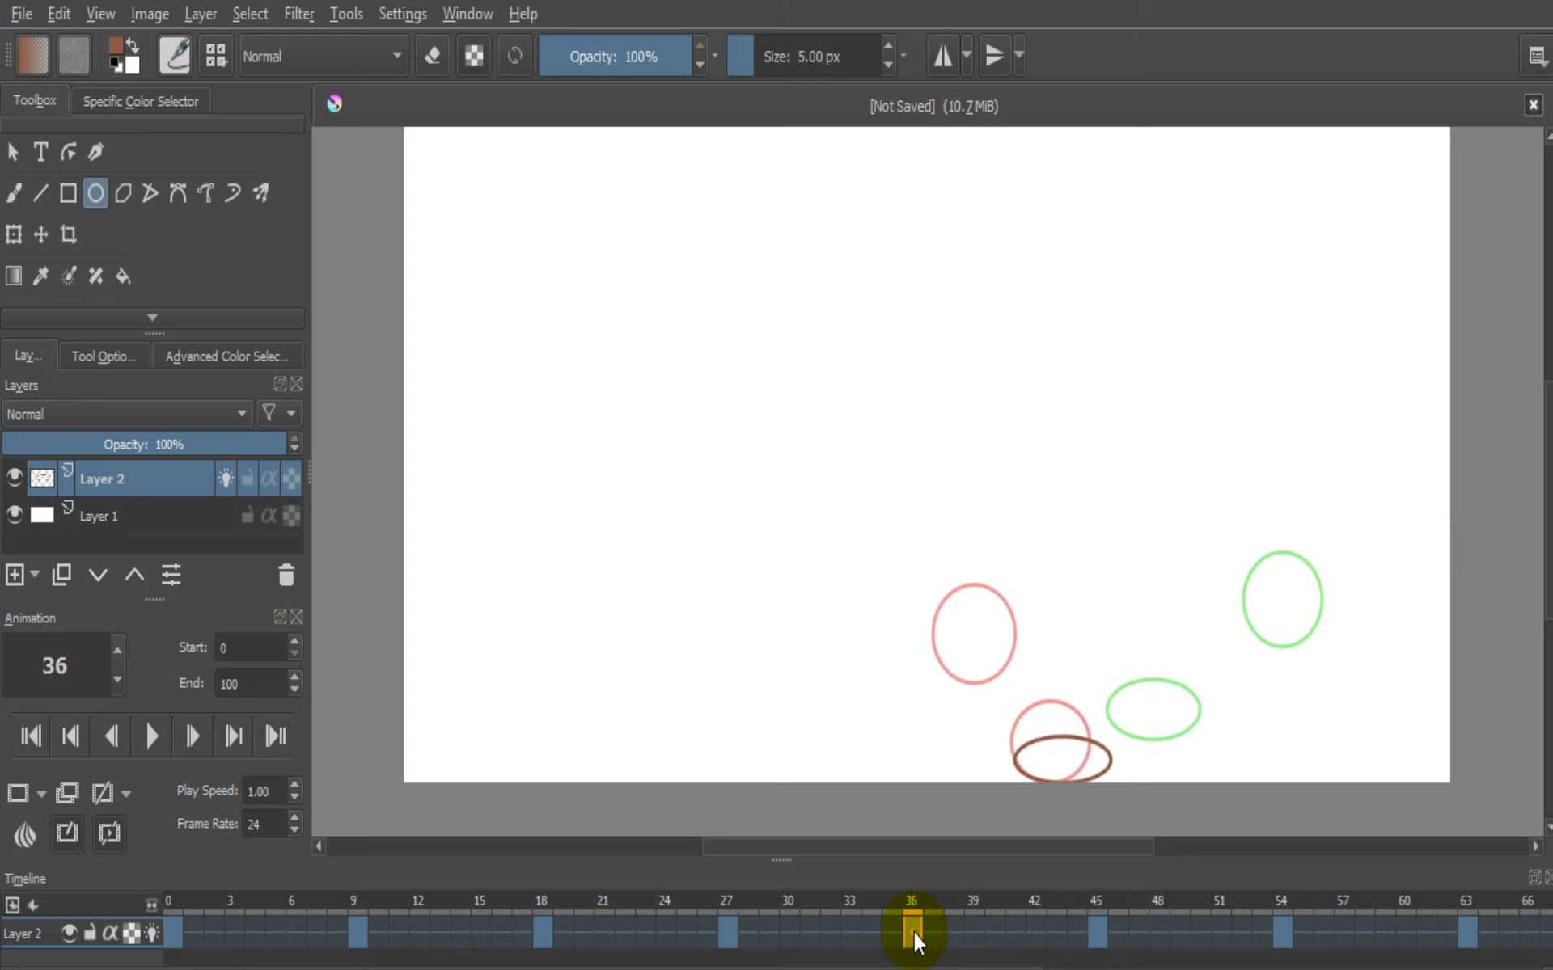